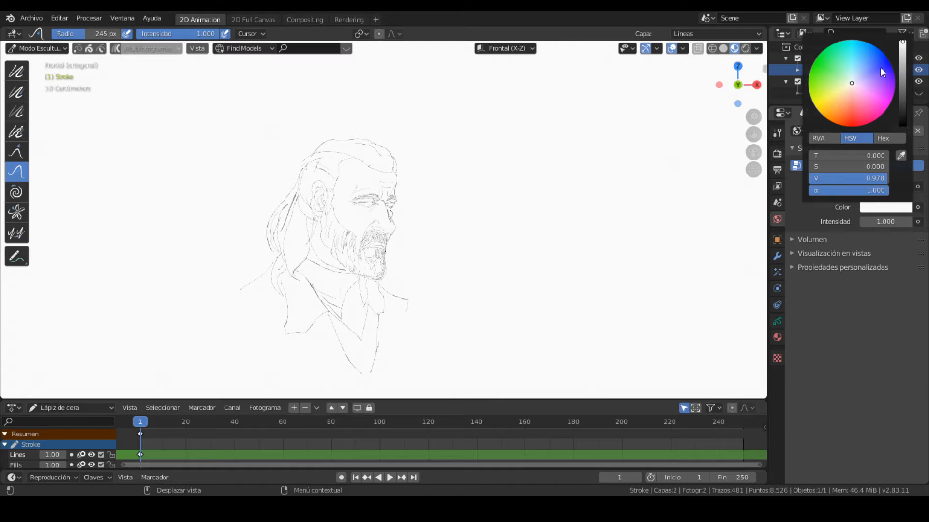
- Change the world background's surface colour from white to a saturated dark green
click(852, 82)
mouse_move(852, 82)
mouse_down()
mouse_move(837, 51)
mouse_move(885, 74)
mouse_move(881, 97)
mouse_move(860, 117)
mouse_move(826, 112)
mouse_move(835, 121)
mouse_move(815, 102)
mouse_move(818, 71)
mouse_up()
drag(902, 44, 898, 77)
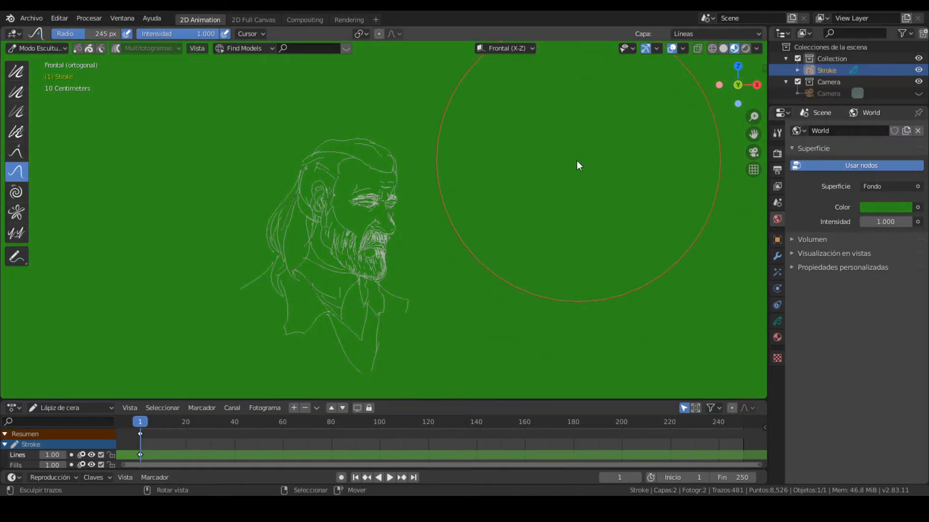
- Rename the Stroke object's Fills layer as FACE
scroll(464, 202, up, 6)
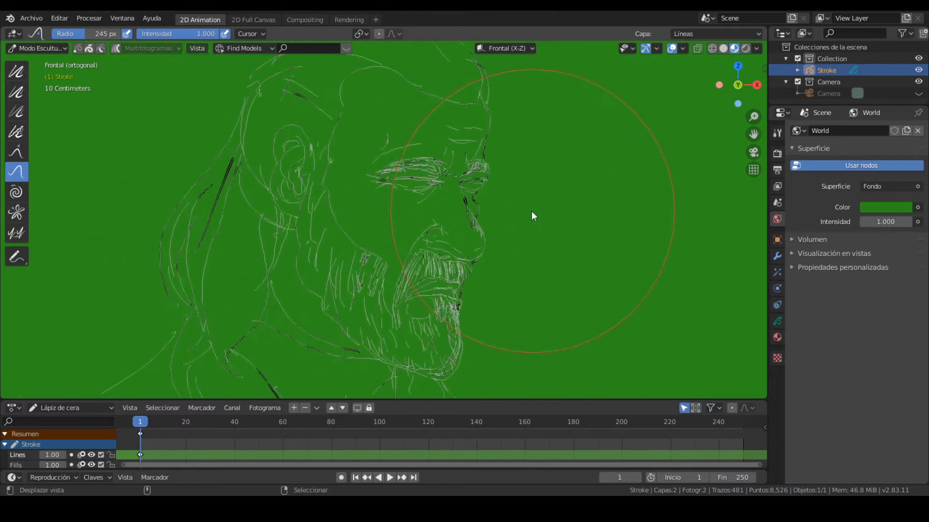
scroll(542, 186, up, 4)
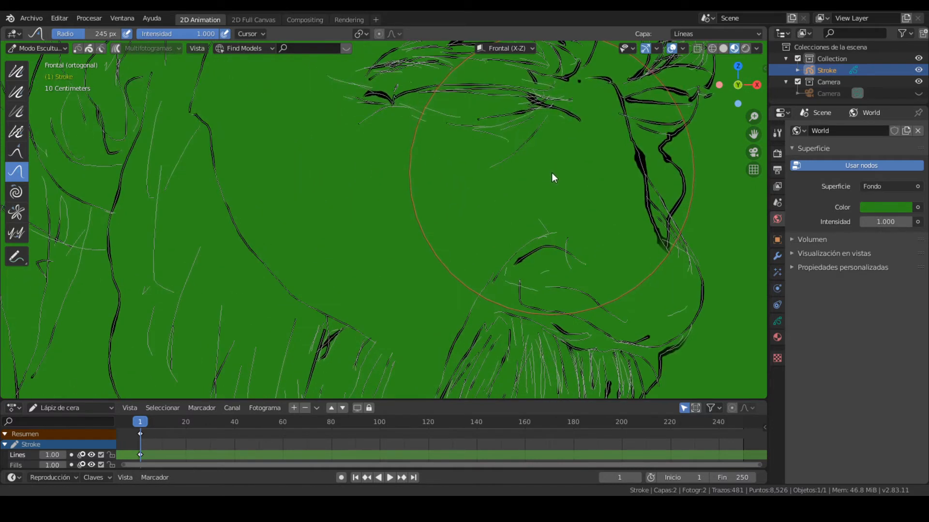
scroll(550, 176, down, 8)
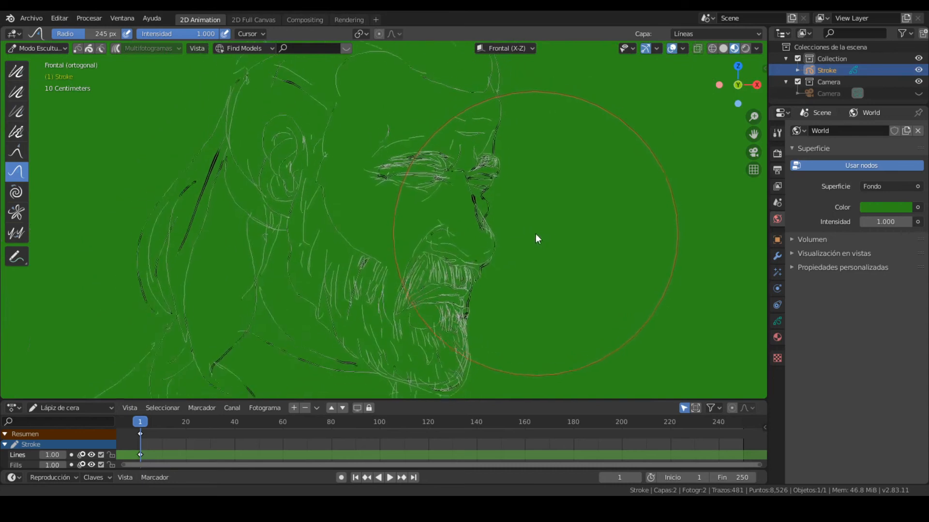
scroll(527, 255, down, 1)
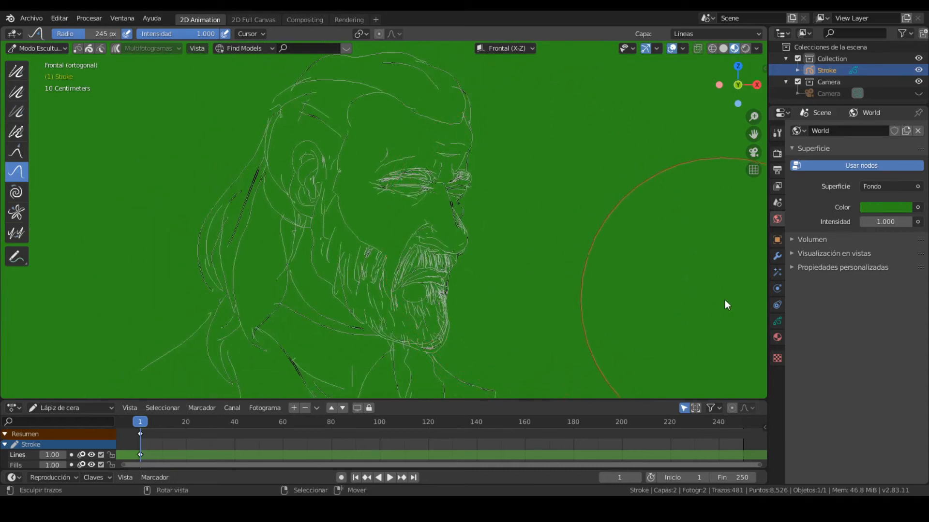
click(777, 322)
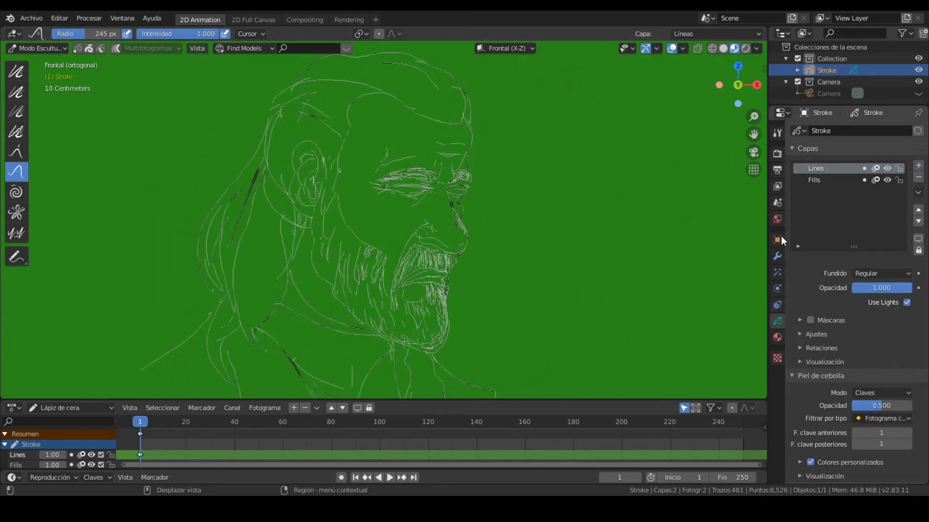
click(823, 180)
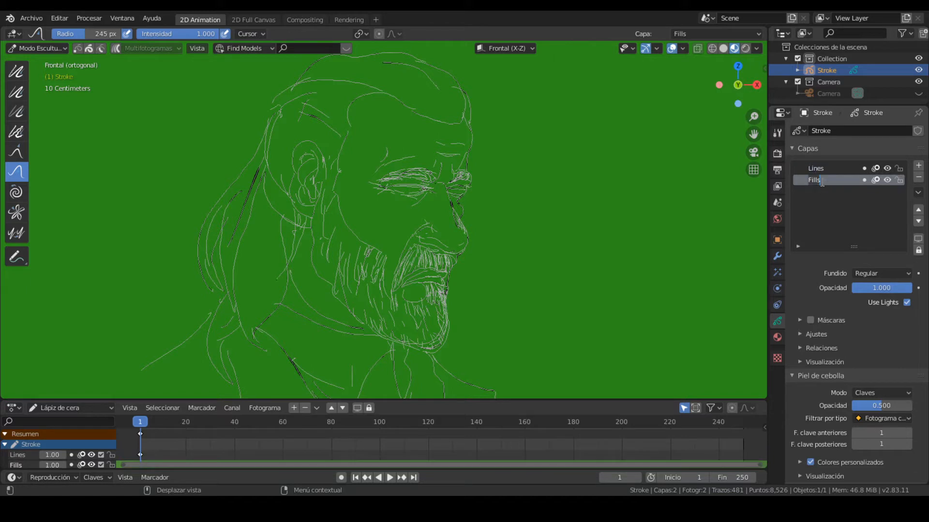
text(fa)
text(CE)
key(Return)
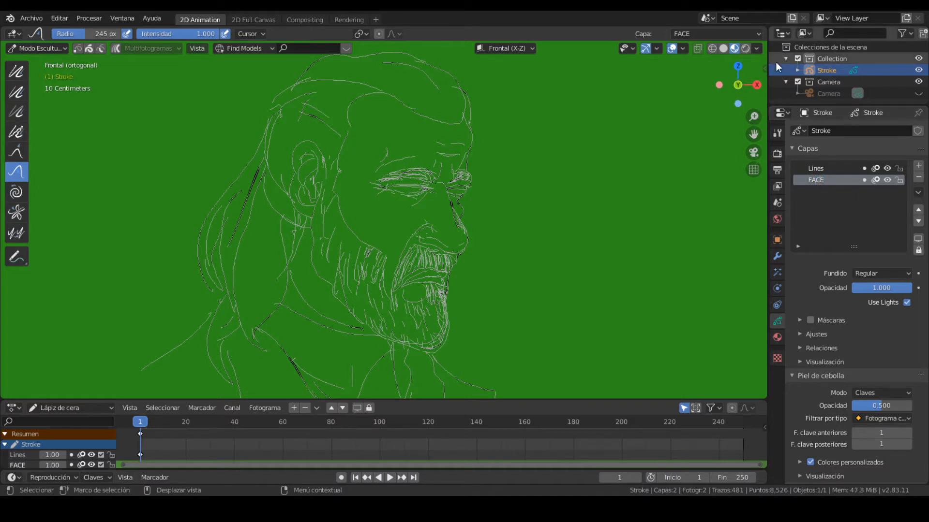
- Add a grease pencil layer above FACE and name it HAIR
click(919, 165)
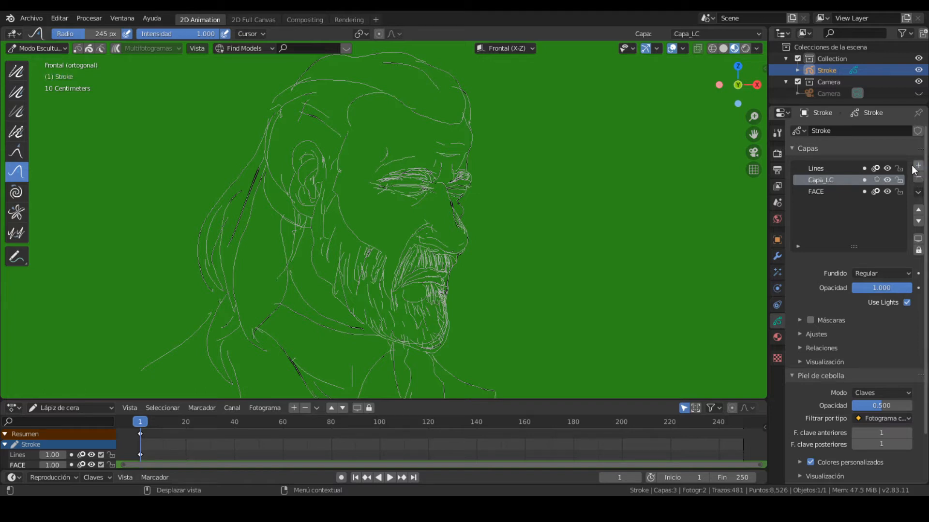
text(HA)
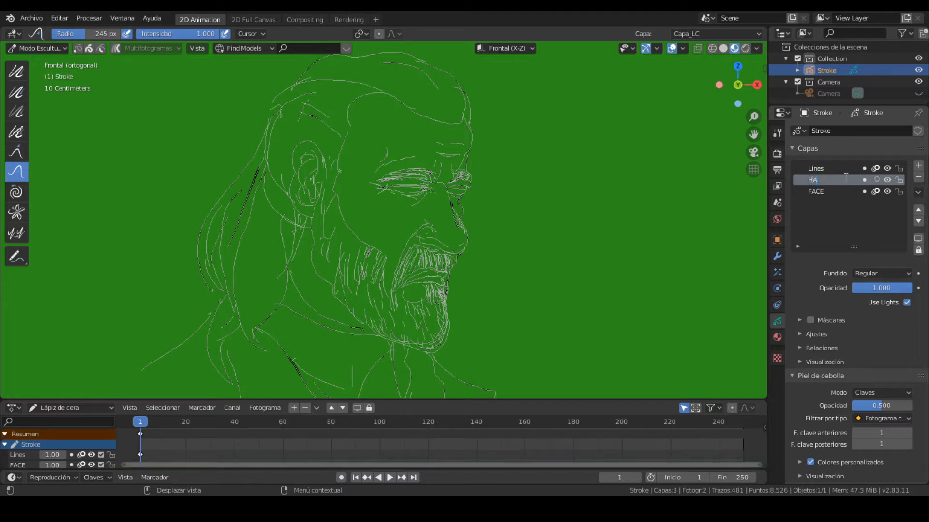
text(IR)
key(Return)
- Add a grease pencil layer named SHADOWS and reorder it to sit below the FACE layer
click(918, 165)
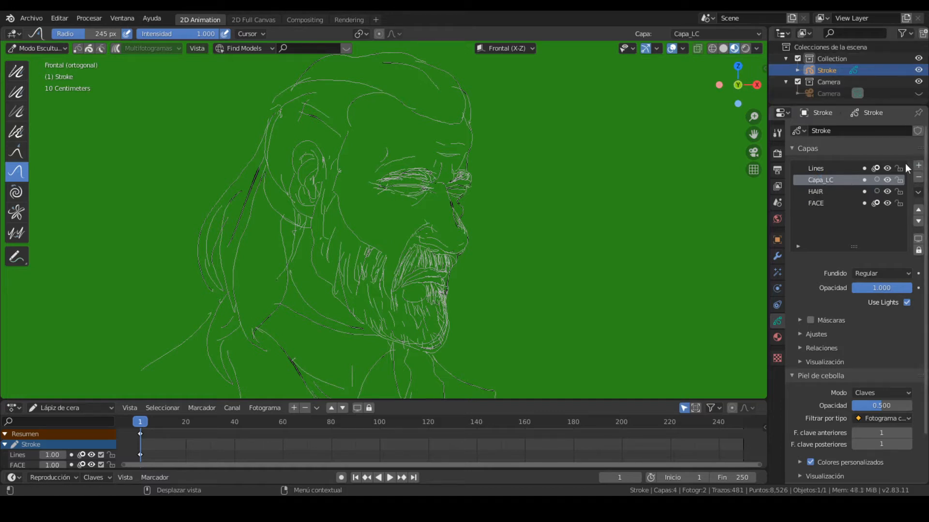
double_click(825, 181)
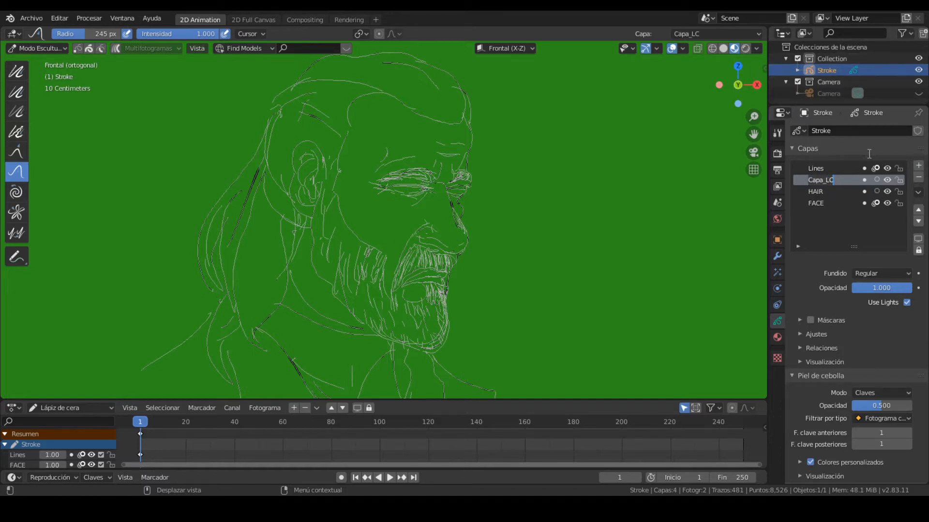
text(SHA)
key(Return)
text(DOW)
key(Return)
click(918, 221)
click(918, 221)
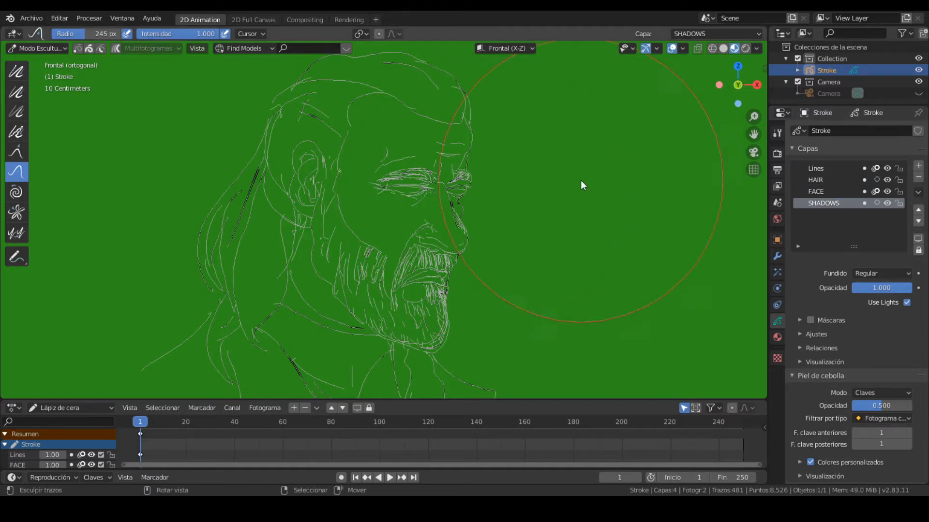
- Add a grease pencil layer named CLOTH directly above the SHADOWS layer
click(918, 165)
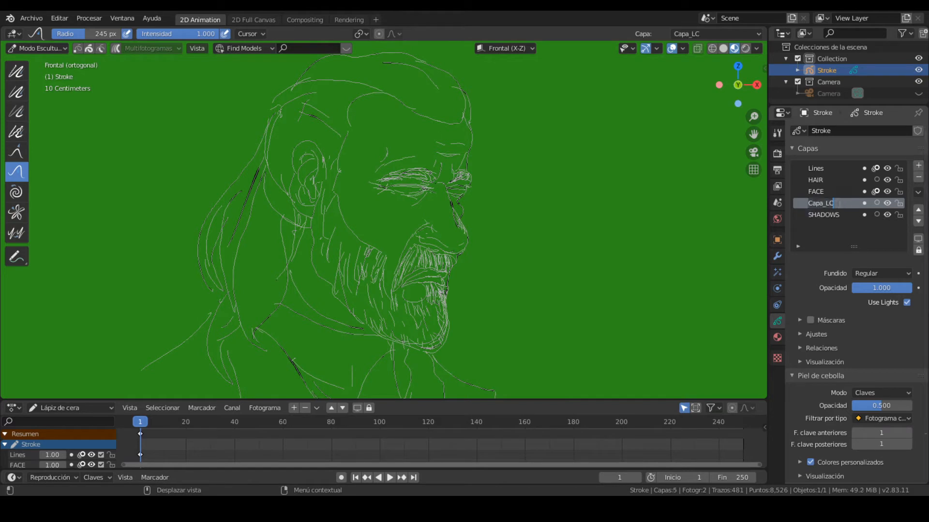
text(CLTO)
key(BackSpace)
key(BackSpace)
text(OTH)
key(Return)
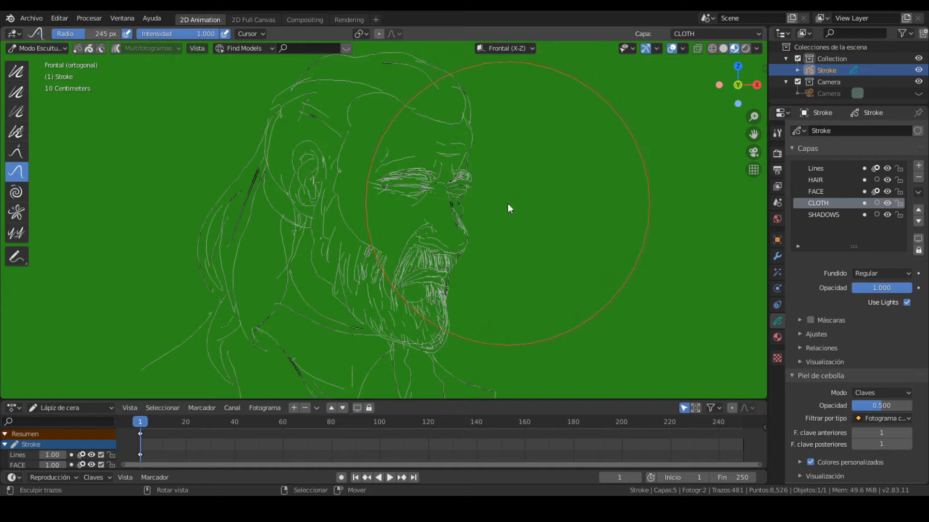
- Set the blend mode of the HAIR and FACE layers to Adicionar
click(840, 181)
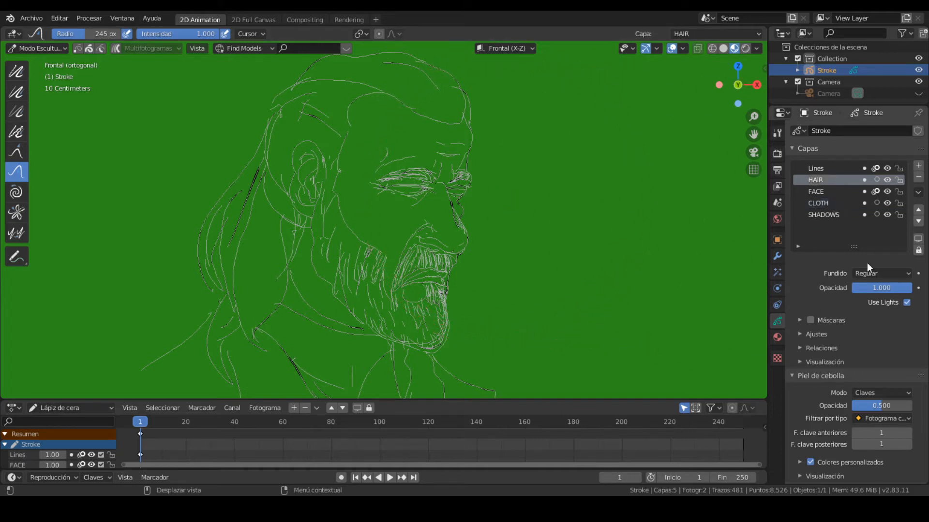
click(871, 273)
click(857, 312)
click(855, 193)
click(861, 272)
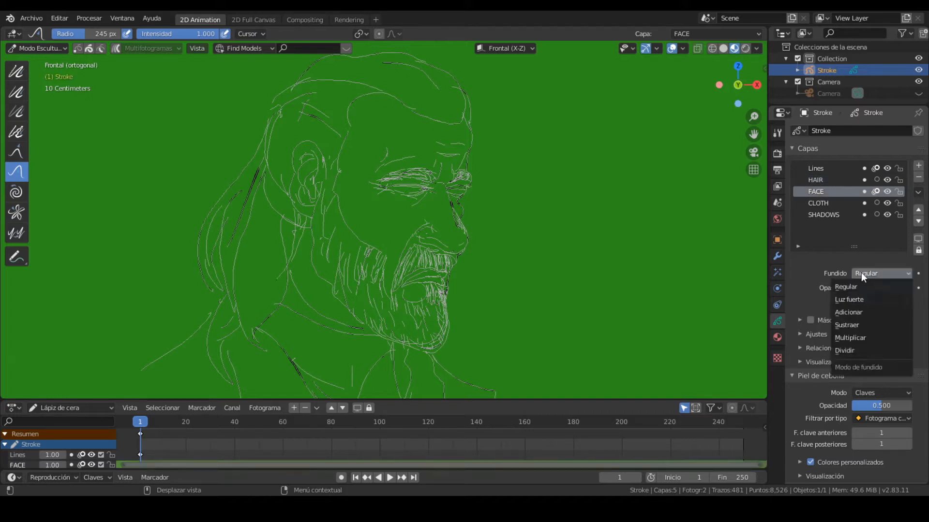
click(849, 312)
- Set the blend mode of the CLOTH and SHADOWS layers to Adicionar
click(840, 202)
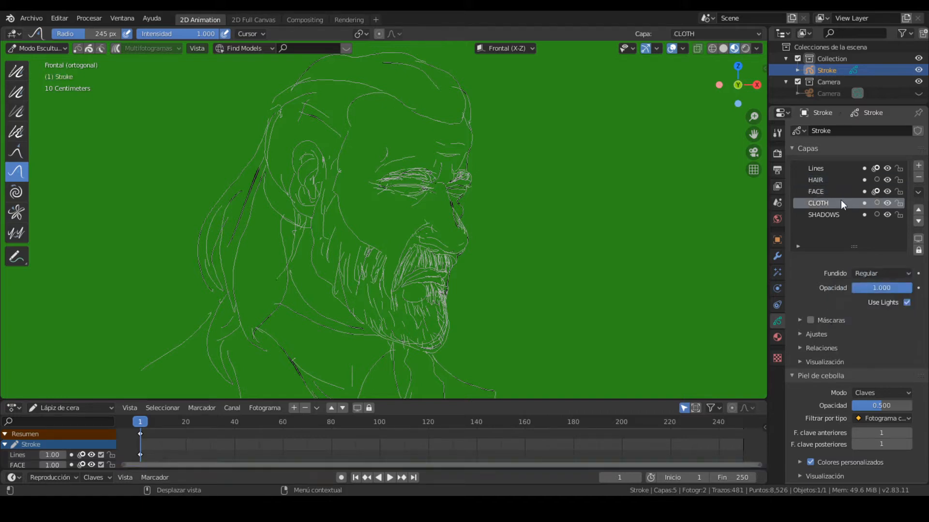
click(878, 273)
click(853, 312)
click(846, 216)
click(865, 273)
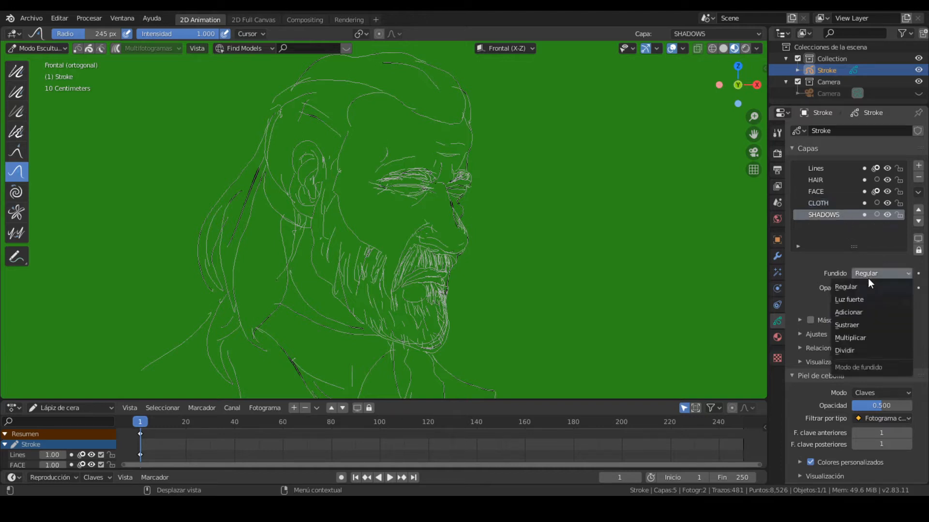
click(852, 312)
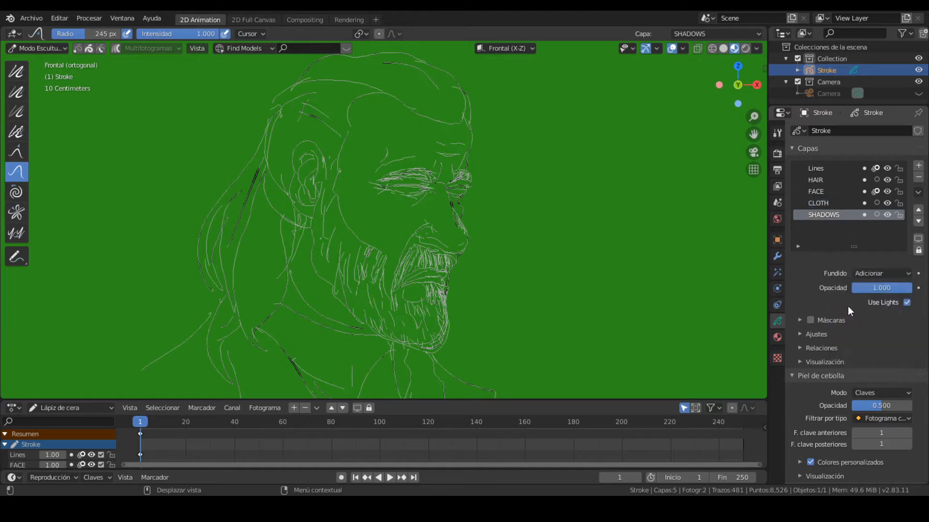
- Reorder the HAIR layer so it sits between FACE and CLOTH
click(830, 179)
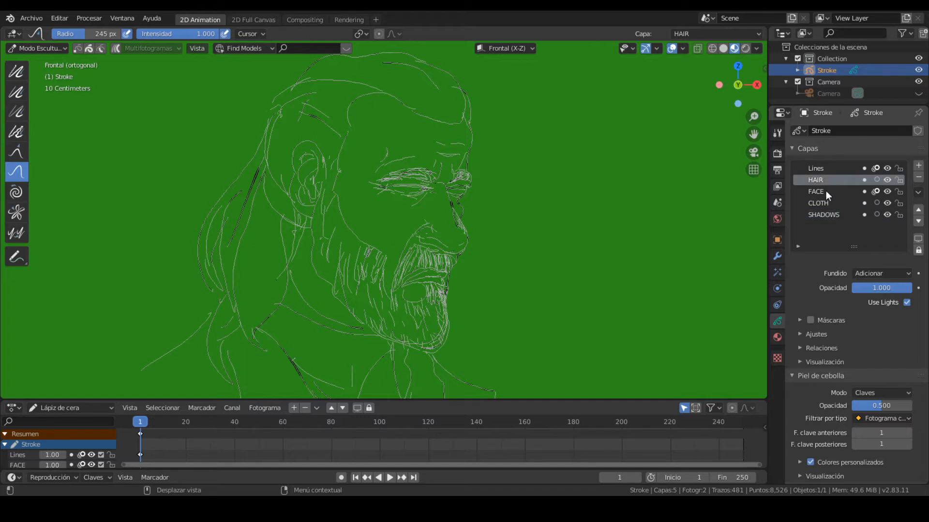
click(918, 209)
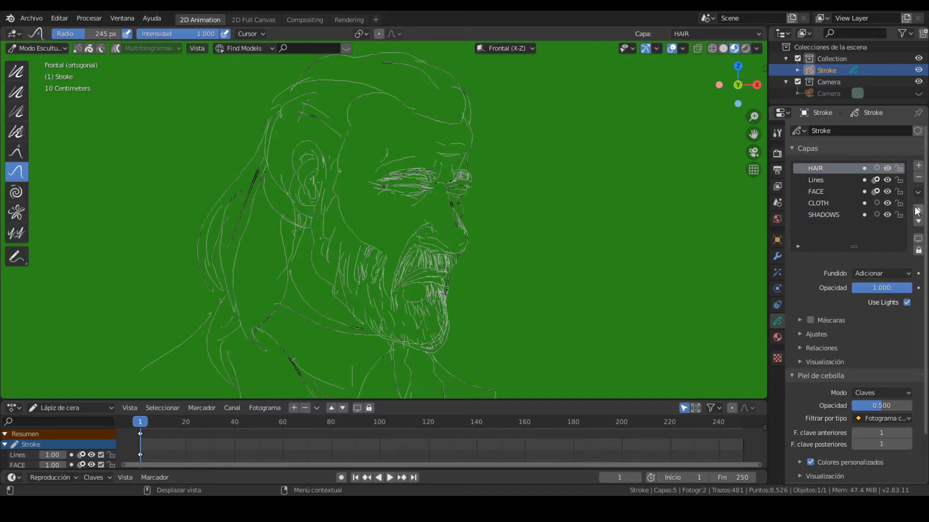
click(918, 221)
click(918, 222)
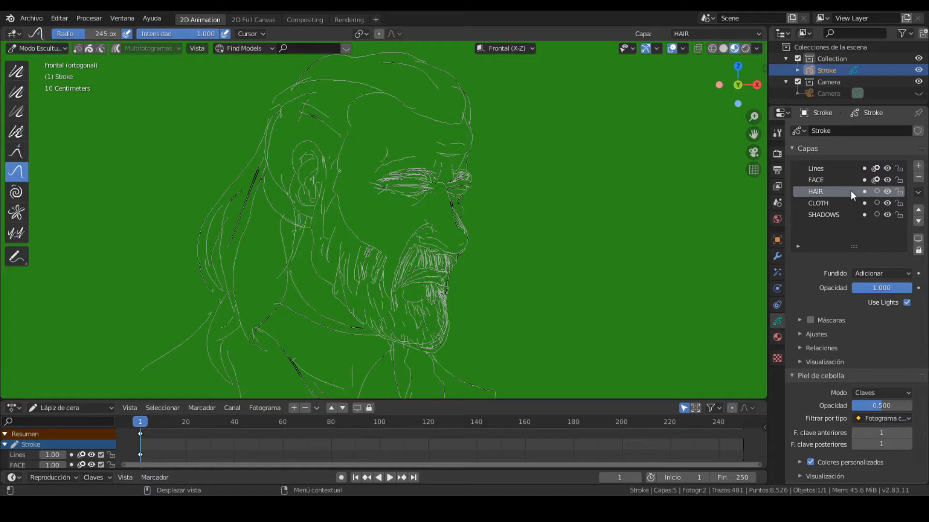
- With the Lines layer active, sample the green viewport background as the Solid Stroke material's stroke base colour
click(835, 181)
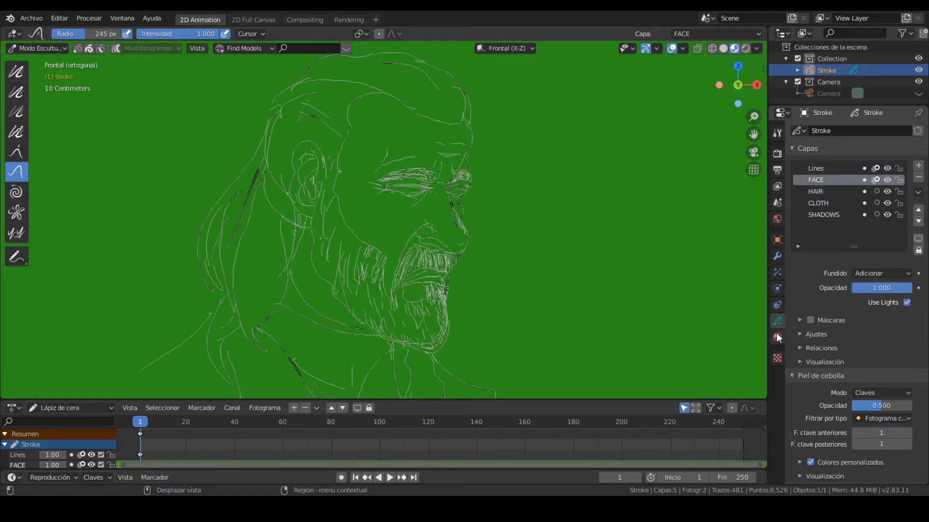
click(837, 169)
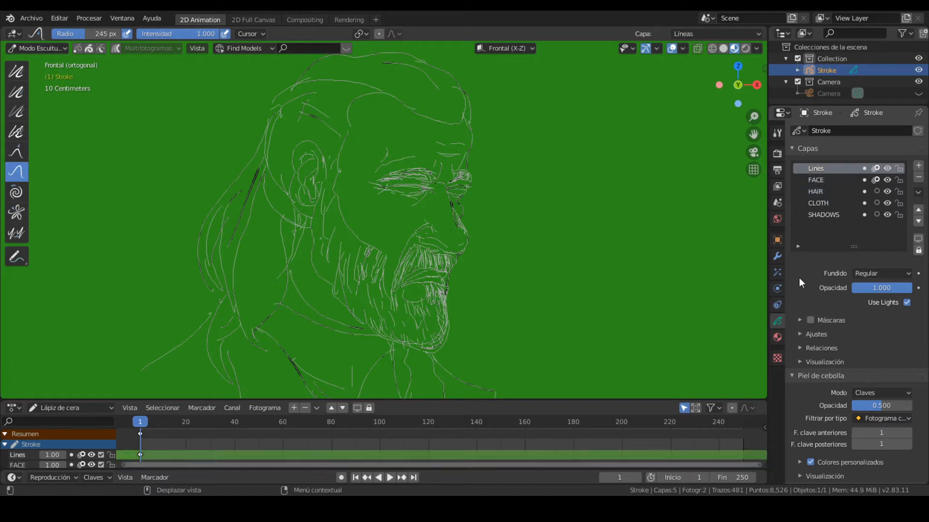
click(778, 338)
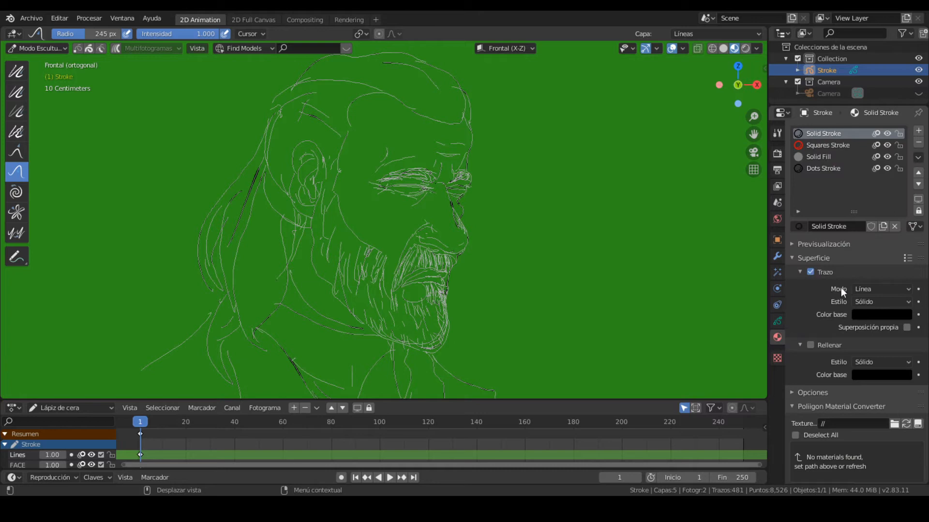
click(866, 314)
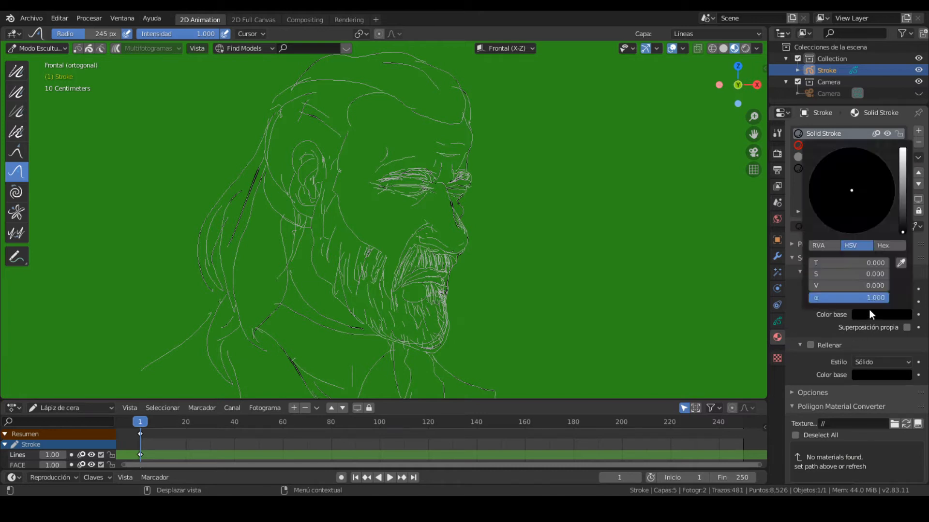
click(901, 263)
click(651, 280)
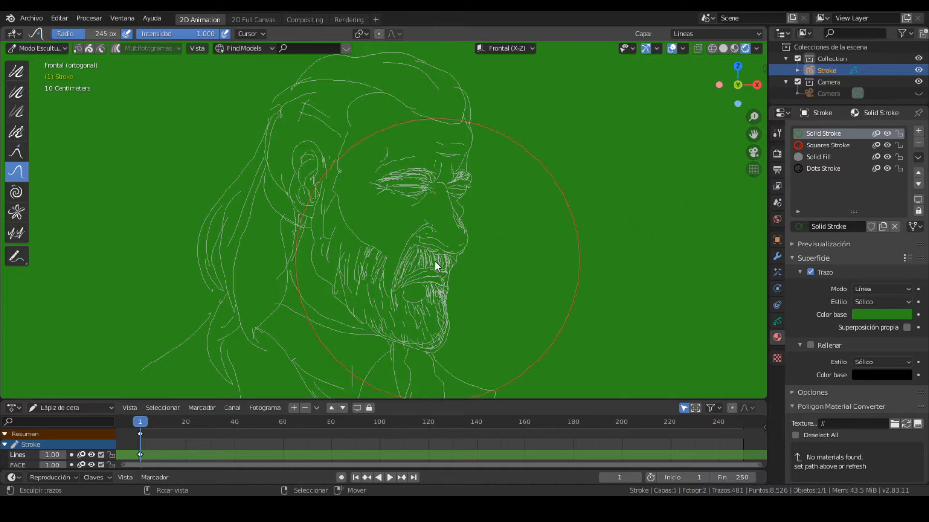
- Switch the Stroke object to Draw mode and brighten the Solid Stroke material's base colour to a lighter green
scroll(455, 210, up, 4)
scroll(465, 190, up, 3)
scroll(484, 174, down, 5)
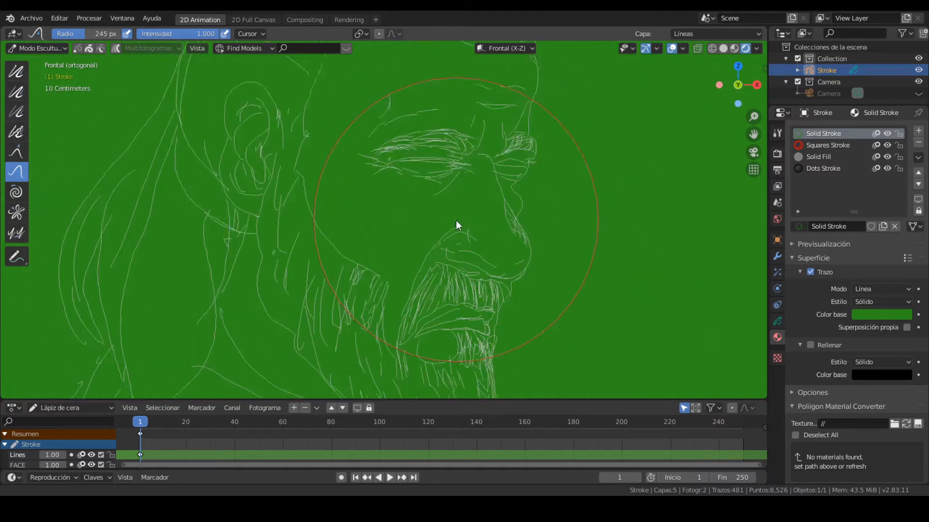
scroll(445, 271, down, 3)
scroll(479, 213, up, 1)
scroll(479, 218, down, 3)
scroll(483, 222, up, 2)
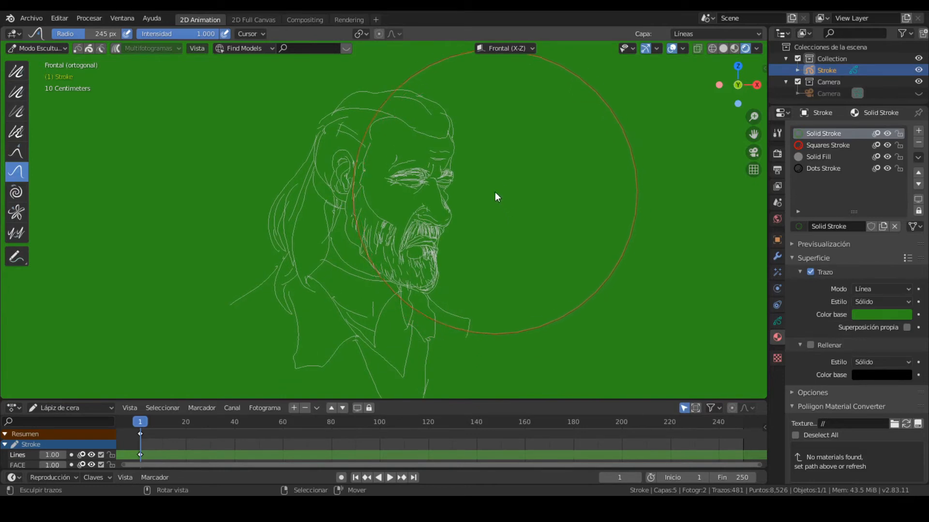
key(ctrl+Tab)
click(462, 142)
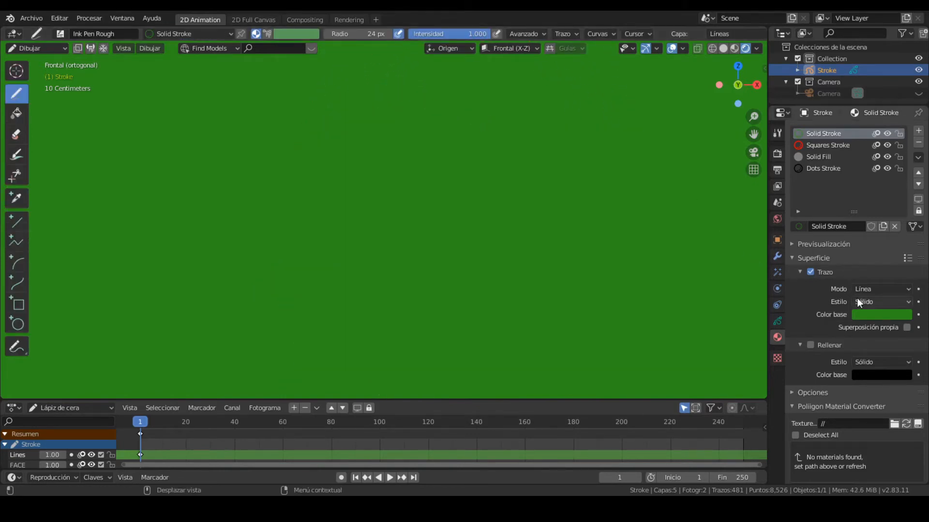
click(857, 315)
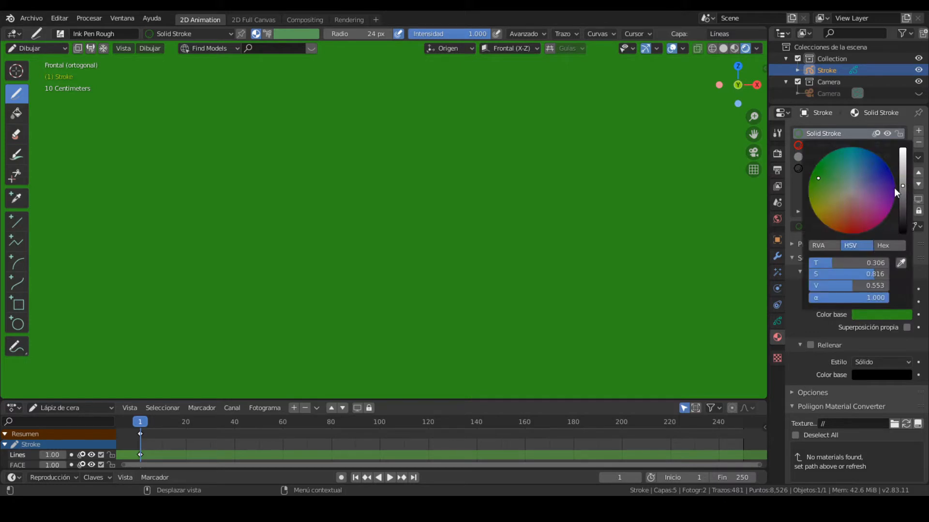
mouse_move(901, 188)
mouse_down()
mouse_move(906, 156)
mouse_move(908, 172)
mouse_up()
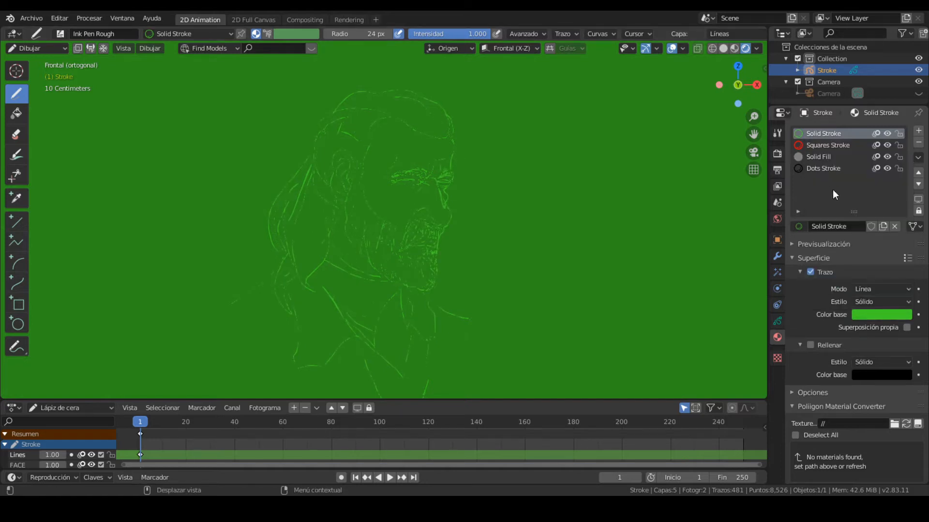
- Rename the Solid Fill material as Solid Face
click(830, 158)
double_click(834, 157)
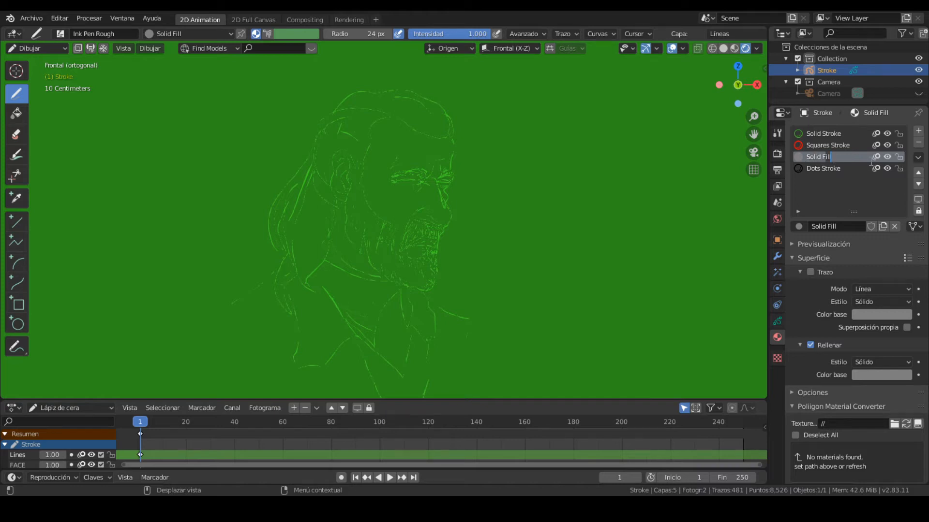
key(BackSpace)
key(BackSpace)
key(BackSpace)
text(Ace)
key(Return)
- Sample the green background as the Solid Face material's fill base colour, then lighten it to a brighter, less saturated green
click(869, 376)
click(901, 321)
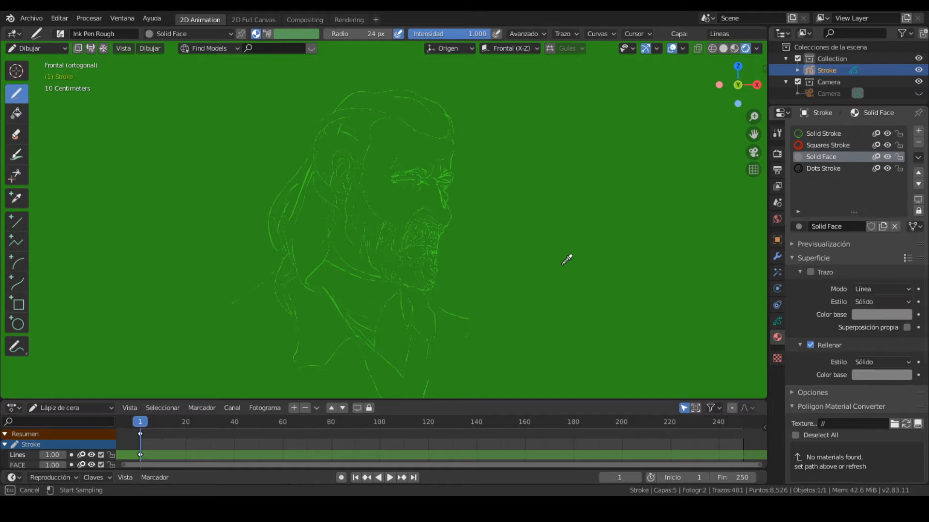
click(467, 269)
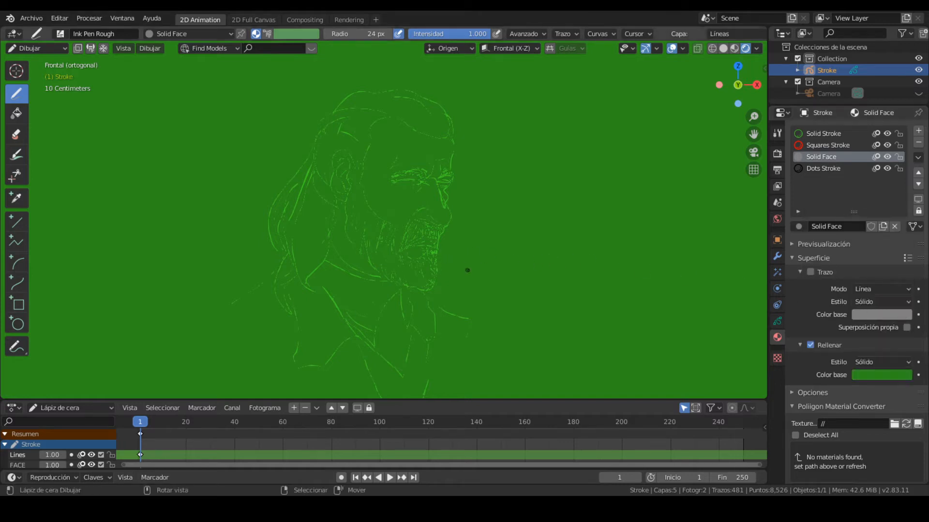
click(865, 376)
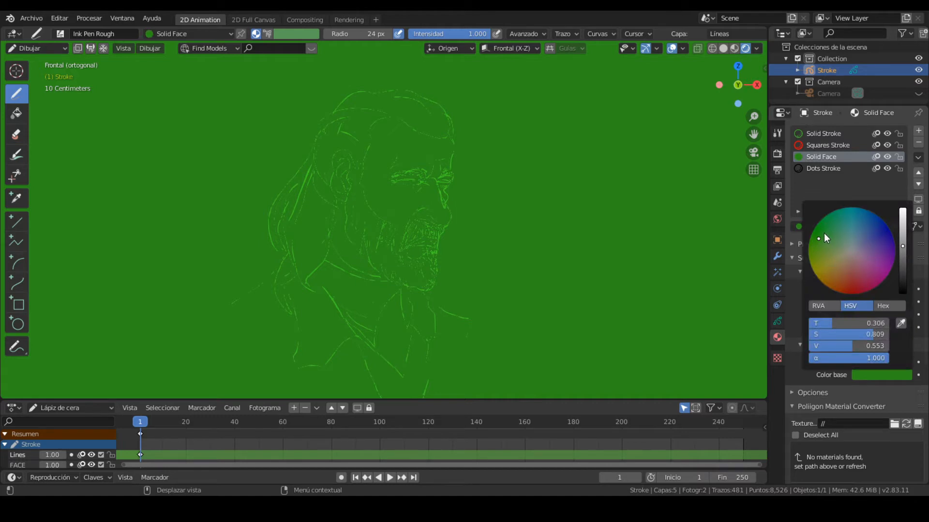
drag(816, 239, 831, 245)
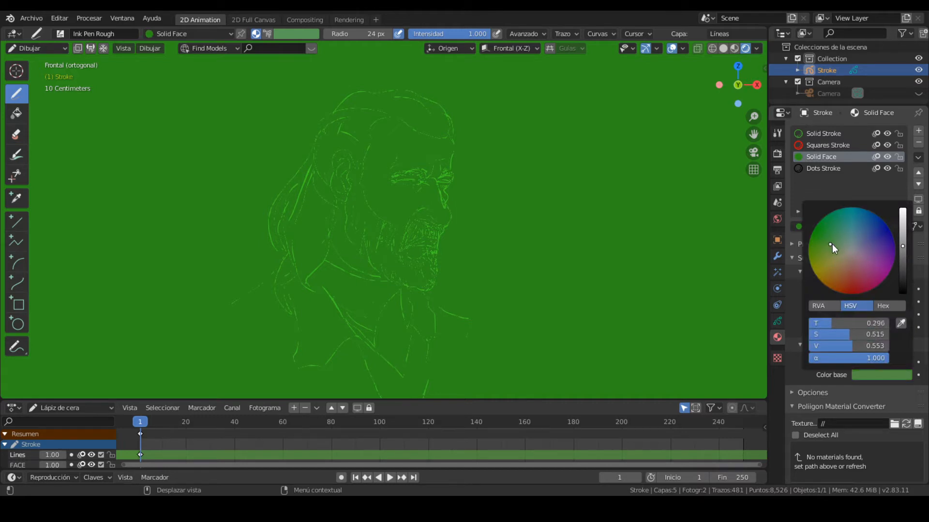
drag(903, 243, 904, 225)
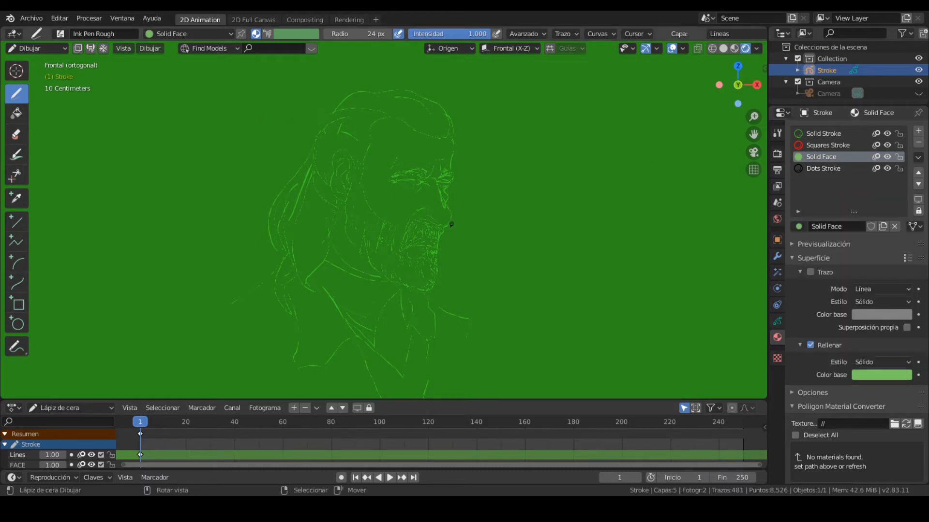
scroll(453, 202, up, 4)
mouse_move(453, 202)
shift+middle_down()
mouse_move(446, 239)
mouse_move(442, 201)
mouse_move(425, 187)
shift+middle_up()
mouse_move(375, 245)
mouse_down()
mouse_move(329, 194)
mouse_move(344, 70)
mouse_move(409, 68)
mouse_move(468, 103)
mouse_move(477, 92)
mouse_move(487, 126)
mouse_move(481, 245)
mouse_move(461, 257)
mouse_move(409, 242)
mouse_move(391, 306)
mouse_up()
scroll(500, 151, down, 4)
scroll(500, 151, up, 3)
ctrl+middle_drag(500, 151, 498, 154)
shift+middle_drag(419, 158, 411, 195)
shift+middle_drag(349, 218, 430, 155)
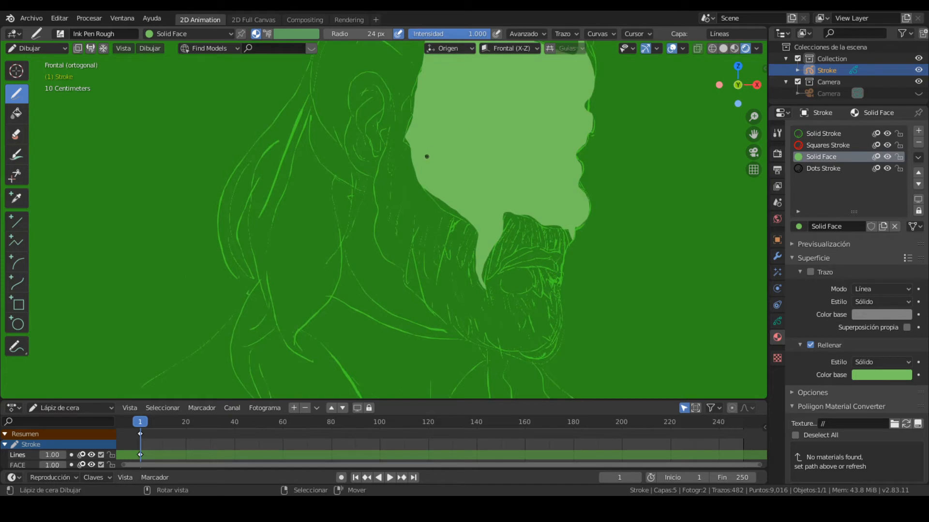
mouse_move(391, 94)
mouse_down()
mouse_move(364, 72)
mouse_move(347, 113)
mouse_move(358, 167)
mouse_move(391, 115)
mouse_up()
scroll(436, 117, down, 4)
scroll(436, 117, up, 5)
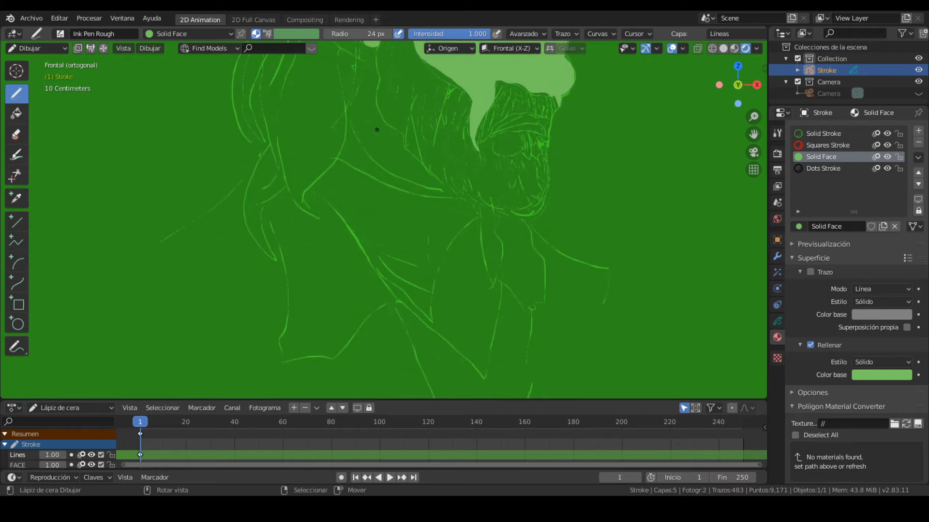
mouse_move(373, 60)
mouse_down()
mouse_move(327, 189)
mouse_move(405, 265)
mouse_move(430, 272)
mouse_move(476, 220)
mouse_move(398, 161)
mouse_up()
mouse_move(389, 127)
mouse_down()
mouse_move(479, 217)
mouse_move(452, 218)
mouse_move(388, 192)
mouse_move(396, 146)
mouse_up()
mouse_move(507, 138)
ctrl+middle_down()
mouse_move(516, 156)
mouse_move(494, 164)
mouse_move(485, 154)
mouse_move(457, 186)
ctrl+middle_up()
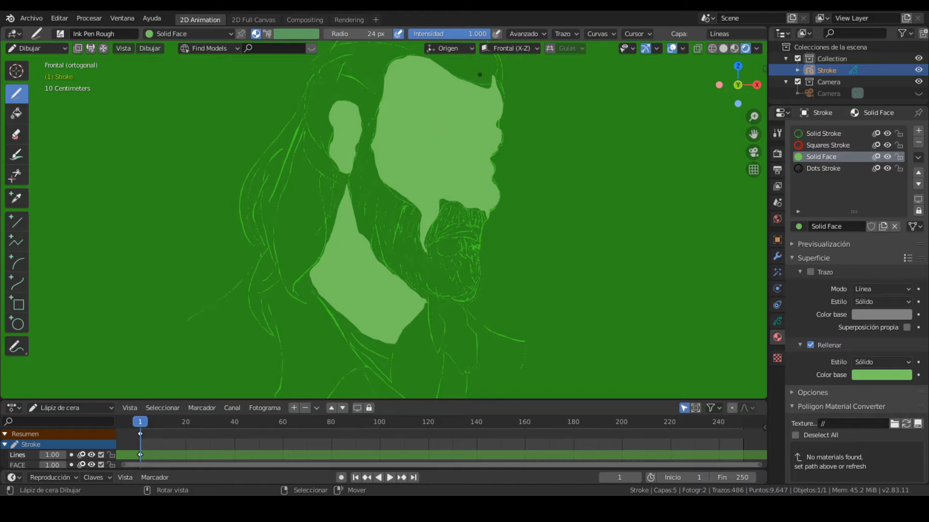
click(777, 321)
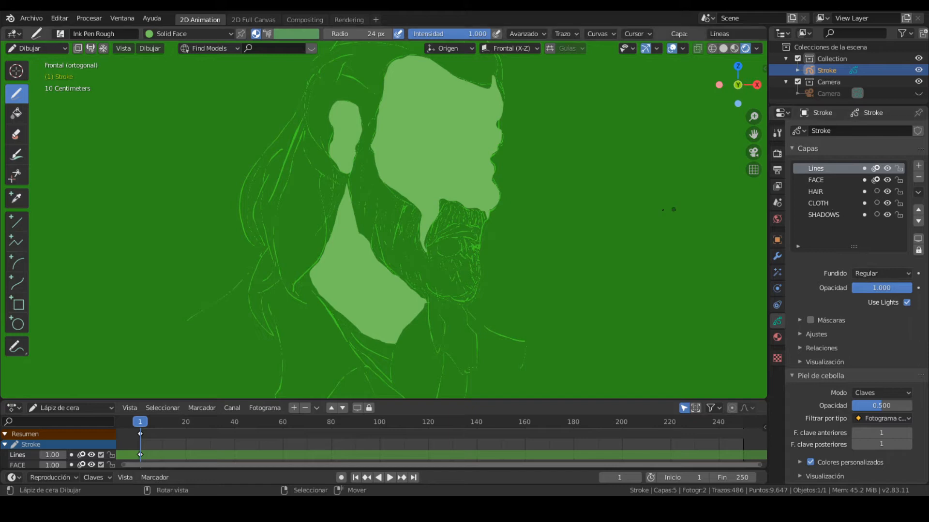
key(ctrl+z)
key(ctrl+z)
key(ctrl+z)
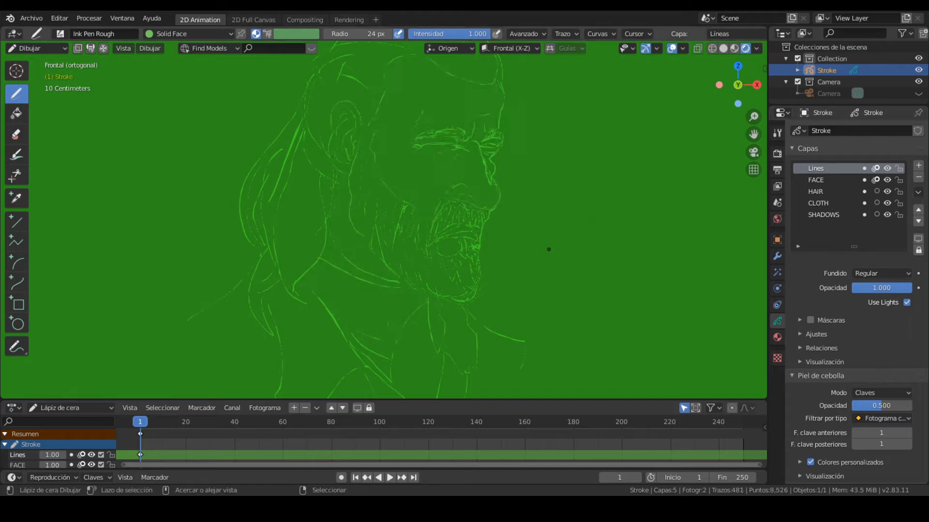
- Activate the FACE layer and draw Solid Face fill shapes over the man's face, ear and neck
click(823, 180)
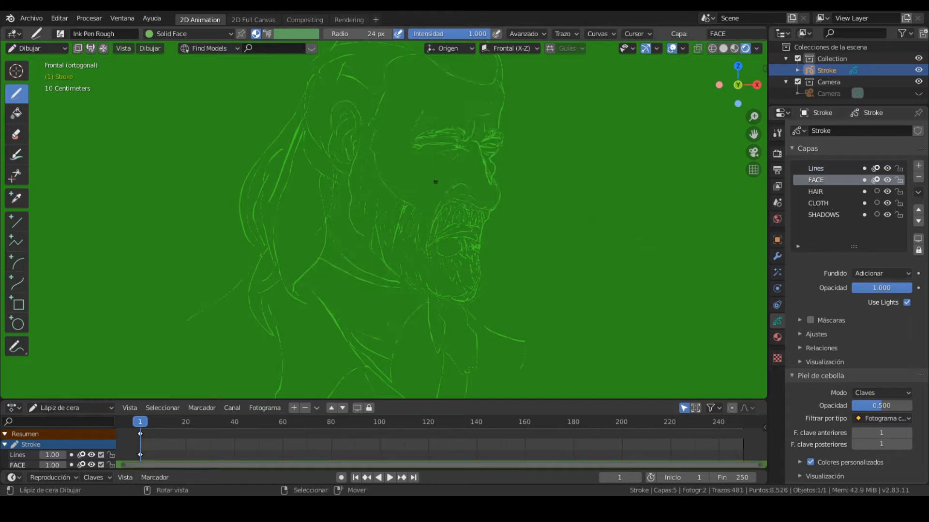
shift+middle_drag(360, 141, 365, 169)
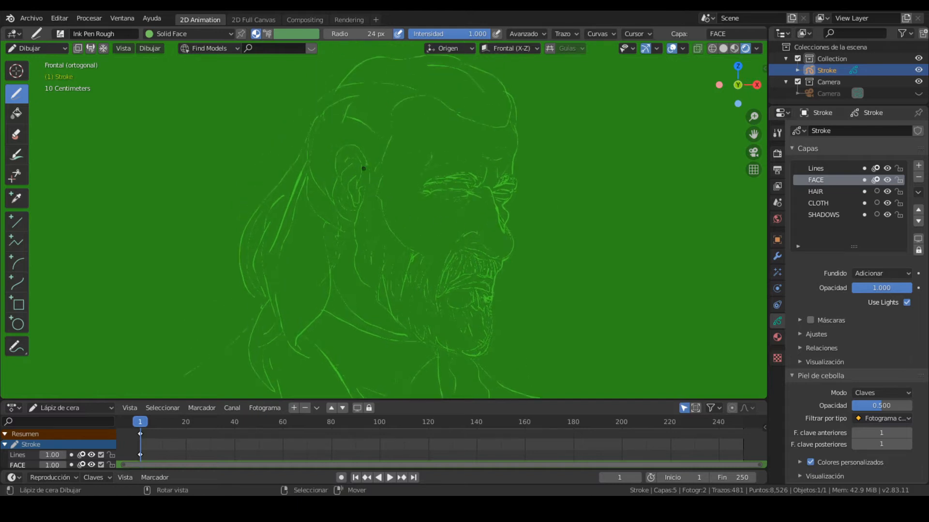
mouse_move(368, 181)
mouse_down()
mouse_move(358, 148)
mouse_move(333, 167)
mouse_move(347, 221)
mouse_move(354, 219)
mouse_move(335, 189)
mouse_move(390, 144)
mouse_move(394, 115)
mouse_move(423, 99)
mouse_move(477, 123)
mouse_move(512, 121)
mouse_move(505, 258)
mouse_move(460, 256)
mouse_move(438, 290)
mouse_move(429, 285)
mouse_move(385, 205)
mouse_up()
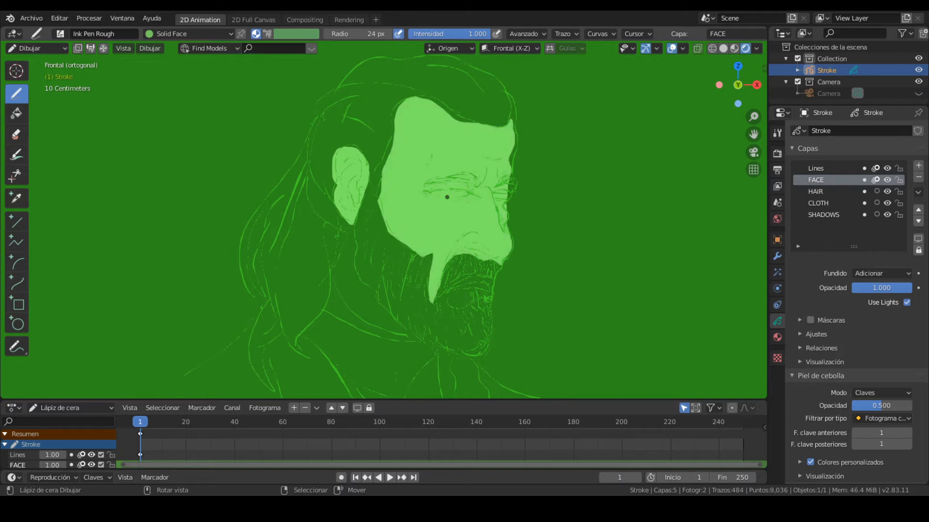
drag(513, 151, 505, 182)
shift+middle_drag(492, 214, 486, 141)
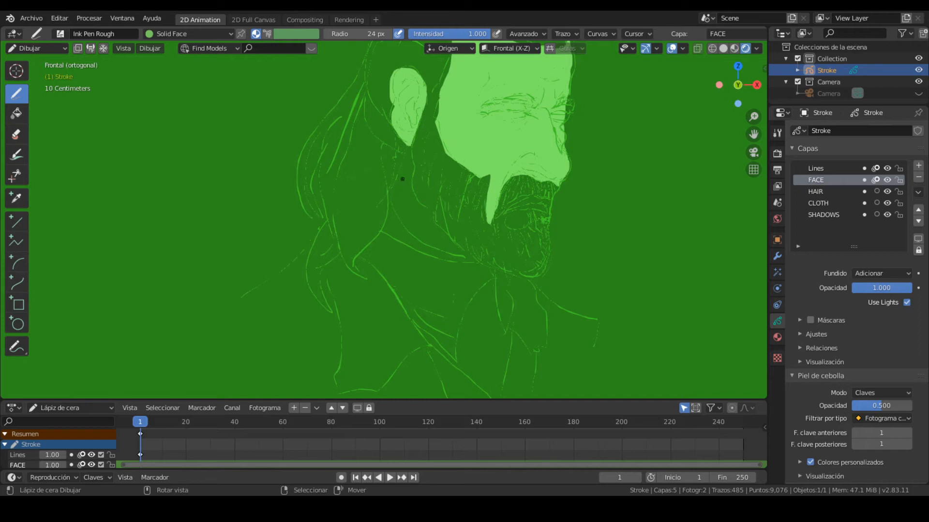
mouse_move(397, 188)
mouse_down()
mouse_move(358, 255)
mouse_move(459, 361)
mouse_move(492, 272)
mouse_move(429, 217)
mouse_move(414, 195)
mouse_move(412, 157)
mouse_up()
- Fill the remaining gaps along the brow, eye and forehead profile with small Solid Face strokes
scroll(570, 182, down, 2)
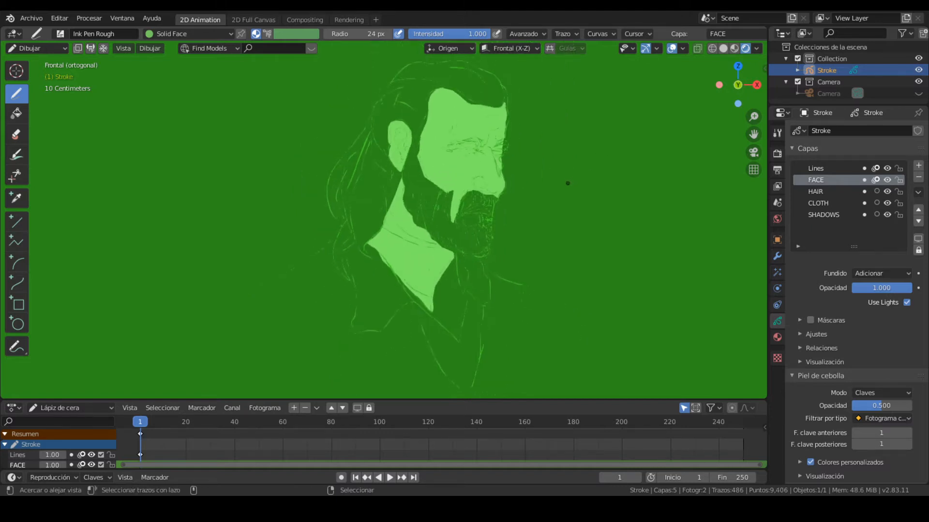
scroll(537, 199, up, 4)
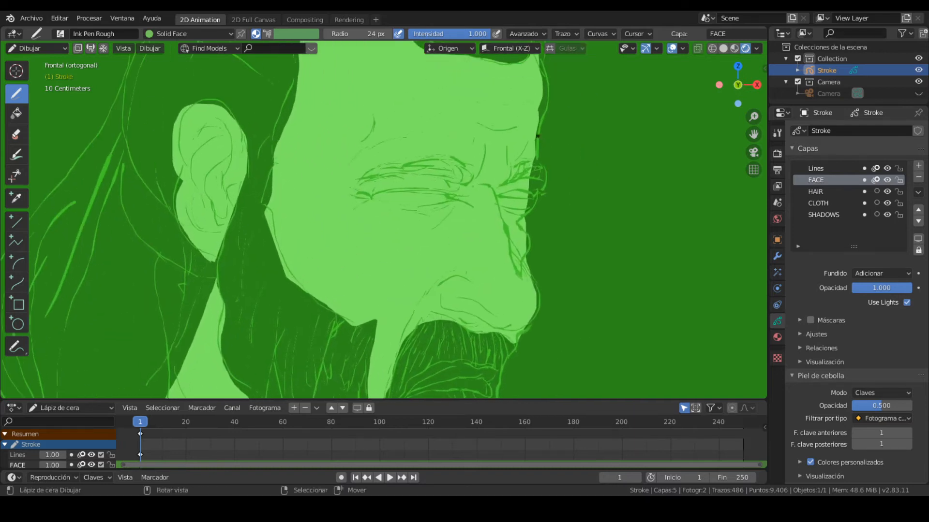
drag(536, 171, 530, 201)
mouse_move(537, 159)
mouse_down()
mouse_move(544, 180)
mouse_move(524, 208)
mouse_up()
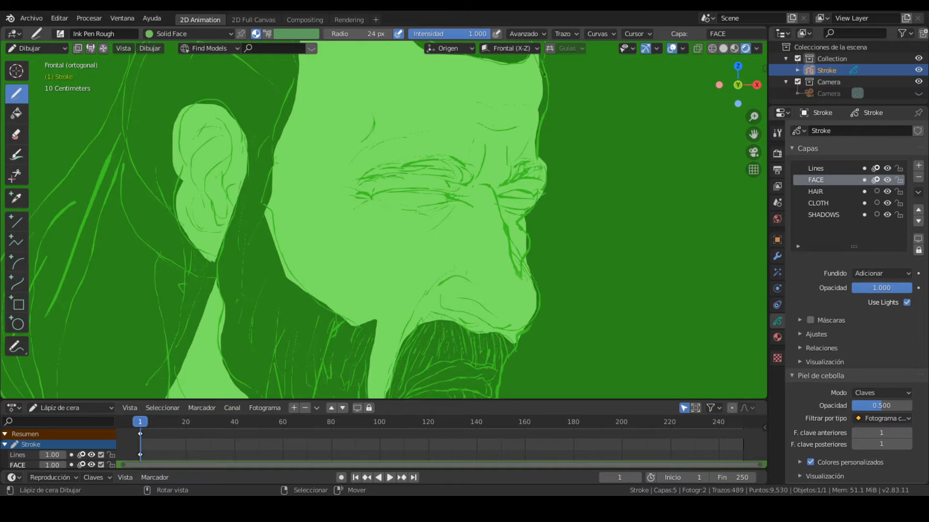
scroll(544, 74, down, 3)
drag(490, 104, 495, 170)
scroll(520, 232, down, 2)
mouse_move(519, 231)
shift+middle_down()
mouse_move(559, 161)
mouse_move(550, 176)
mouse_move(553, 153)
mouse_move(555, 210)
shift+middle_up()
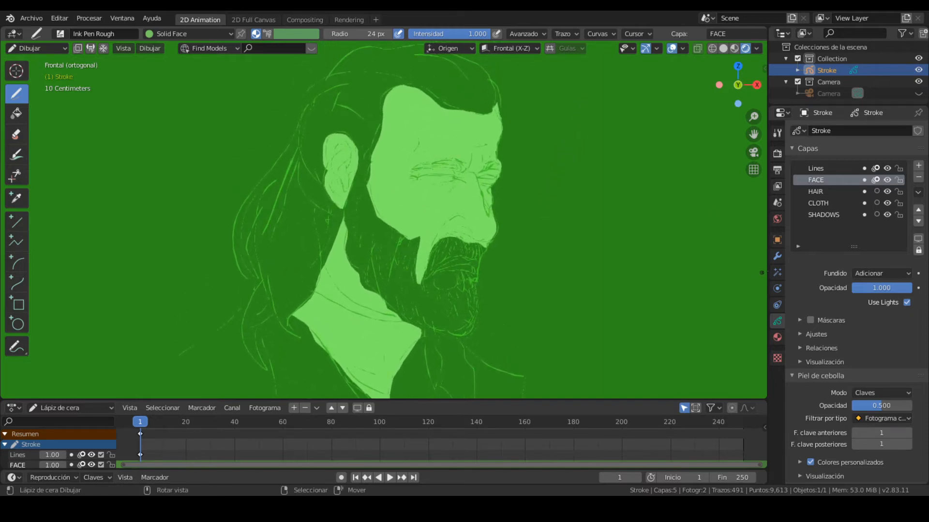
- Activate the HAIR layer and add a new material named Solid Hair to the Stroke object
click(822, 191)
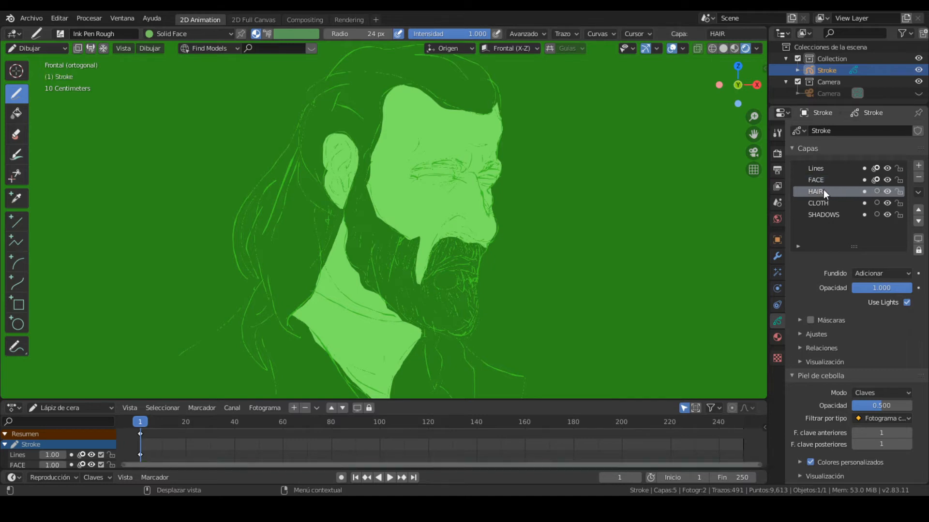
click(778, 337)
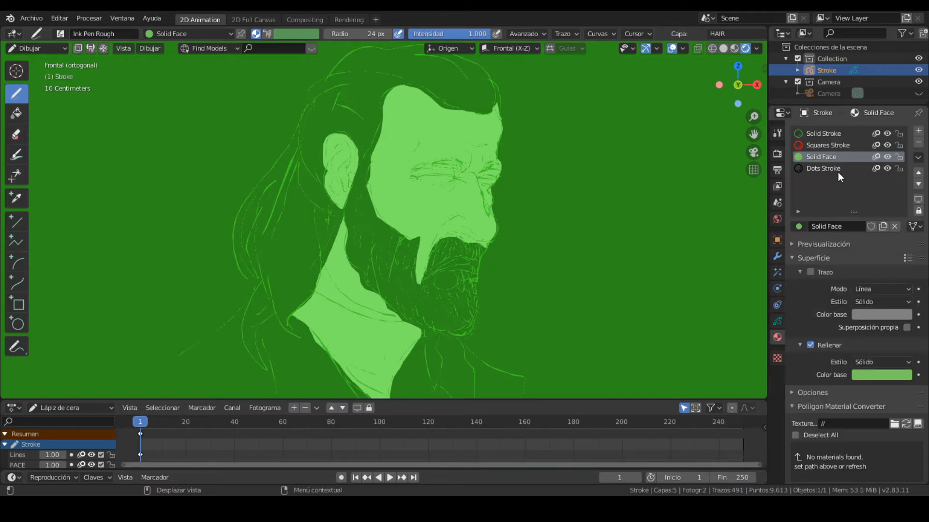
click(918, 130)
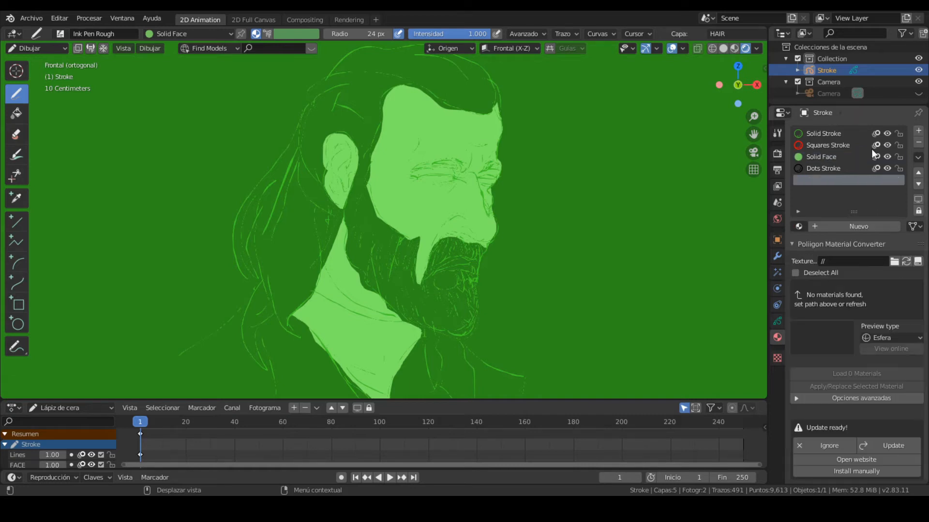
click(844, 225)
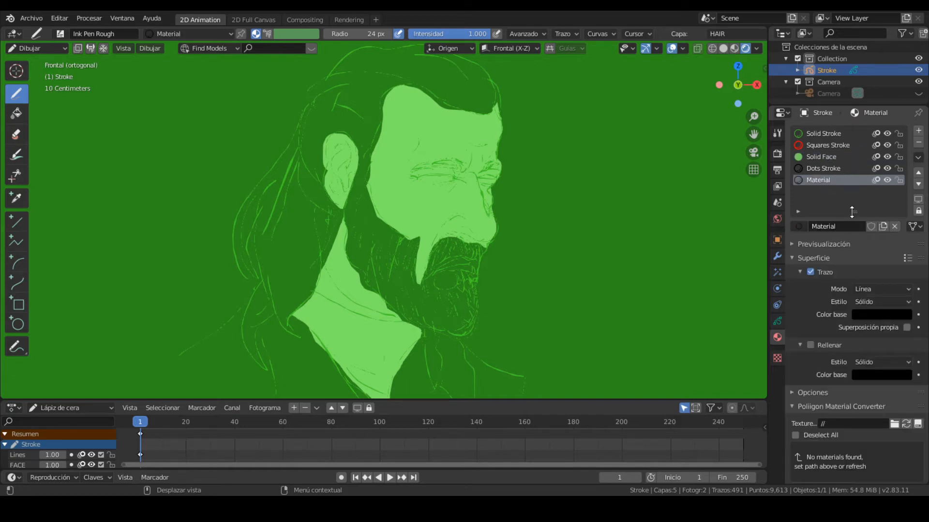
double_click(824, 182)
text(Solid Hair)
key(Return)
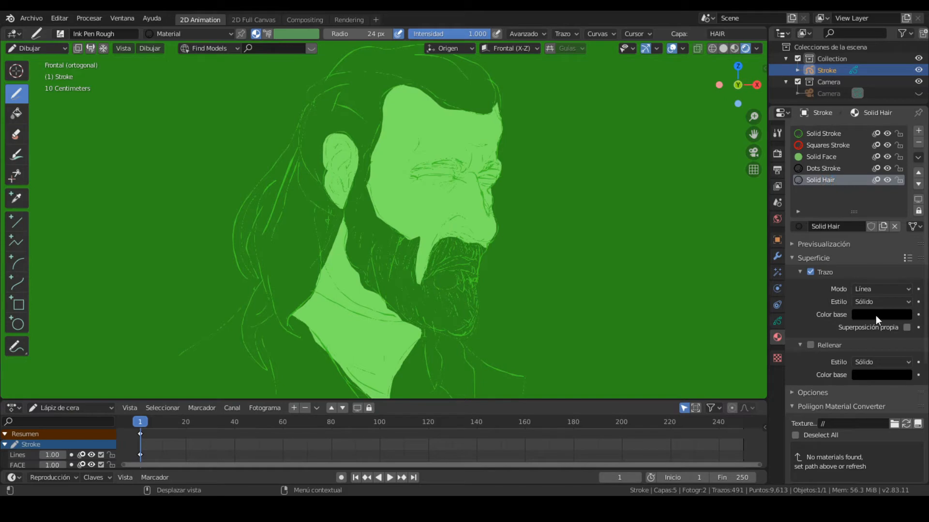
- Make Solid Hair fill-only without a stroke, with its fill base colour sampled from the background and darkened to a very dark green
click(811, 272)
click(863, 374)
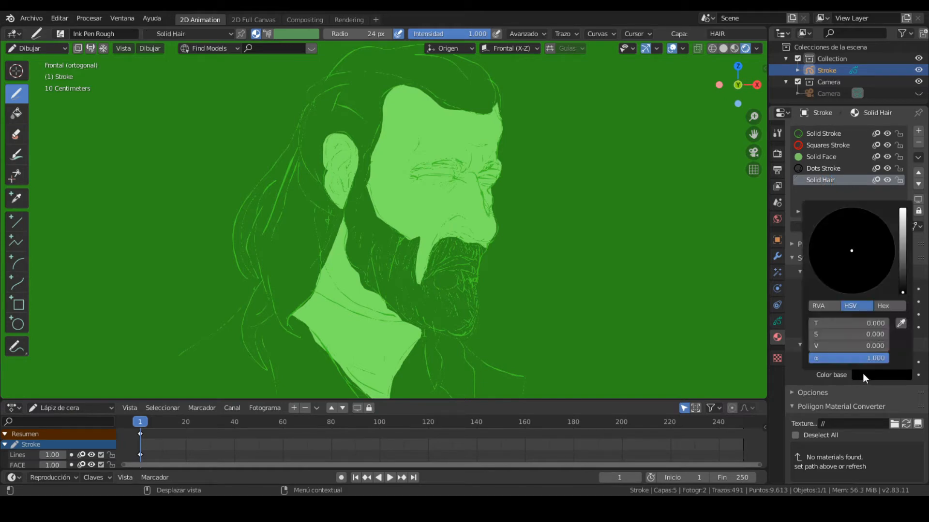
click(900, 323)
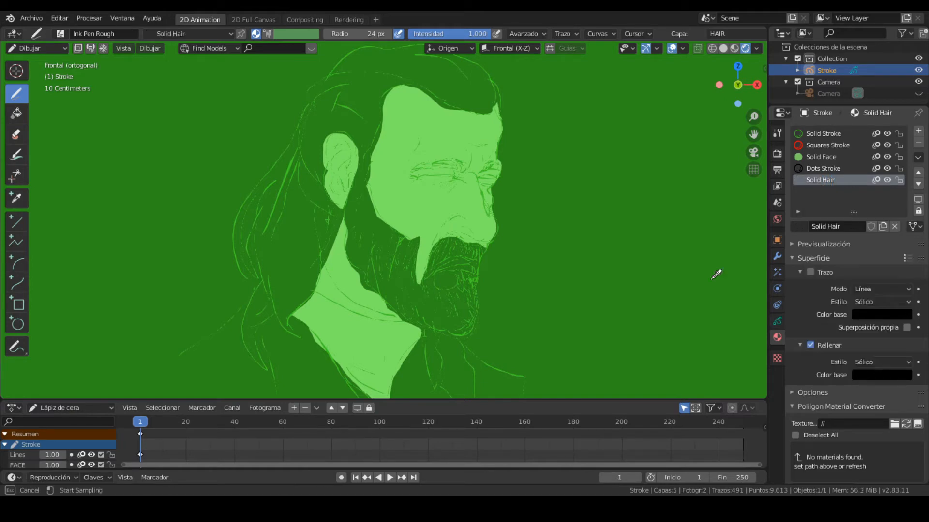
click(377, 129)
click(865, 375)
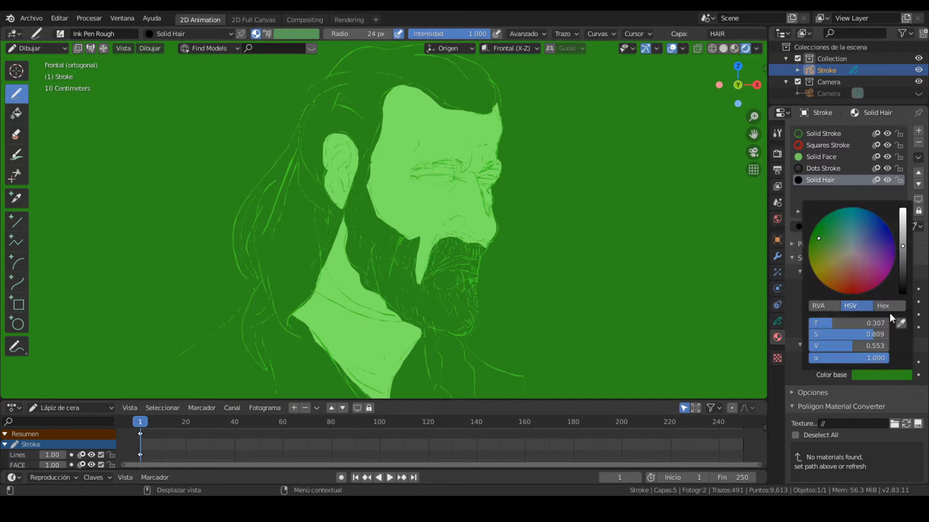
drag(905, 245, 905, 281)
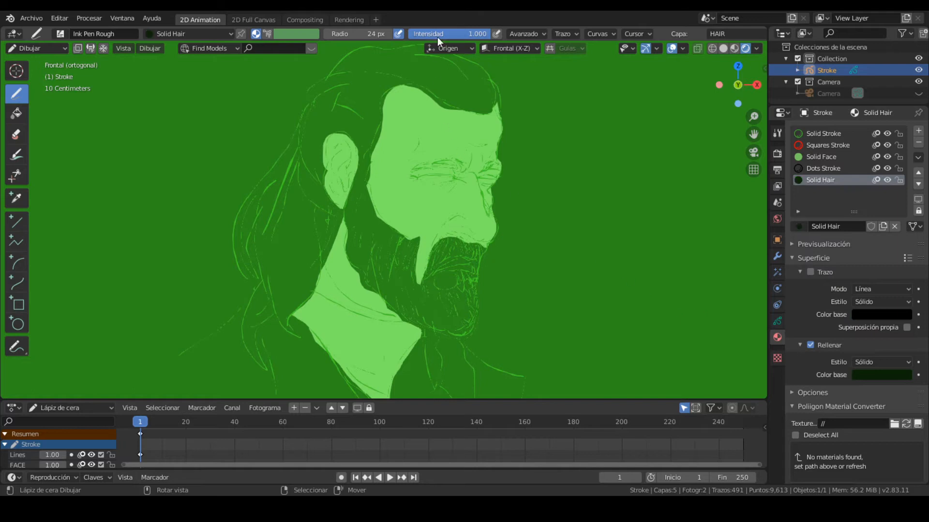
- Draw a Solid Hair fill shape around the man's hair and ponytail on the HAIR layer
ctrl+middle_drag(514, 139, 504, 118)
shift+middle_drag(455, 88, 459, 131)
drag(420, 118, 435, 123)
key(ctrl+z)
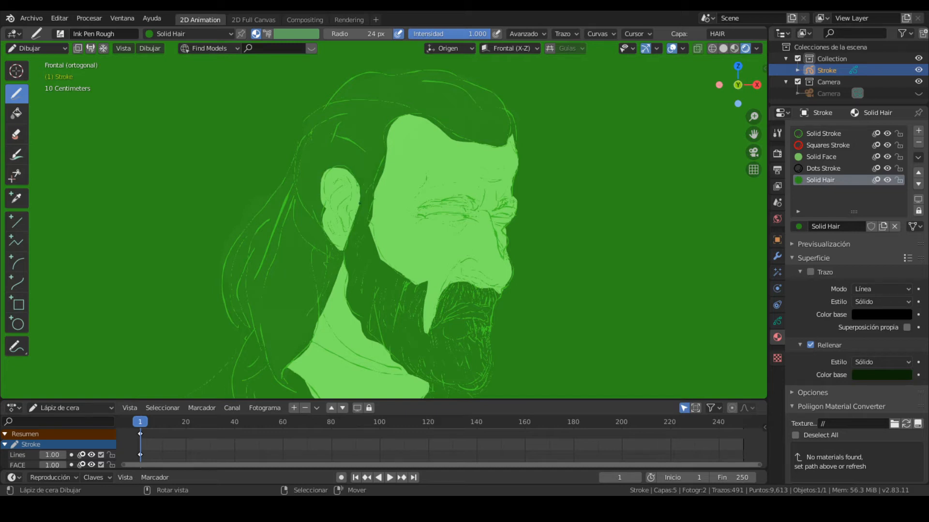
drag(385, 175, 451, 135)
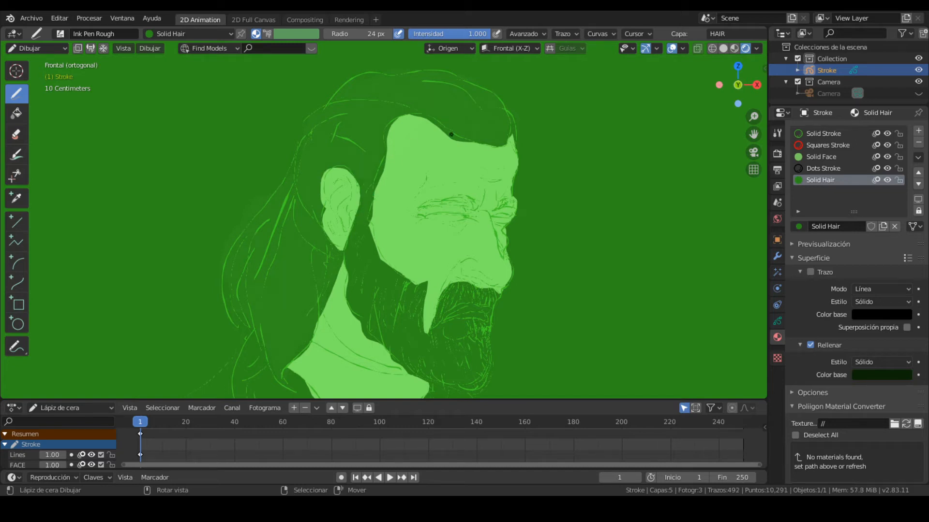
- Darken the Solid Hair fill base colour to black and set the HAIR layer's blend mode to Multiplicar
click(903, 375)
drag(903, 282, 908, 291)
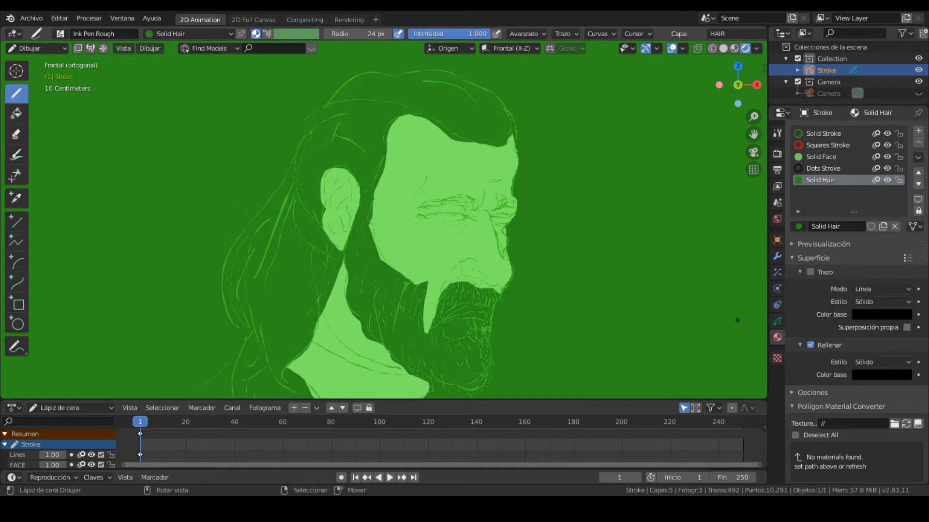
click(777, 322)
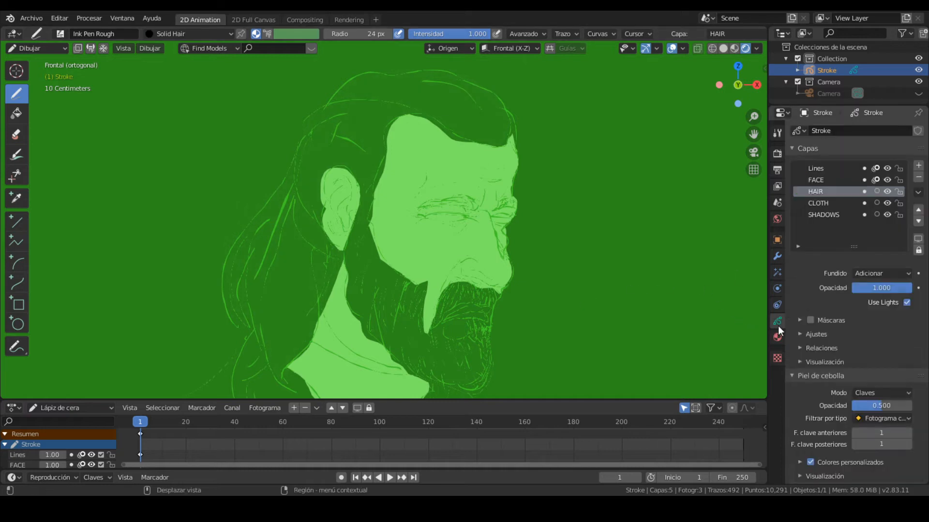
click(881, 274)
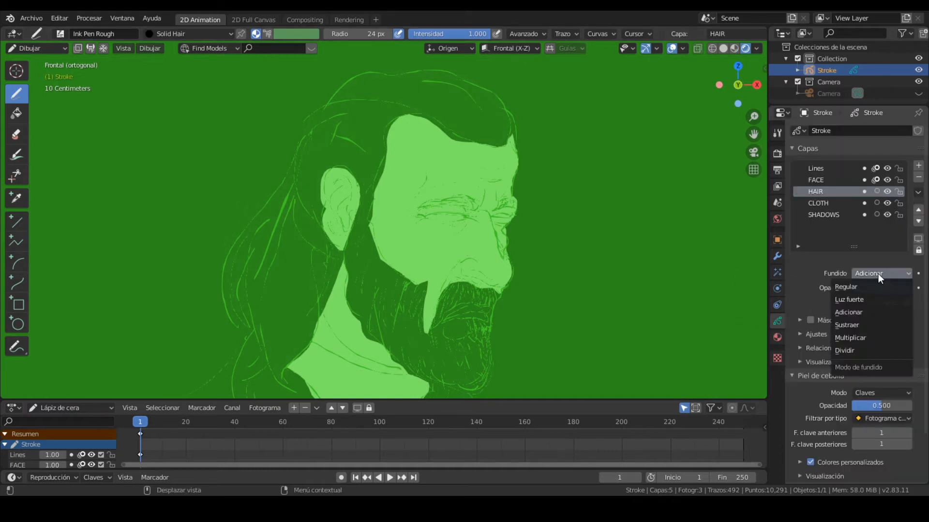
click(866, 337)
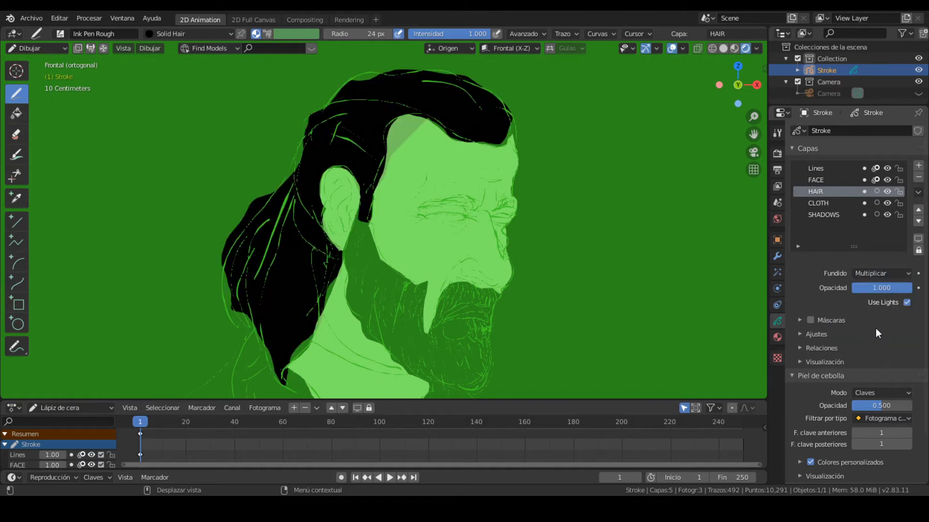
- Brighten the Solid Hair material's fill base colour to a light grey
click(777, 338)
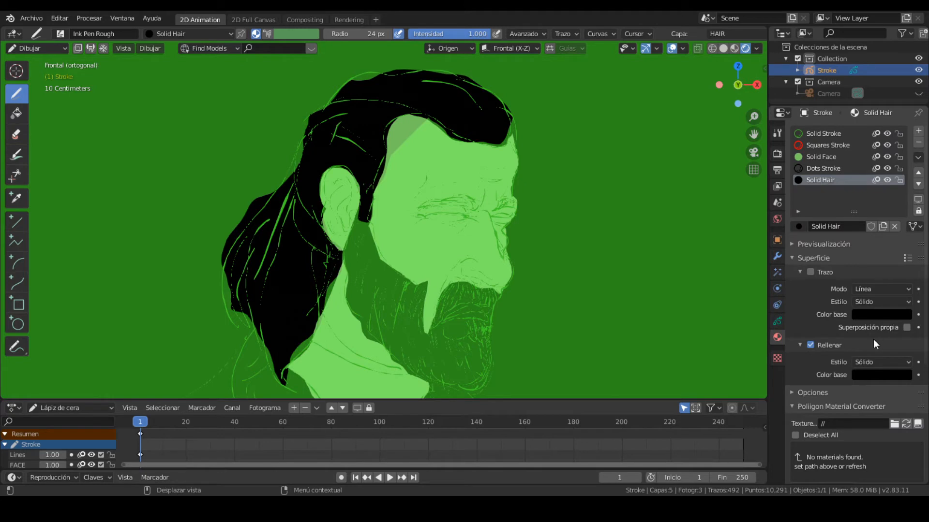
click(870, 374)
drag(903, 292, 904, 239)
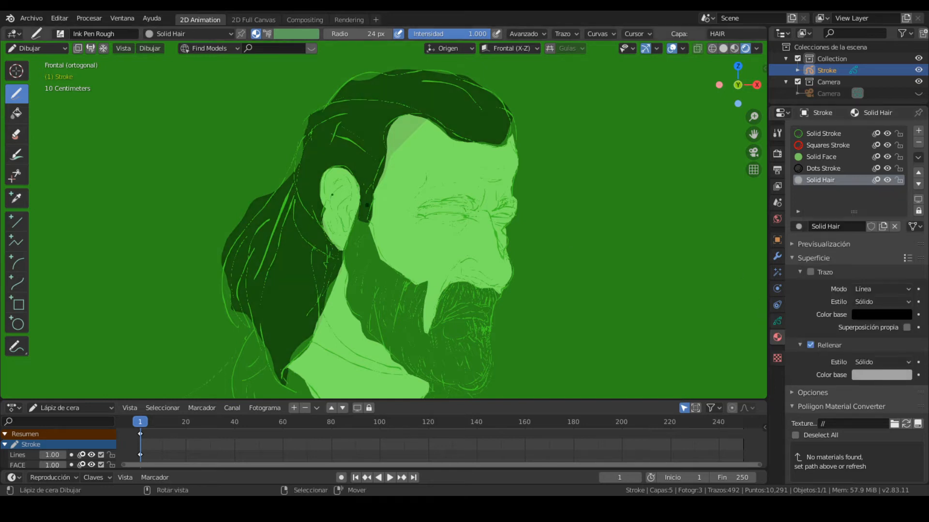
- Lock the Lines and FACE layers and erase the existing hair fill shape from the HAIR layer
click(16, 134)
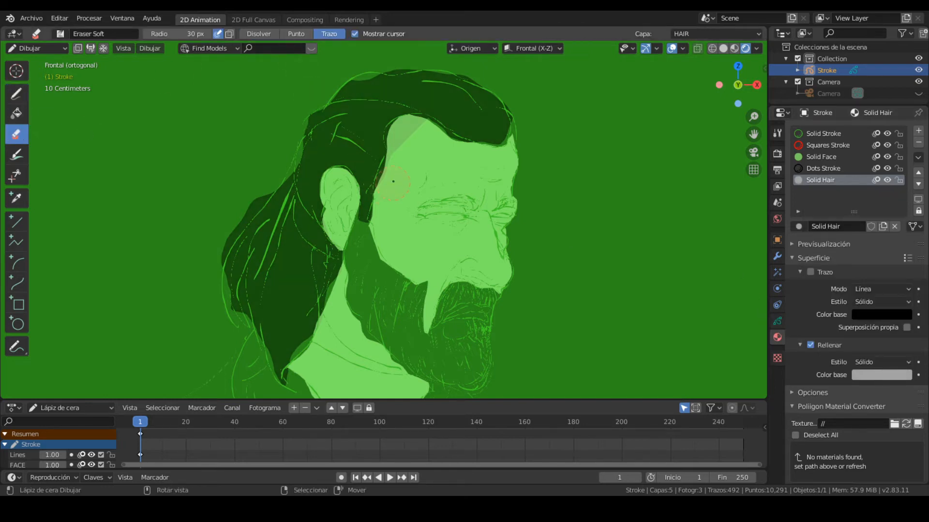
drag(412, 128, 400, 169)
click(777, 322)
click(898, 180)
click(899, 168)
mouse_move(402, 127)
mouse_down()
mouse_move(409, 139)
mouse_move(431, 138)
mouse_up()
click(410, 143)
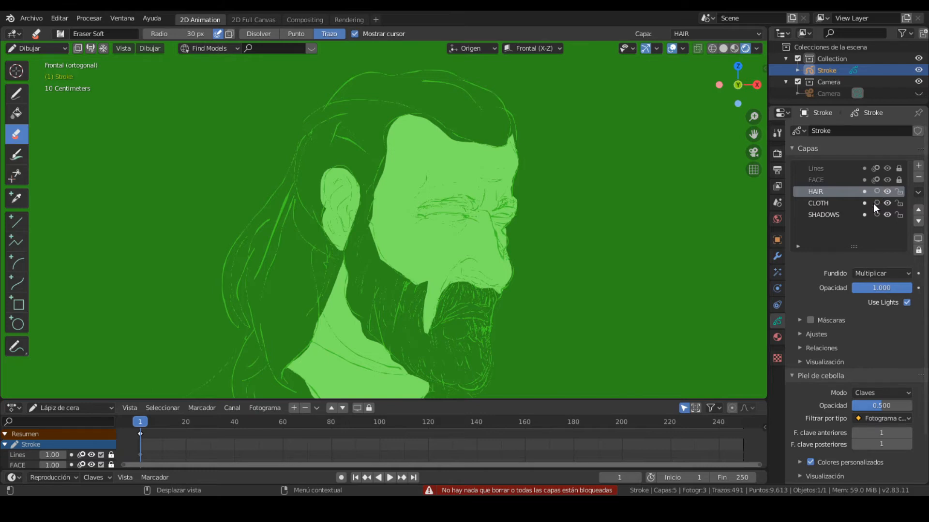
- Set the Solid Hair material's fill base colour to the green sampled from the background
click(778, 336)
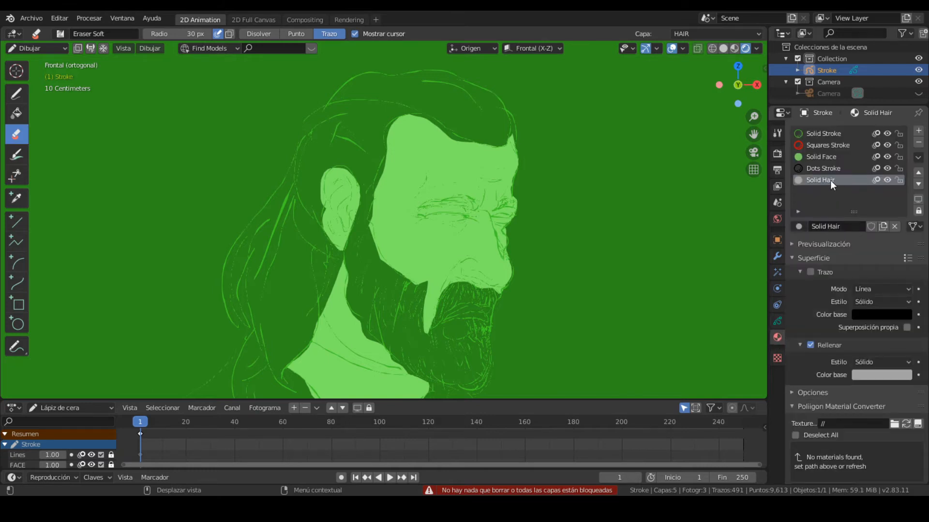
click(864, 375)
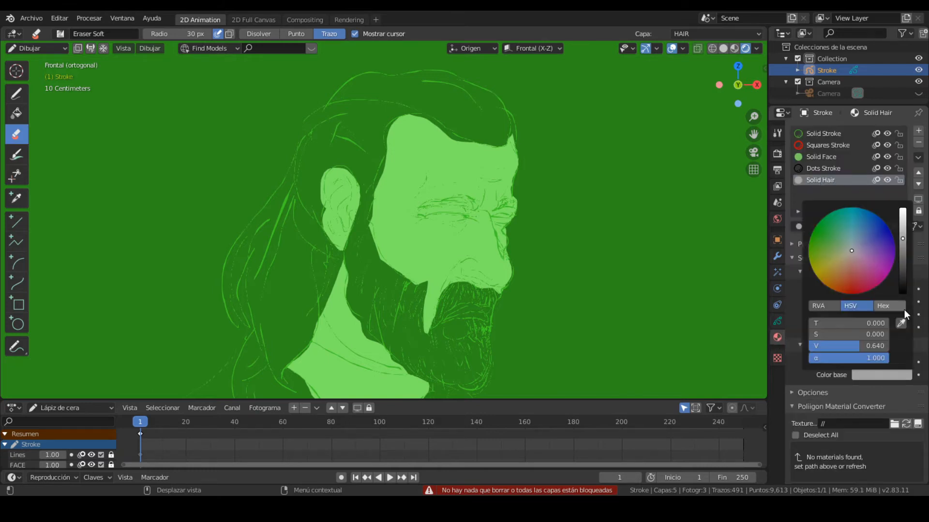
click(901, 323)
click(385, 158)
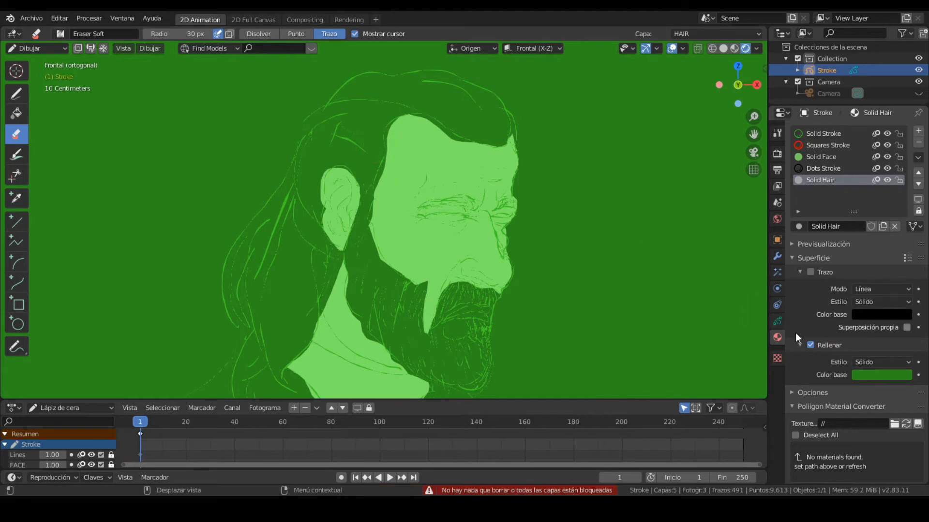
- Draw a Solid Hair fill shape over the top of the head and the long back hair on the HAIR layer
click(777, 320)
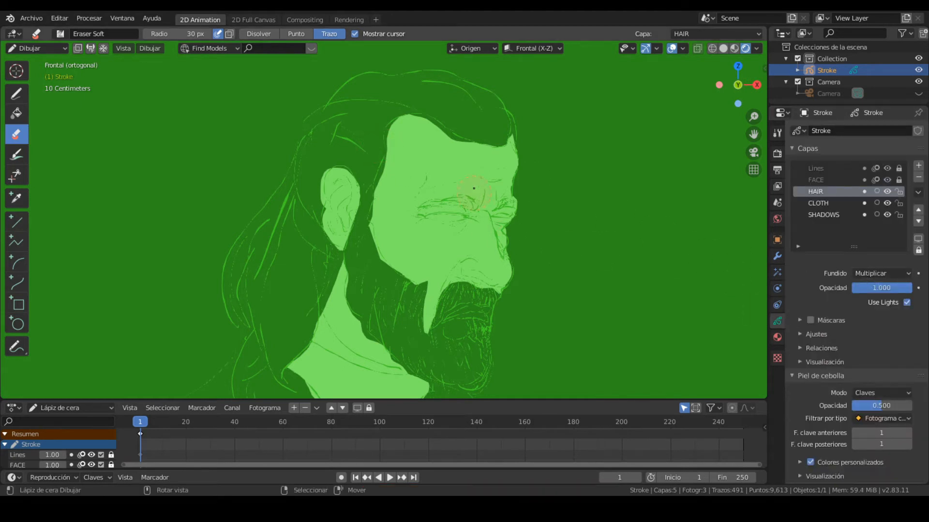
click(15, 94)
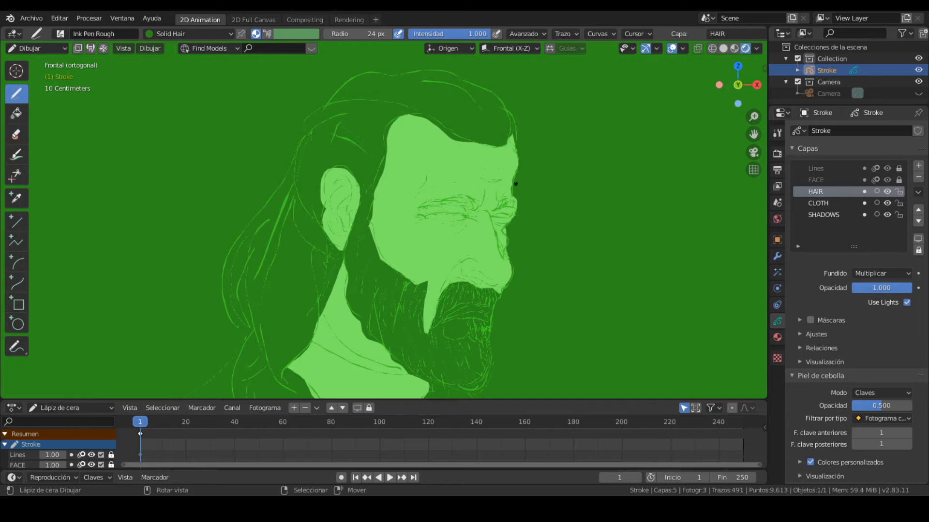
scroll(519, 200, down, 2)
scroll(519, 200, up, 3)
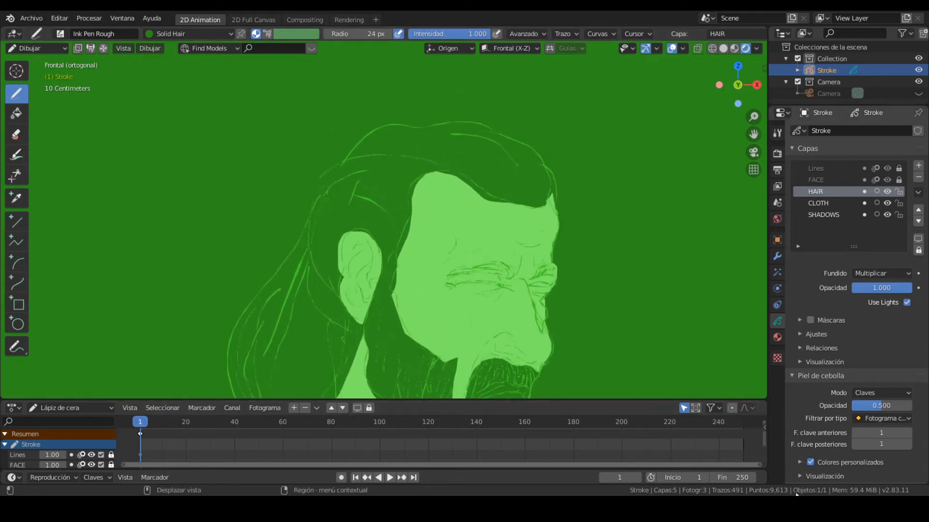
ctrl+alt+drag(521, 189, 521, 201)
mouse_move(521, 193)
alt+shift+mouse_down()
mouse_move(428, 91)
mouse_move(454, 165)
mouse_move(477, 145)
mouse_move(392, 133)
mouse_move(427, 100)
mouse_move(368, 100)
mouse_move(283, 130)
mouse_move(269, 170)
mouse_move(209, 252)
mouse_move(196, 309)
mouse_move(229, 368)
mouse_move(271, 390)
mouse_move(348, 205)
alt+shift+mouse_up()
mouse_move(298, 311)
mouse_down()
mouse_move(310, 278)
mouse_move(294, 242)
mouse_move(300, 160)
mouse_move(368, 155)
mouse_move(329, 225)
mouse_move(358, 145)
mouse_move(373, 137)
mouse_up()
- Draw Solid Hair fill shapes over the sideburn, moustache and full beard, leaving the lips and the patch below them open
shift+middle_drag(436, 178, 437, 88)
ctrl+middle_drag(408, 175, 325, 121)
mouse_move(336, 123)
mouse_down()
mouse_move(320, 118)
mouse_move(351, 175)
mouse_move(393, 204)
mouse_move(397, 242)
mouse_move(433, 203)
mouse_move(475, 215)
mouse_move(479, 232)
mouse_up()
mouse_move(463, 231)
mouse_down()
mouse_move(415, 242)
mouse_move(376, 295)
mouse_move(338, 278)
mouse_move(296, 183)
mouse_move(308, 131)
mouse_up()
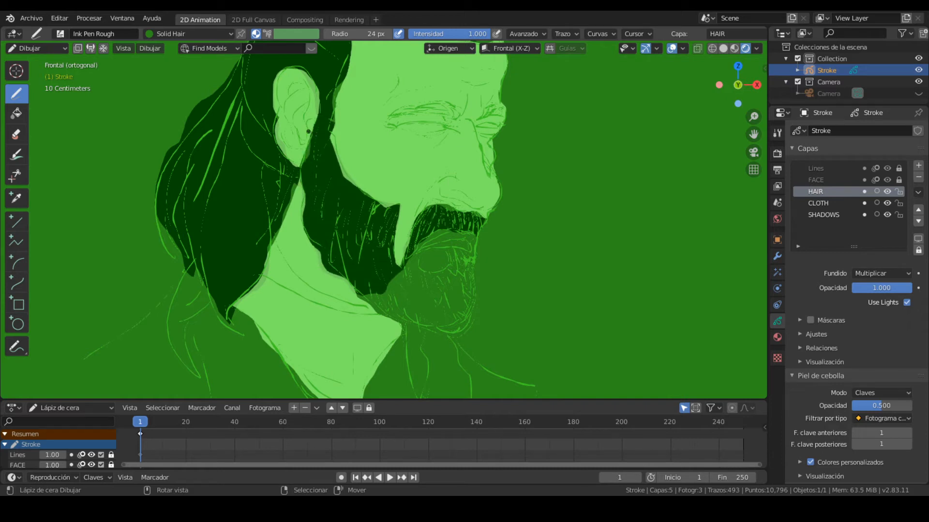
scroll(464, 236, up, 2)
mouse_move(383, 197)
mouse_down()
mouse_move(374, 213)
mouse_move(410, 220)
mouse_move(415, 191)
mouse_move(444, 216)
mouse_move(453, 180)
mouse_move(445, 278)
mouse_move(387, 283)
mouse_move(348, 237)
mouse_move(314, 250)
mouse_up()
- Draw a Solid Hair fill shape over the loose tip of hair behind the neck
scroll(472, 187, down, 3)
mouse_move(444, 168)
alt+shift+mouse_down()
mouse_move(539, 191)
mouse_move(433, 213)
alt+shift+mouse_up()
mouse_move(371, 255)
mouse_down()
mouse_move(339, 275)
mouse_move(358, 328)
mouse_move(335, 291)
mouse_move(344, 215)
mouse_move(321, 172)
mouse_up()
scroll(366, 240, down, 3)
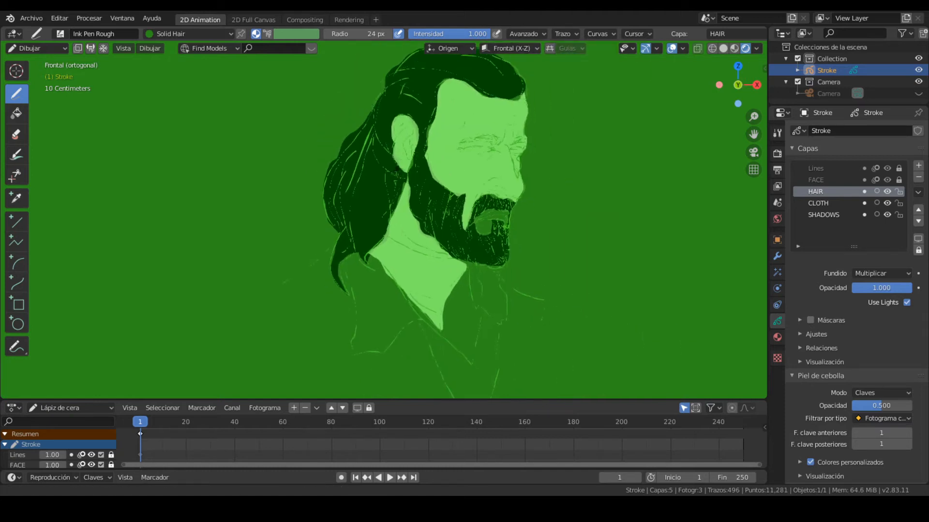
- Fill both eyebrows with Solid Hair shapes on the HAIR layer
mouse_move(365, 241)
ctrl+alt+mouse_down()
mouse_move(400, 193)
mouse_move(446, 170)
mouse_move(393, 184)
ctrl+alt+mouse_up()
ctrl+alt+drag(393, 184, 417, 193)
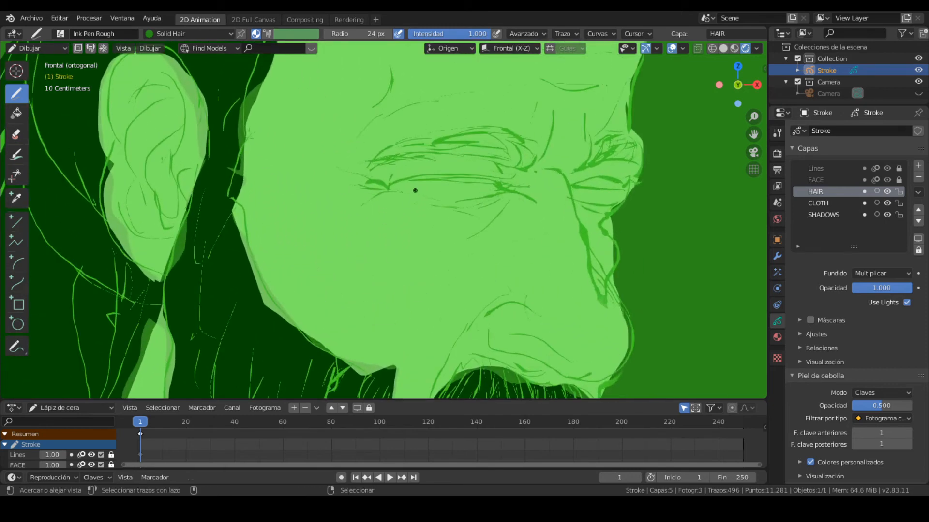
mouse_move(391, 160)
mouse_down()
mouse_move(533, 156)
mouse_move(528, 144)
mouse_move(472, 127)
mouse_move(378, 157)
mouse_up()
mouse_move(553, 156)
ctrl+middle_down()
mouse_move(531, 173)
mouse_move(407, 193)
mouse_move(407, 185)
ctrl+middle_up()
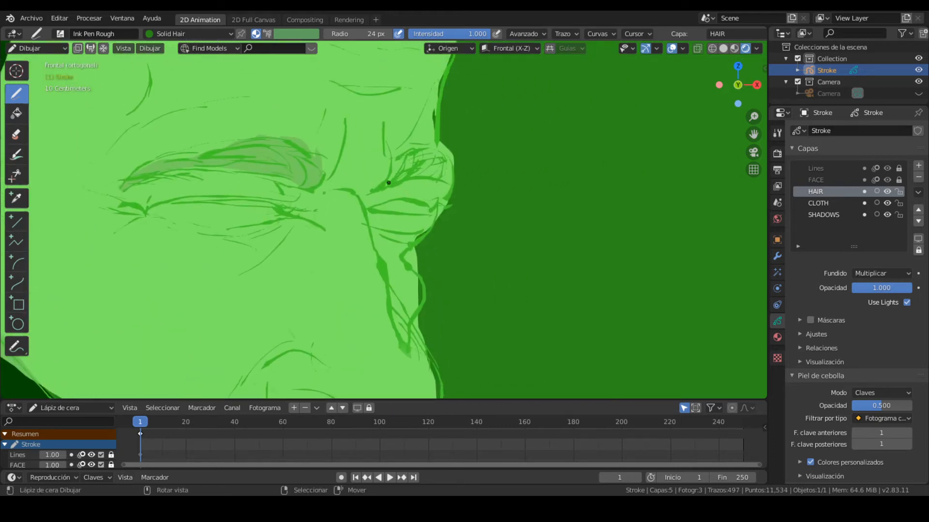
mouse_move(393, 156)
mouse_down()
mouse_move(406, 164)
mouse_move(431, 153)
mouse_move(455, 184)
mouse_move(397, 181)
mouse_up()
mouse_move(456, 169)
ctrl+middle_down()
mouse_move(458, 211)
mouse_move(516, 118)
ctrl+middle_up()
scroll(516, 118, down, 5)
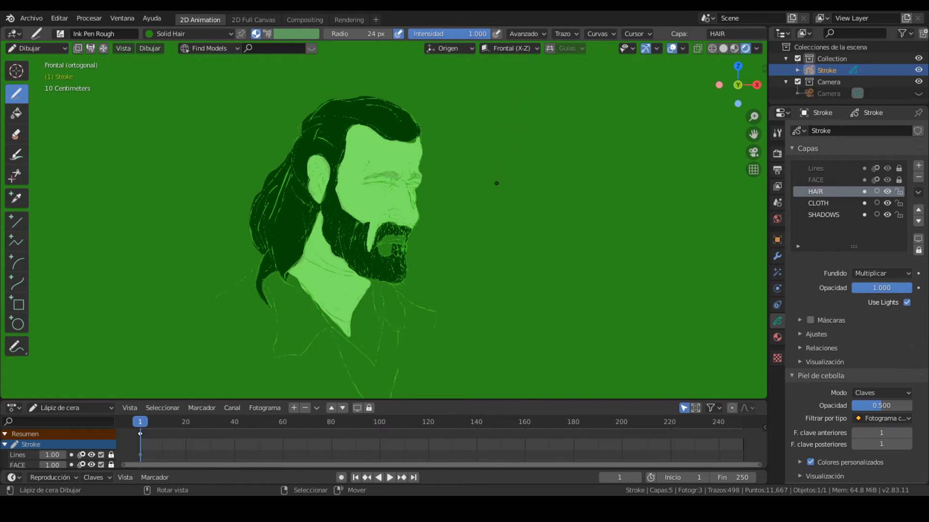
- Unlock the FACE layer and draw small Solid Face fills on it below the lower lip and around the mouth
mouse_move(494, 167)
ctrl+middle_down()
mouse_move(487, 197)
mouse_move(530, 90)
ctrl+middle_up()
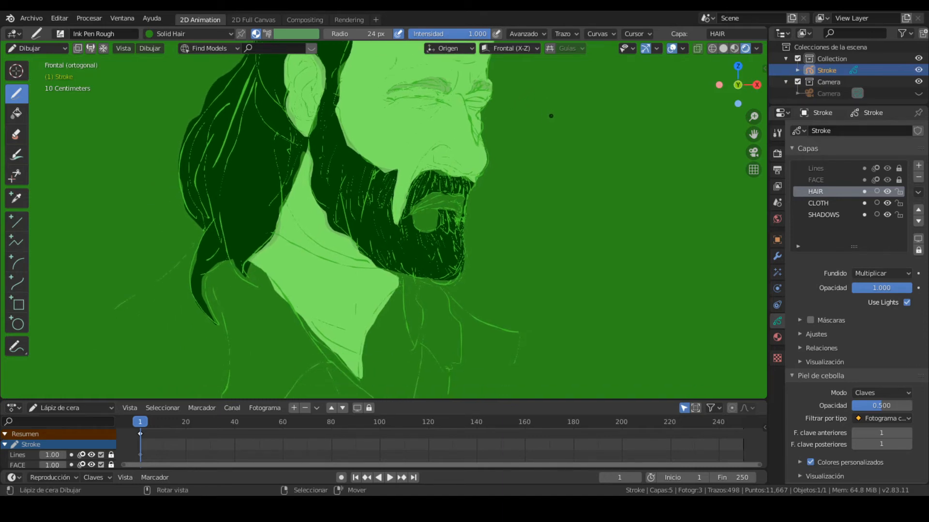
click(899, 180)
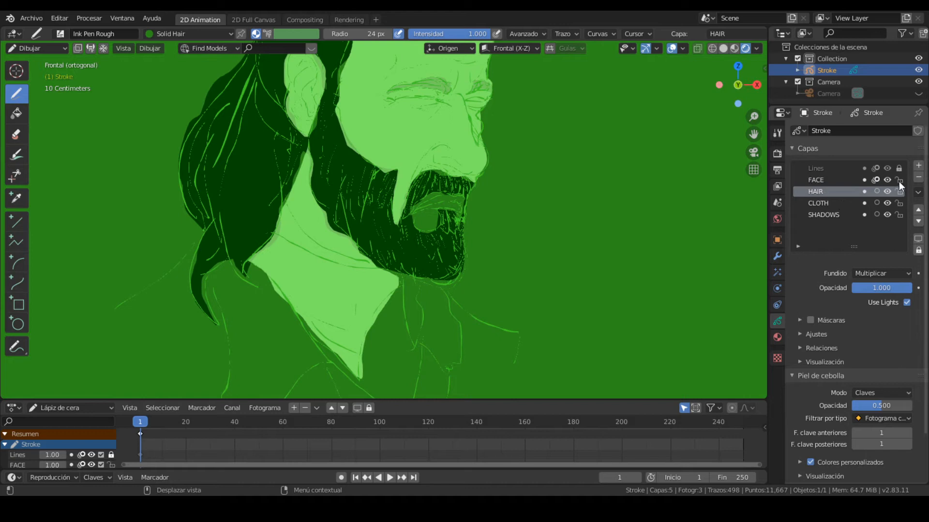
click(824, 179)
click(777, 337)
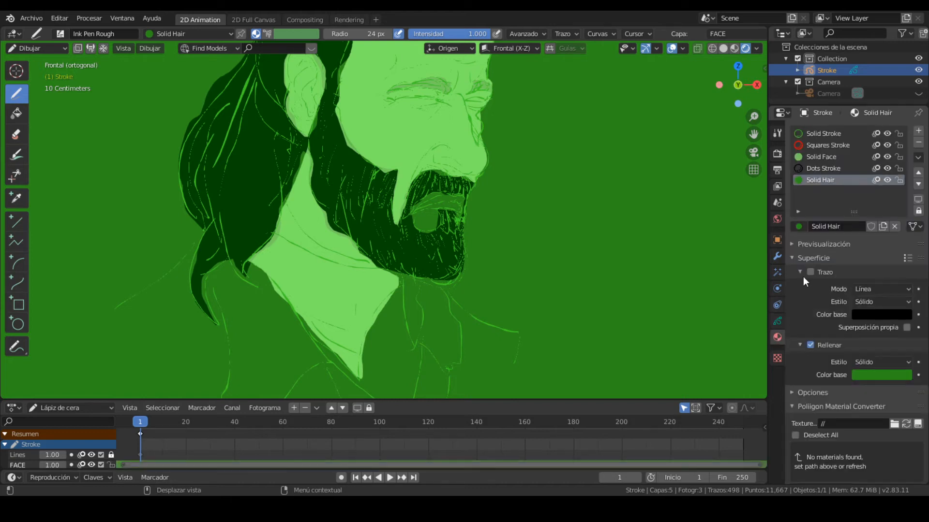
click(829, 157)
scroll(622, 208, up, 4)
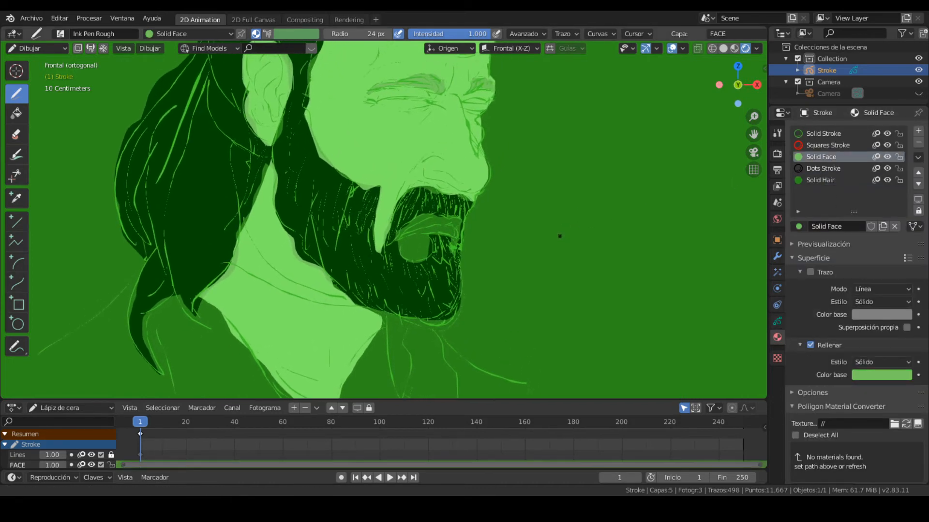
scroll(440, 243, up, 2)
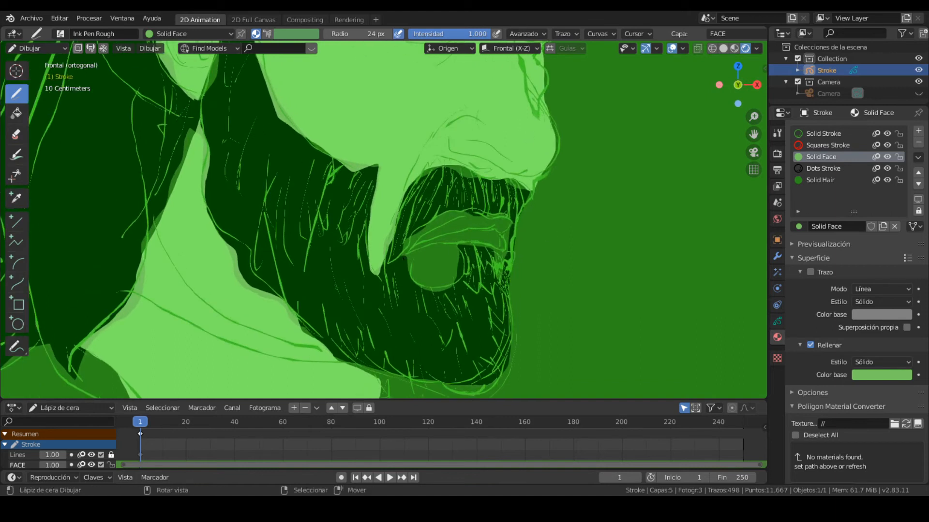
mouse_move(418, 252)
mouse_down()
mouse_move(447, 246)
mouse_move(459, 265)
mouse_move(436, 289)
mouse_move(402, 259)
mouse_up()
mouse_move(498, 257)
mouse_down()
mouse_move(503, 266)
mouse_move(501, 251)
mouse_up()
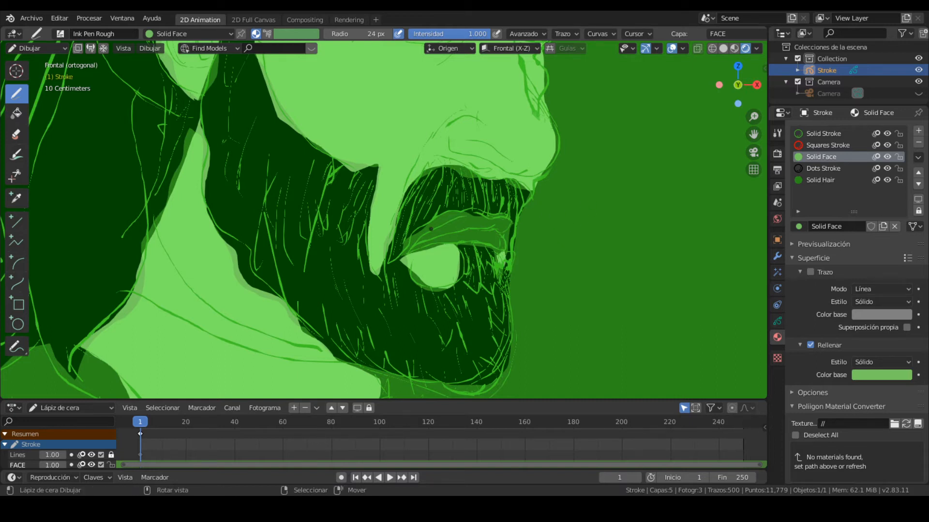
mouse_move(414, 235)
mouse_down()
mouse_move(401, 247)
mouse_move(407, 255)
mouse_up()
mouse_move(510, 229)
mouse_down()
mouse_move(504, 246)
mouse_move(507, 231)
mouse_move(553, 237)
mouse_move(546, 222)
mouse_up()
- Lock the FACE and HAIR layers and make CLOTH the active layer
ctrl+alt+drag(563, 177, 477, 236)
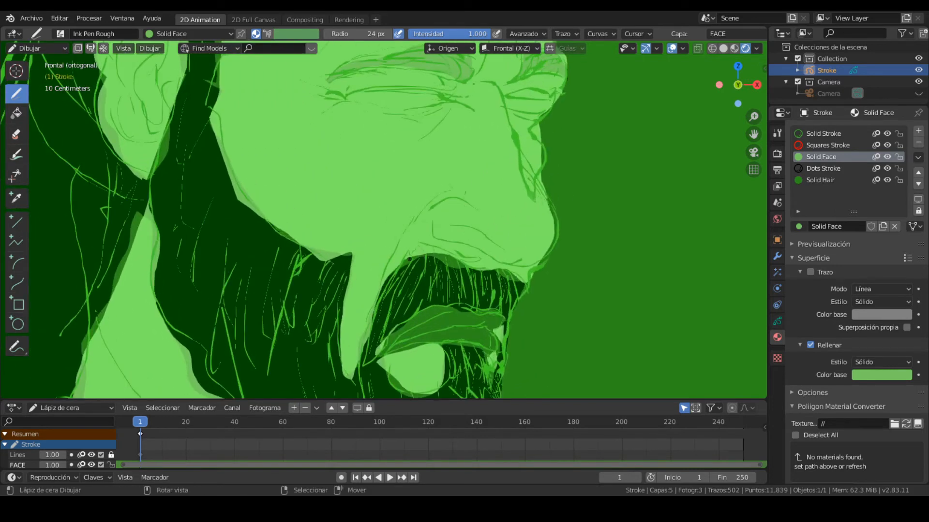
ctrl+alt+drag(603, 181, 570, 237)
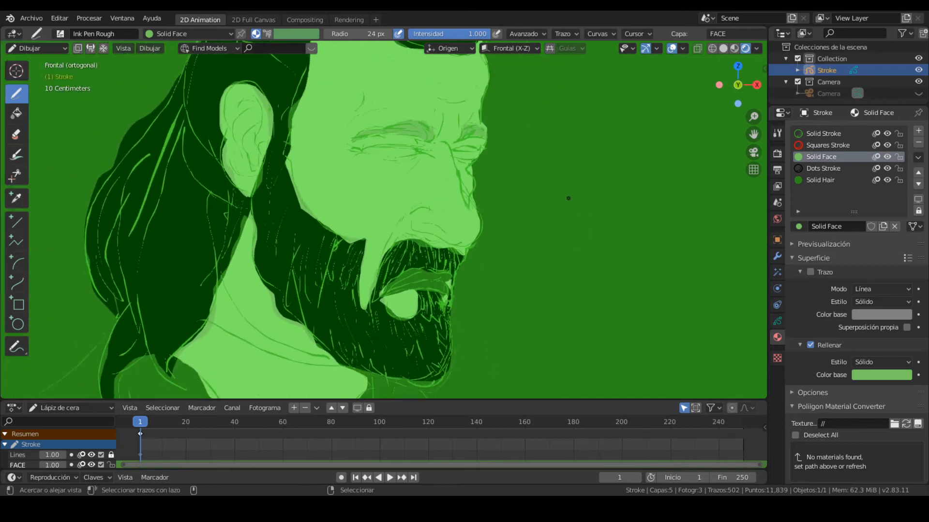
ctrl+alt+drag(567, 199, 582, 190)
ctrl+middle_drag(581, 189, 569, 182)
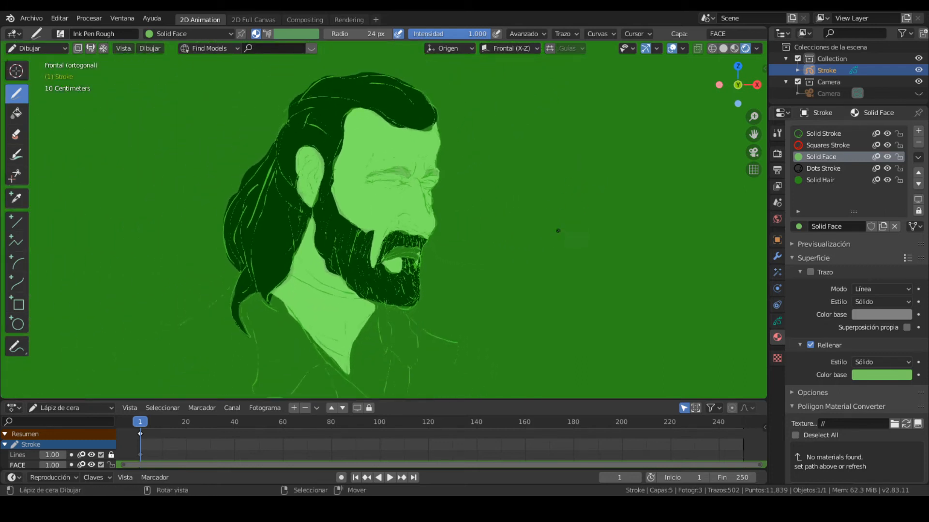
ctrl+middle_drag(491, 234, 546, 163)
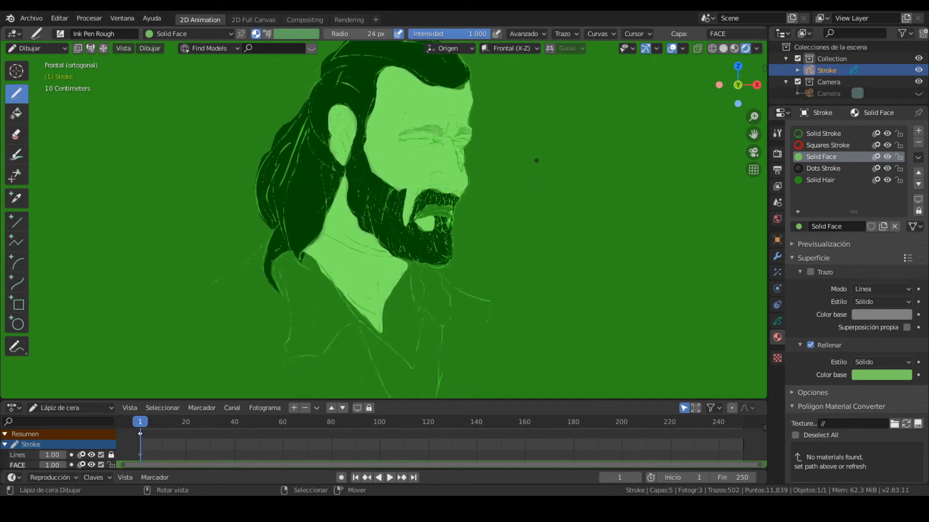
click(824, 181)
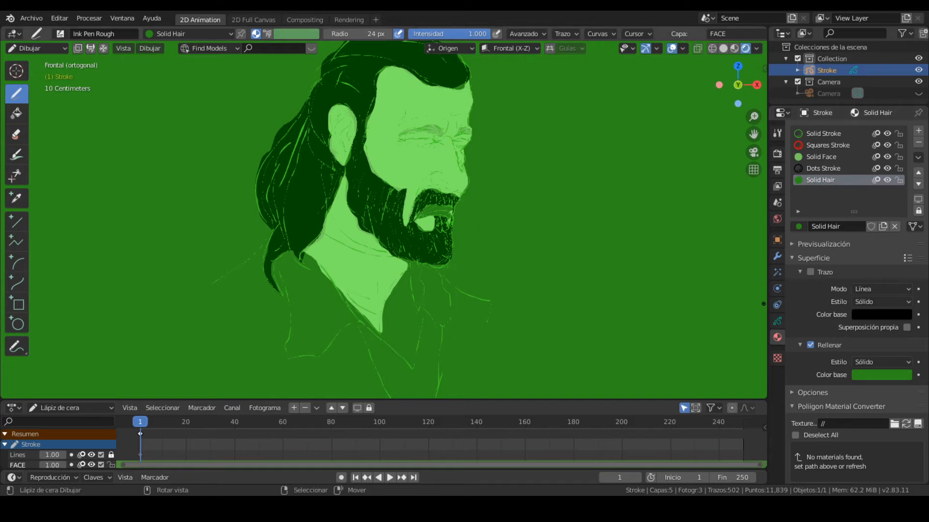
click(777, 320)
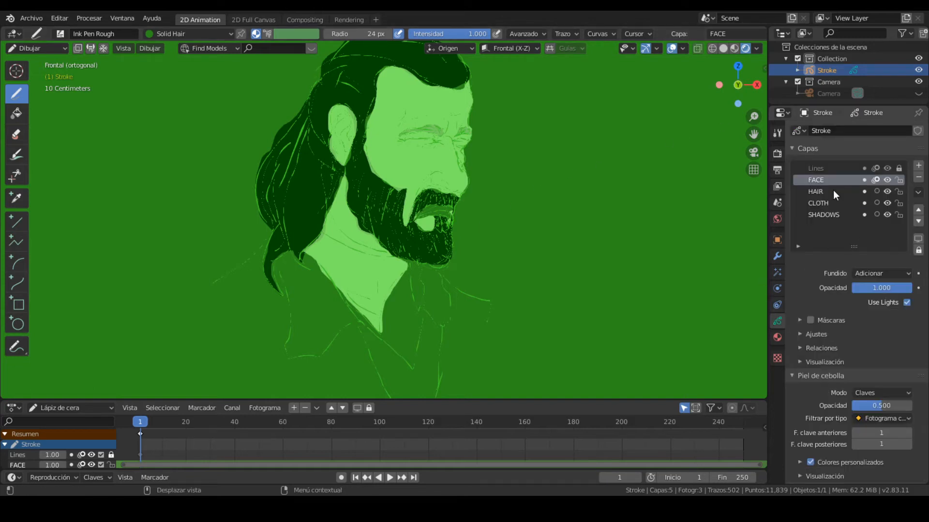
click(899, 180)
click(899, 192)
click(826, 203)
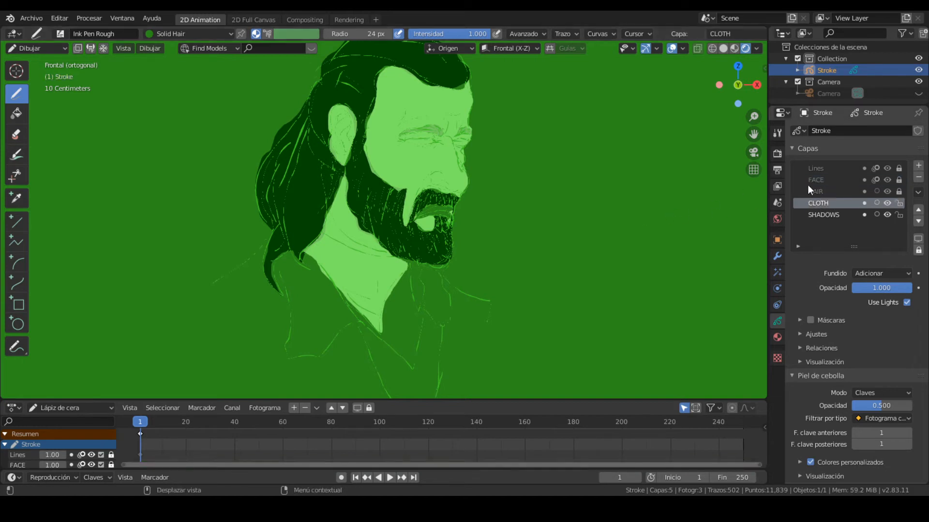
- Add a new material slot with a new material named Solid Cloth
click(777, 337)
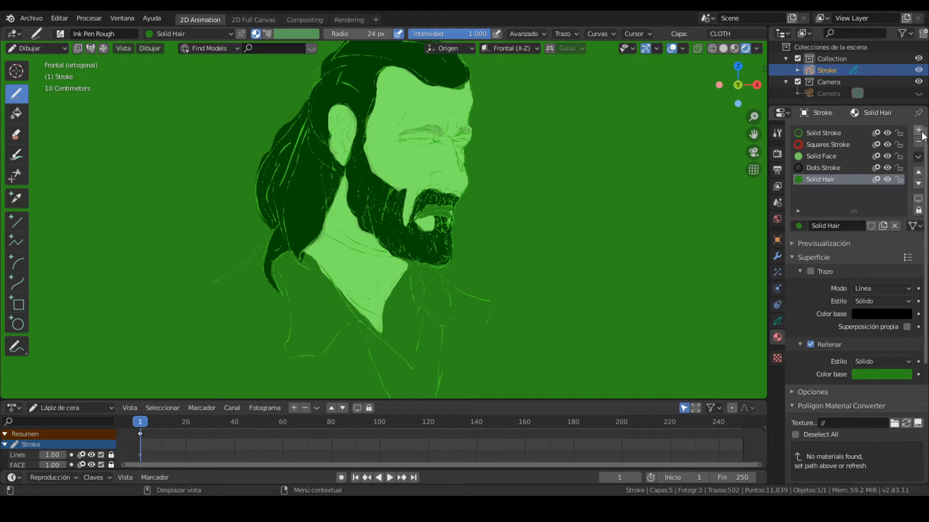
click(919, 131)
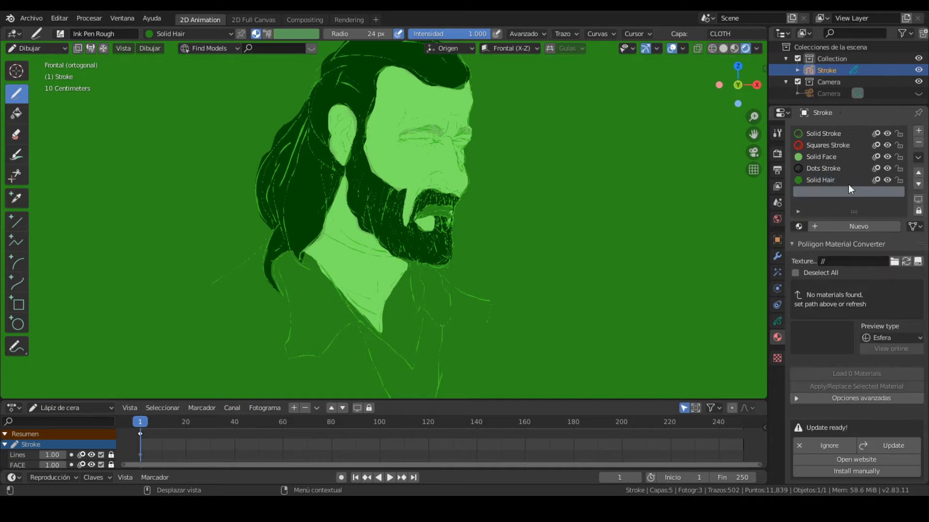
click(854, 228)
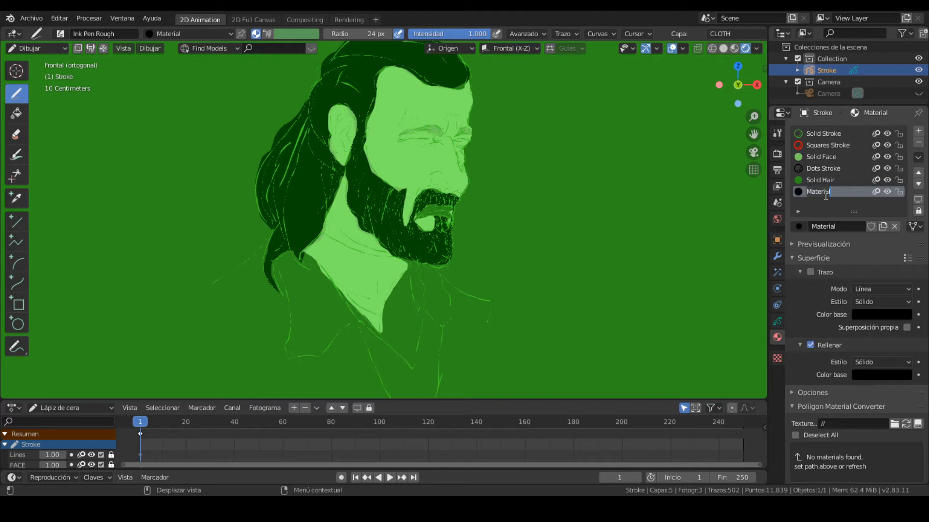
text(Solid Cloth)
key(Return)
- Sample the background green as the Solid Cloth fill base colour and darken it to a deep green
click(864, 378)
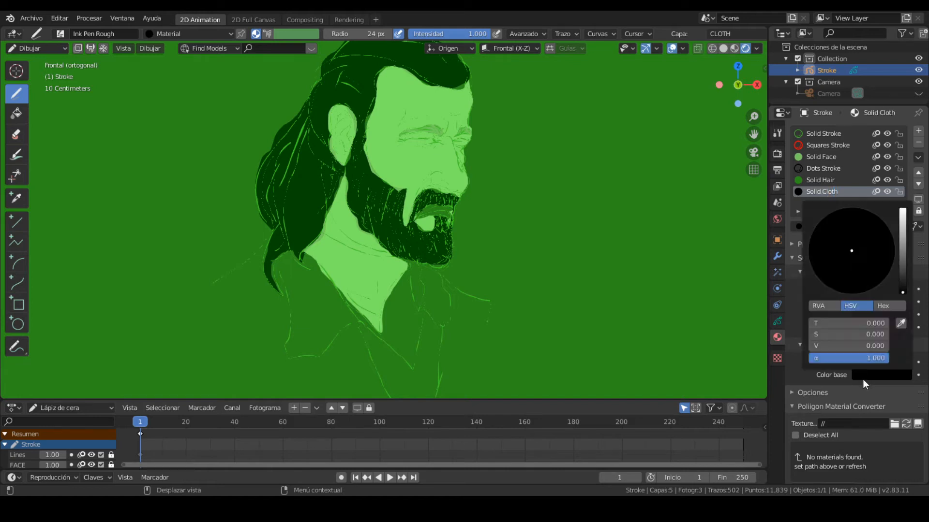
click(901, 303)
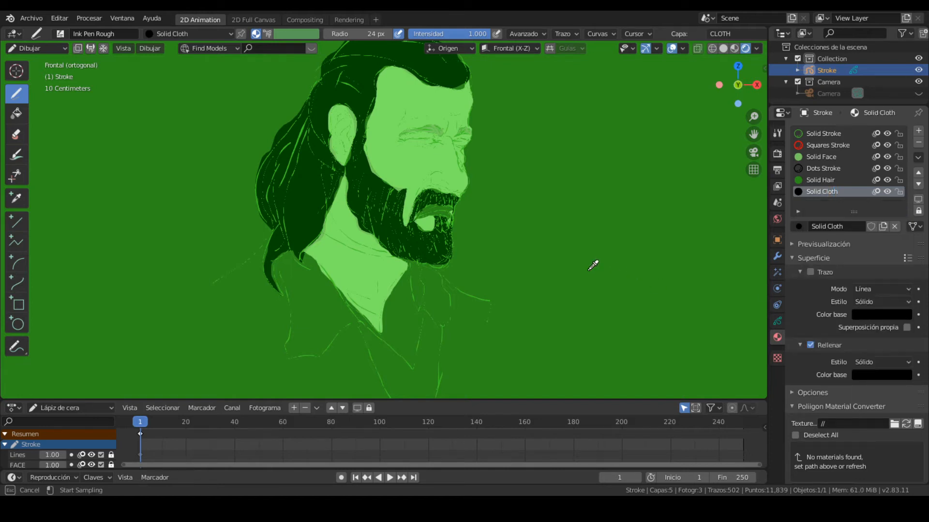
click(597, 271)
click(867, 374)
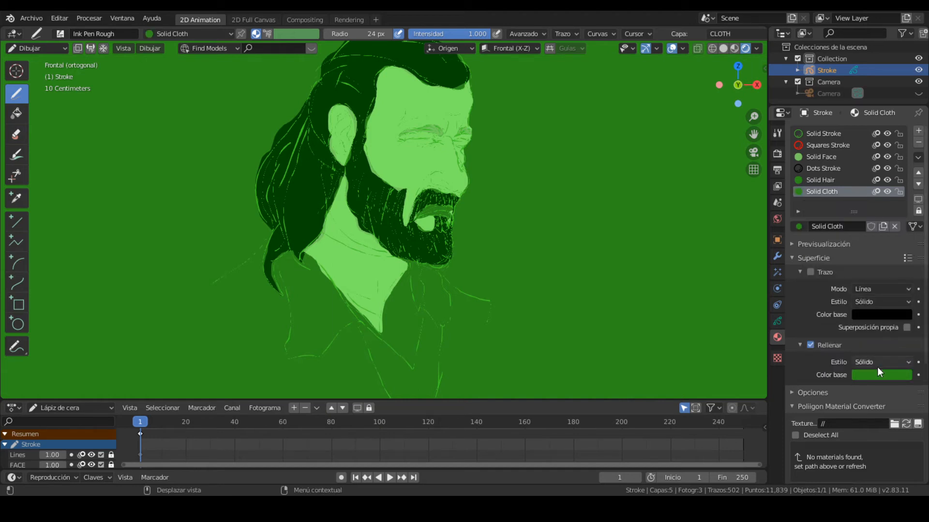
click(879, 369)
drag(905, 250, 902, 260)
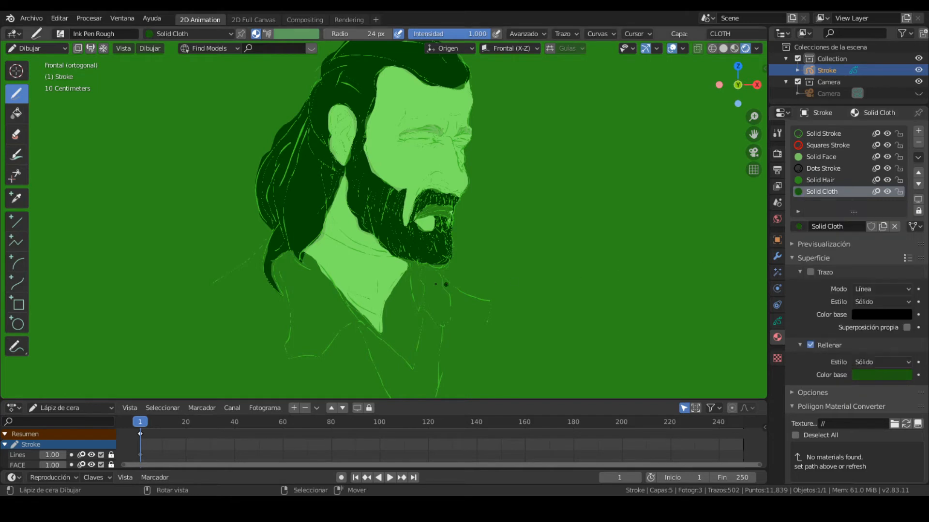
- Fill the coat's shoulders and lapels with Solid Cloth shapes, and brighten the material's fill base colour to a medium green
mouse_move(202, 290)
mouse_down()
mouse_move(251, 251)
mouse_move(271, 290)
mouse_move(275, 263)
mouse_move(312, 260)
mouse_move(353, 320)
mouse_move(285, 359)
mouse_up()
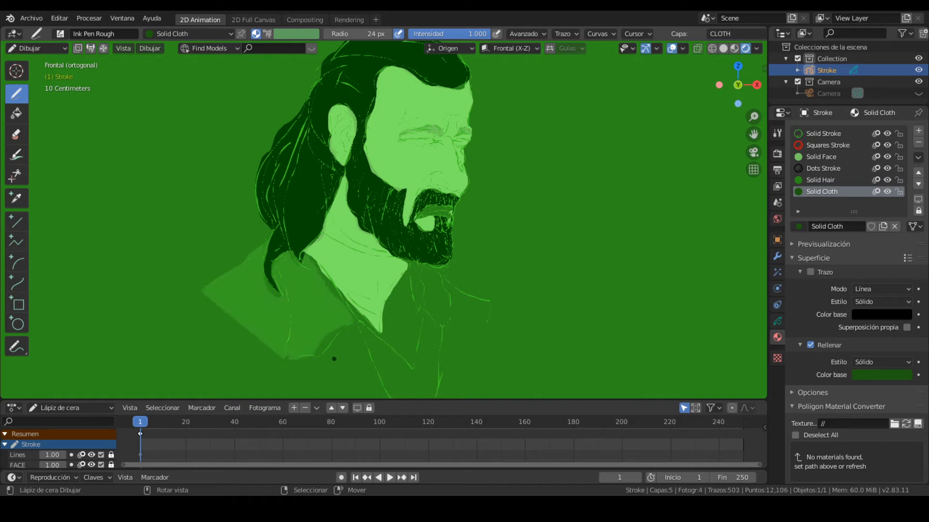
mouse_move(349, 323)
mouse_down()
mouse_move(367, 382)
mouse_move(396, 403)
mouse_up()
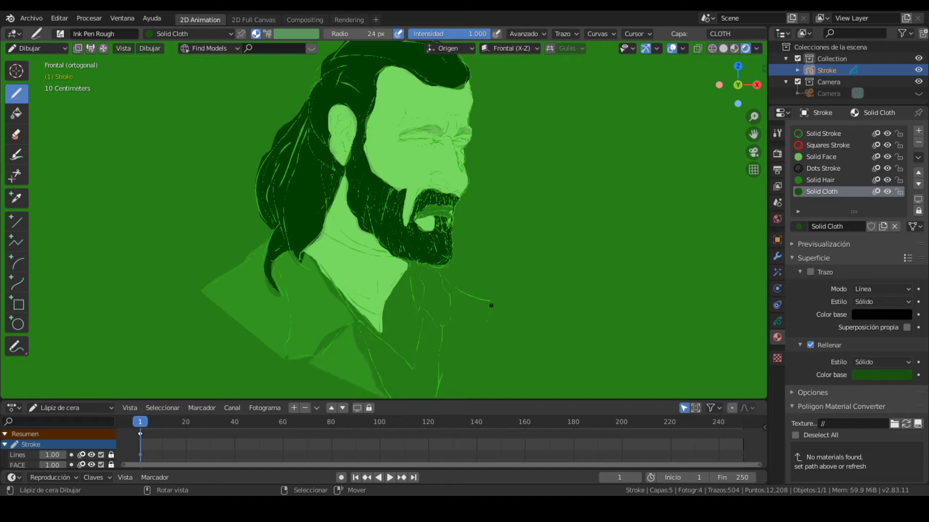
shift+middle_drag(486, 308, 497, 245)
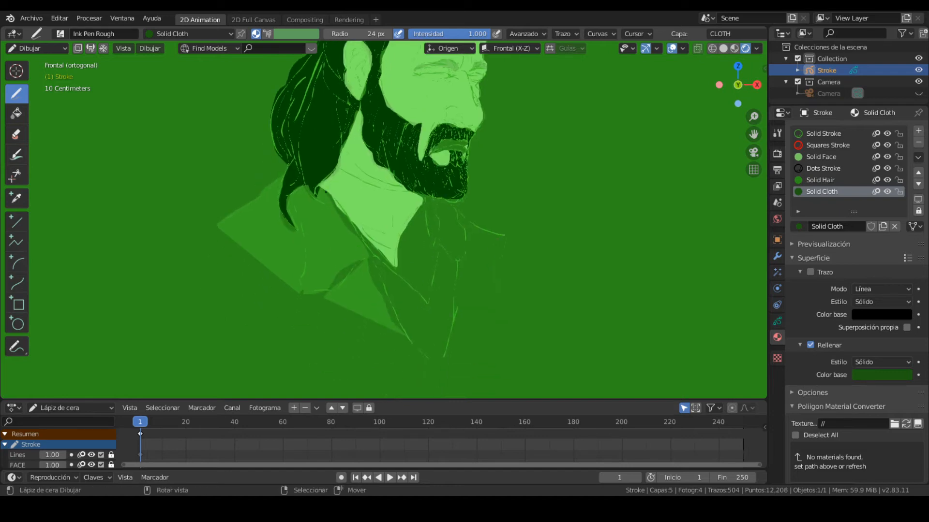
mouse_move(368, 254)
mouse_down()
mouse_move(342, 288)
mouse_move(385, 296)
mouse_up()
mouse_move(408, 341)
mouse_down()
mouse_move(424, 356)
mouse_move(455, 271)
mouse_move(439, 245)
mouse_move(438, 353)
mouse_move(429, 205)
mouse_move(464, 206)
mouse_move(507, 247)
mouse_up()
scroll(599, 247, down, 2)
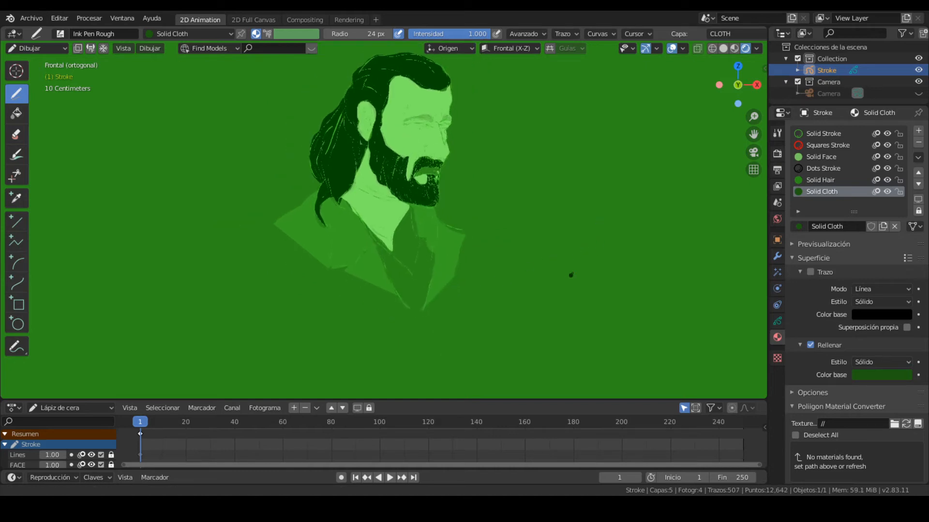
click(879, 375)
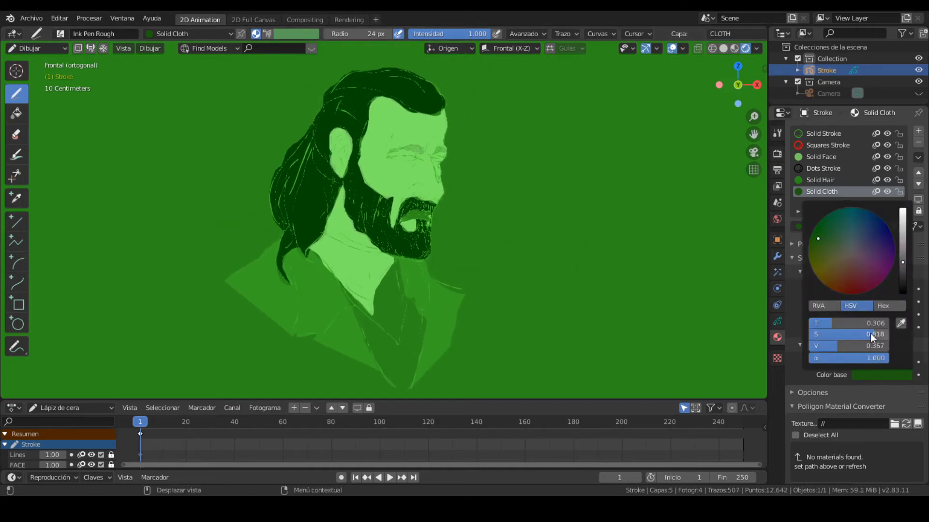
drag(904, 262, 923, 252)
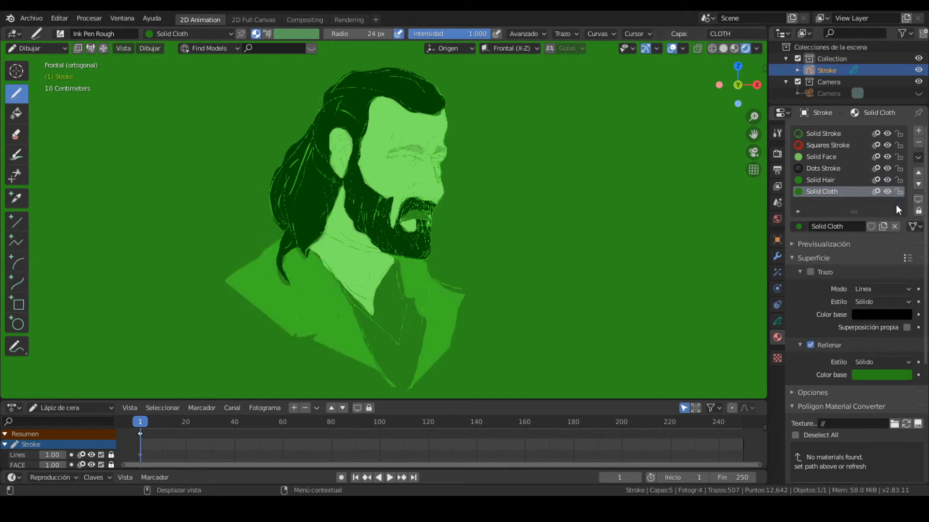
- Add a material slot with a new material named Solid Cloth2, with its stroke disabled and its fill enabled
click(919, 132)
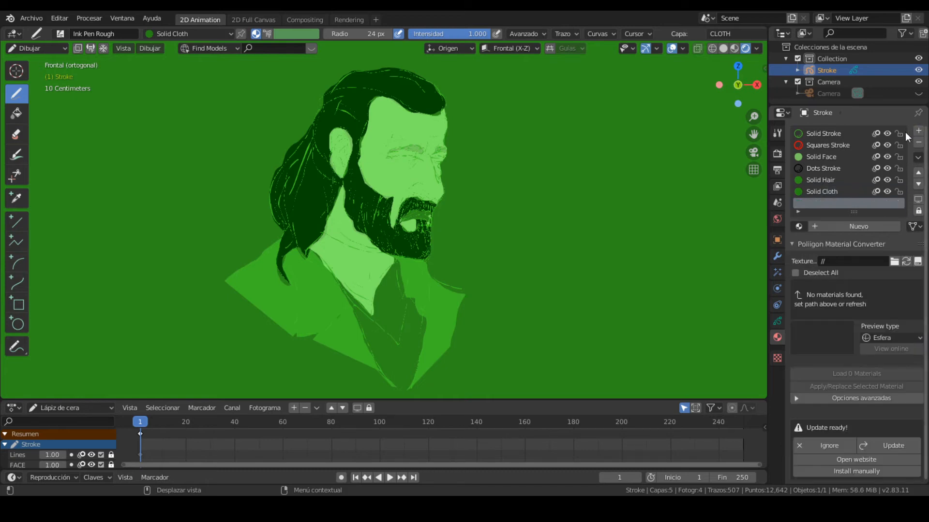
click(844, 226)
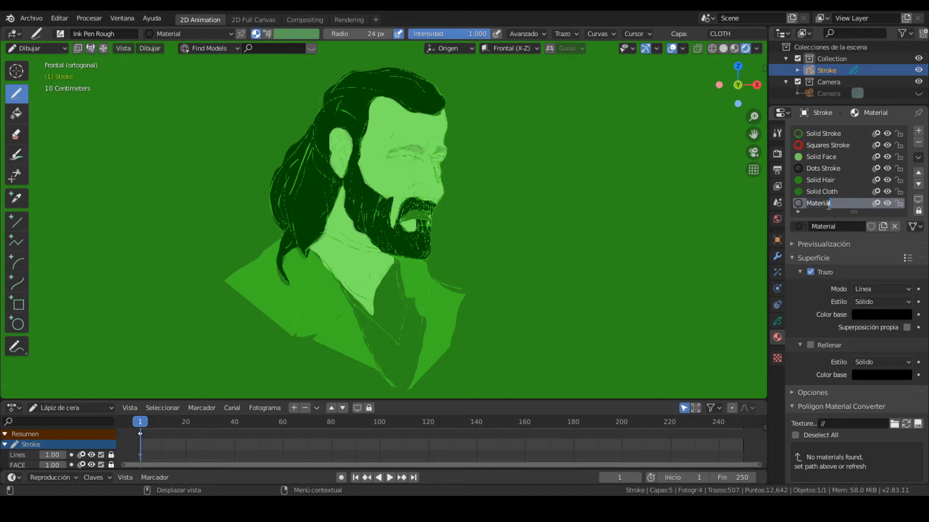
text(Solid)
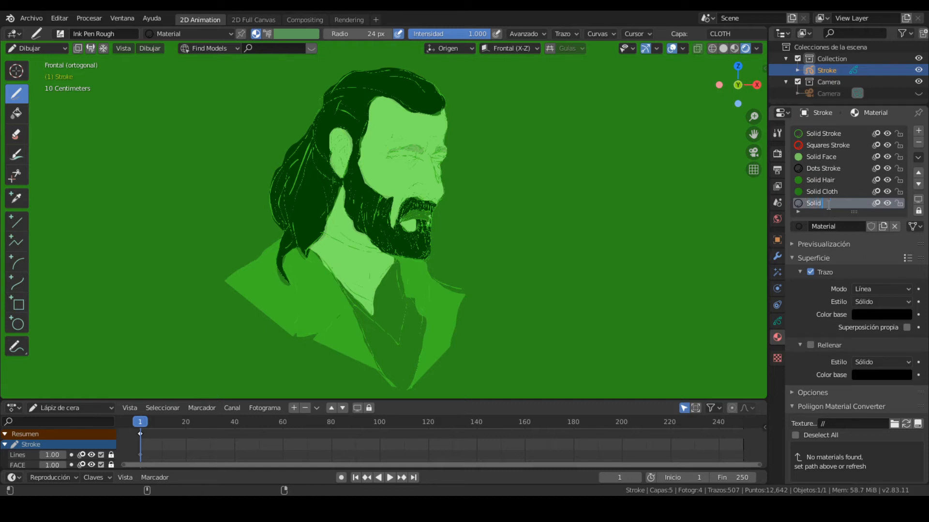
text( Cloth2)
key(Return)
click(809, 272)
click(869, 375)
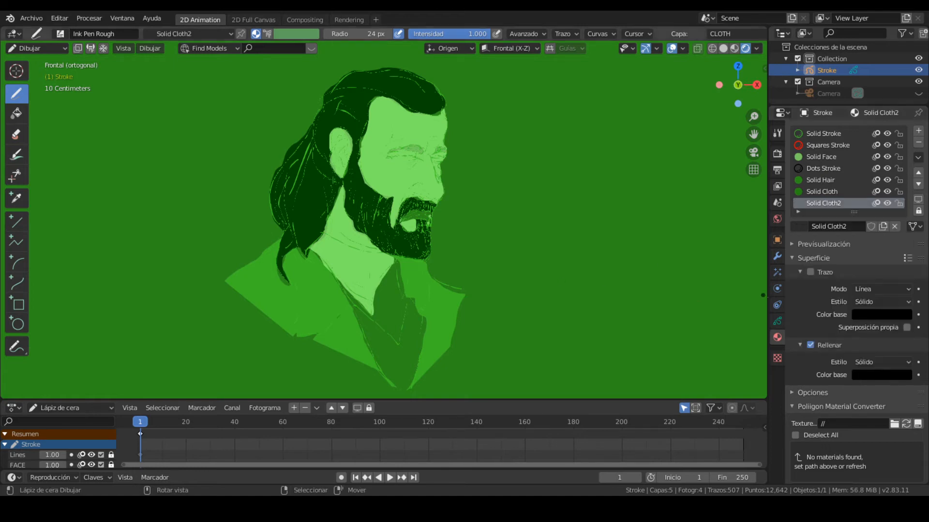
- Sample the coat's green as the Solid Cloth2 fill base colour and desaturate it to a soft bluish green
click(886, 375)
click(901, 324)
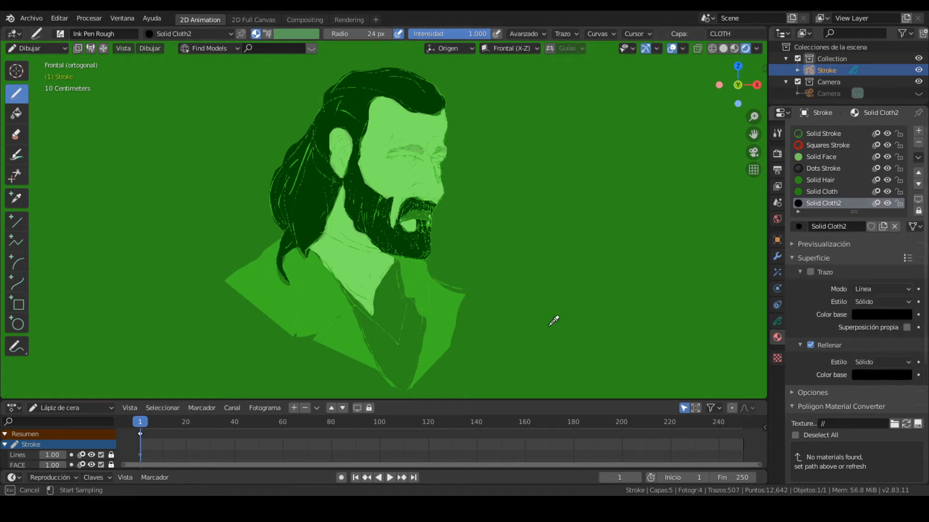
click(457, 307)
click(866, 375)
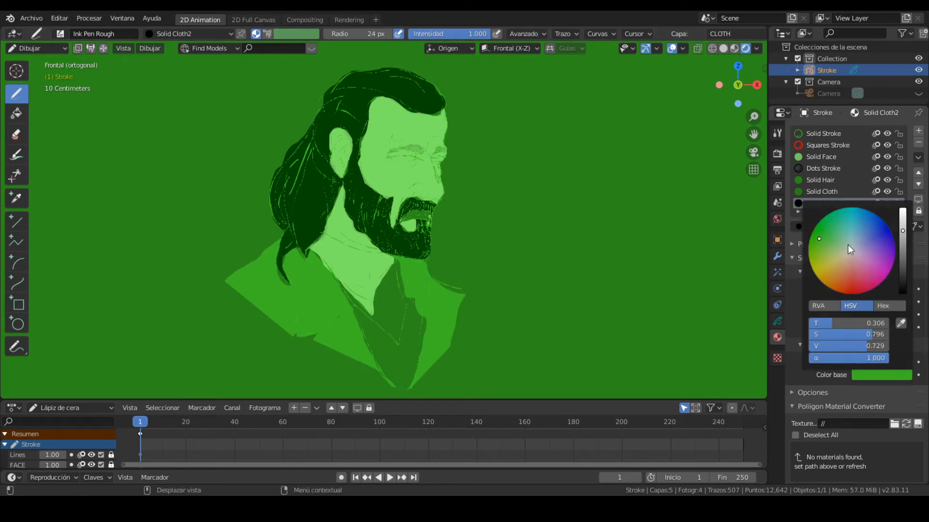
drag(855, 251, 835, 240)
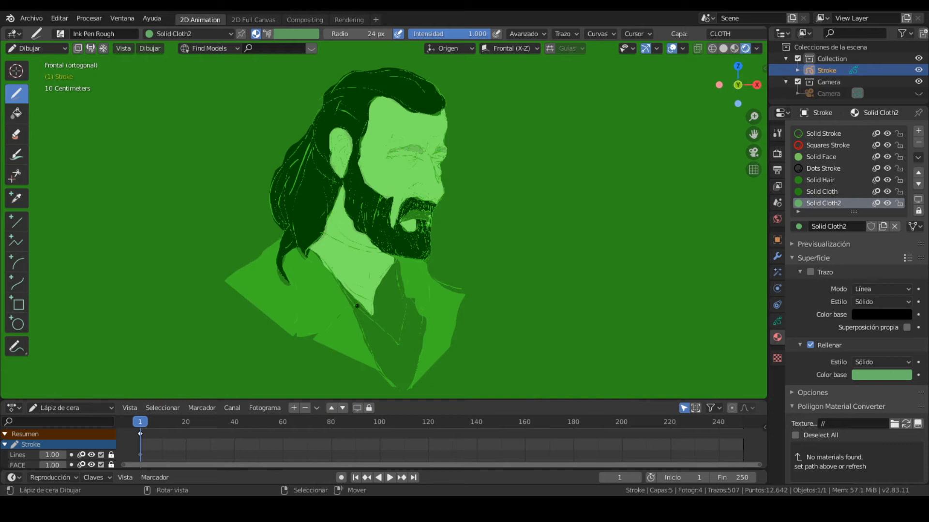
- Draw Solid Cloth2 fills over the shirt between the coat lapels and patch the gaps along the neck opening
mouse_move(347, 290)
mouse_down()
mouse_move(389, 382)
mouse_move(405, 394)
mouse_move(423, 348)
mouse_move(396, 259)
mouse_move(371, 304)
mouse_up()
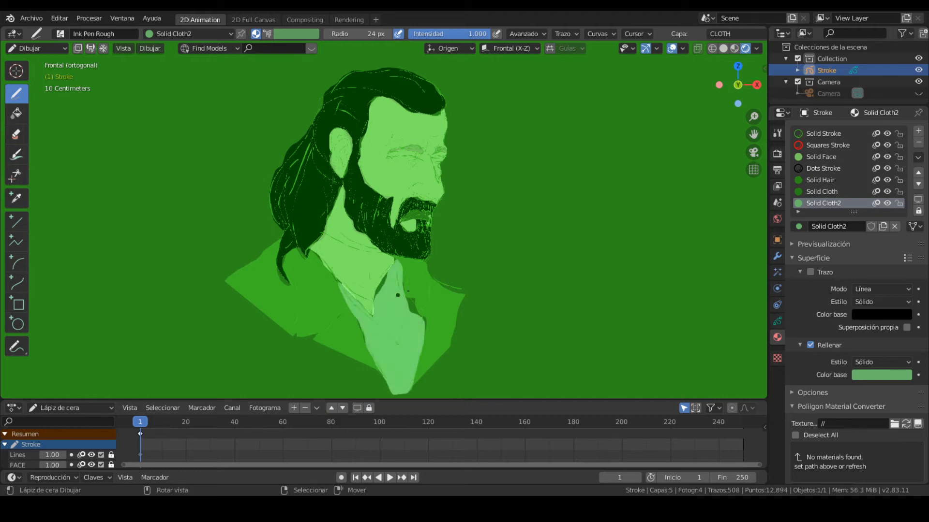
scroll(419, 316, up, 2)
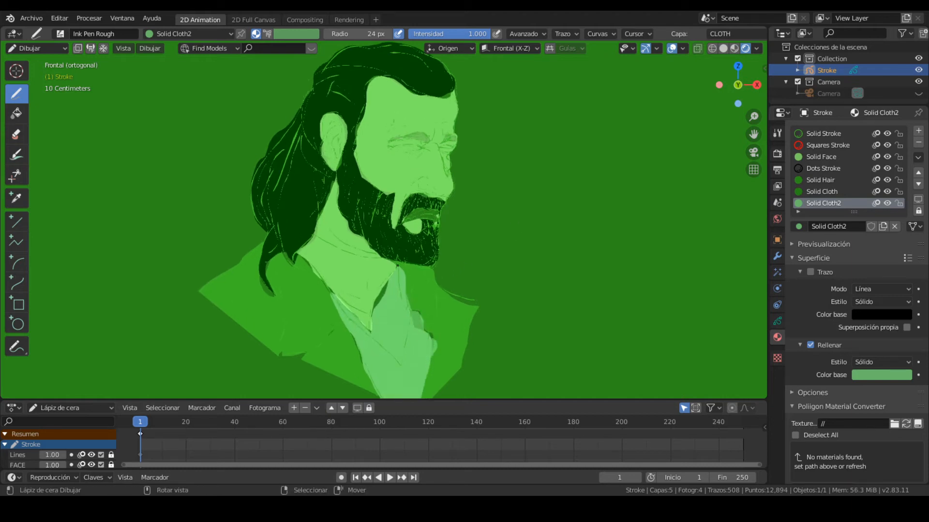
drag(388, 281, 371, 335)
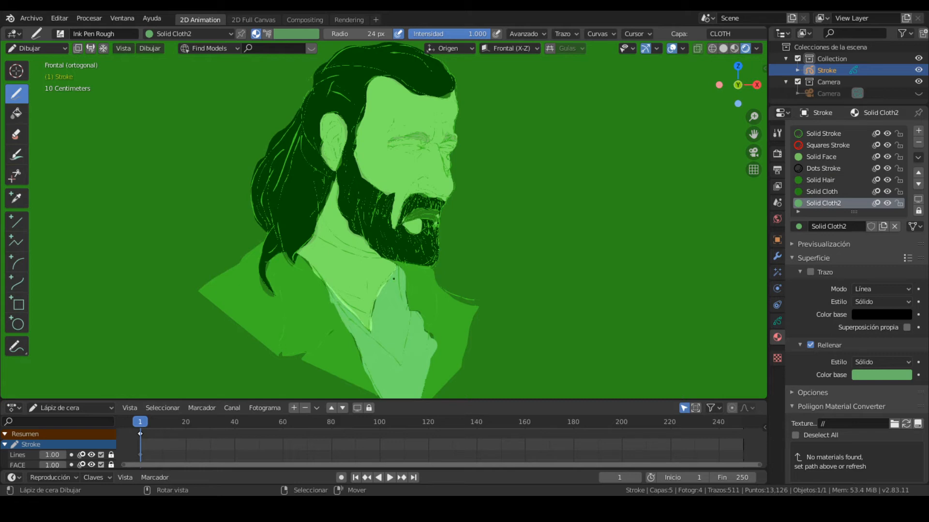
- Draw Solid Cloth2 fills over the upper lip and patch its inner edge and front end
ctrl+middle_drag(423, 375, 464, 296)
ctrl+alt+drag(447, 263, 488, 256)
ctrl+alt+drag(488, 256, 501, 227)
mouse_move(404, 271)
mouse_down()
mouse_move(449, 259)
mouse_move(430, 252)
mouse_move(407, 265)
mouse_up()
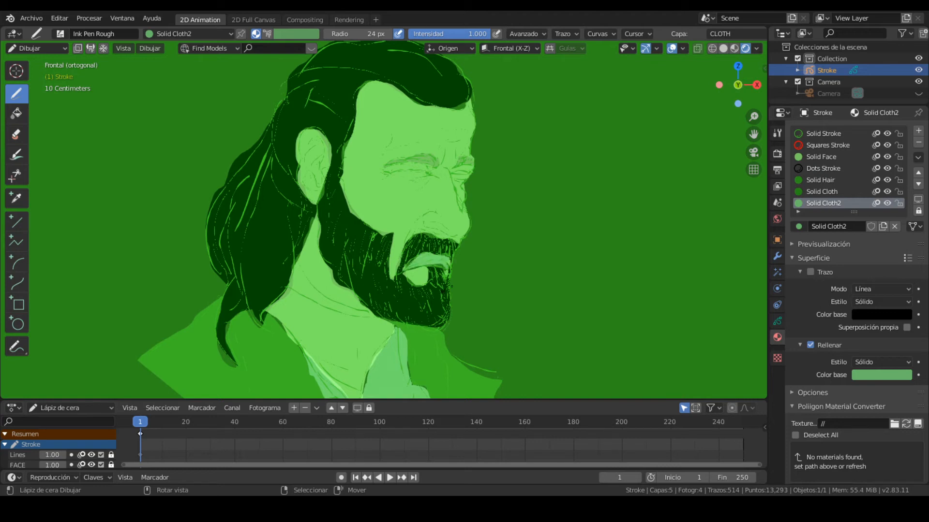
scroll(455, 266, up, 3)
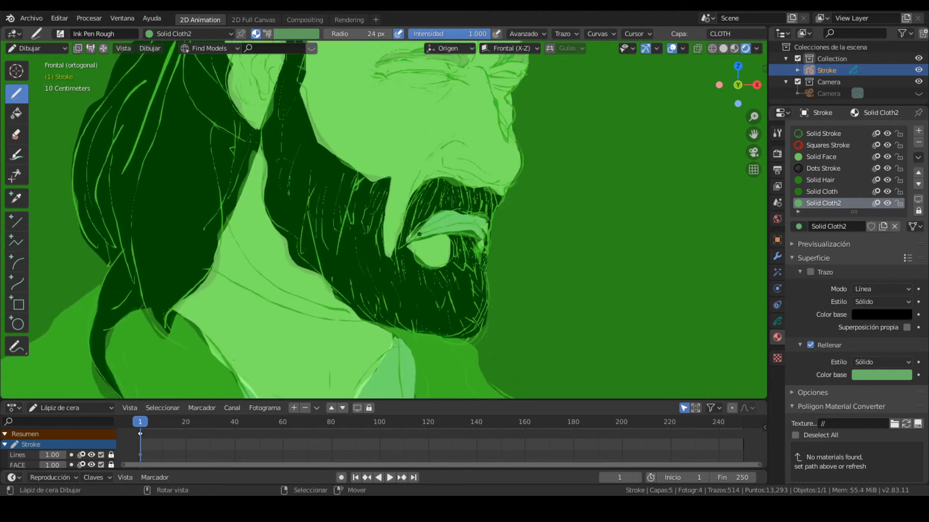
mouse_move(410, 240)
mouse_down()
mouse_move(416, 226)
mouse_move(414, 244)
mouse_move(483, 234)
mouse_move(487, 216)
mouse_move(462, 212)
mouse_move(421, 228)
mouse_up()
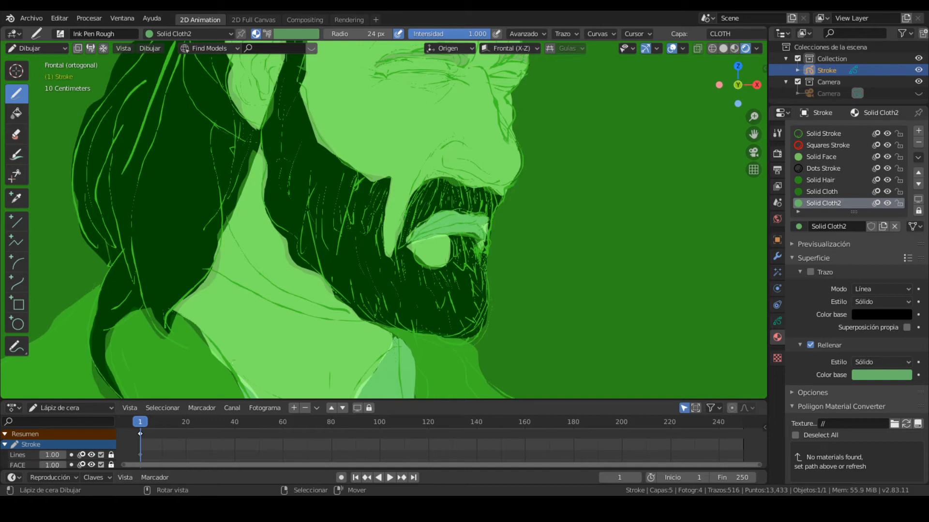
mouse_move(482, 238)
mouse_down()
mouse_move(470, 236)
mouse_move(476, 222)
mouse_up()
scroll(525, 201, down, 5)
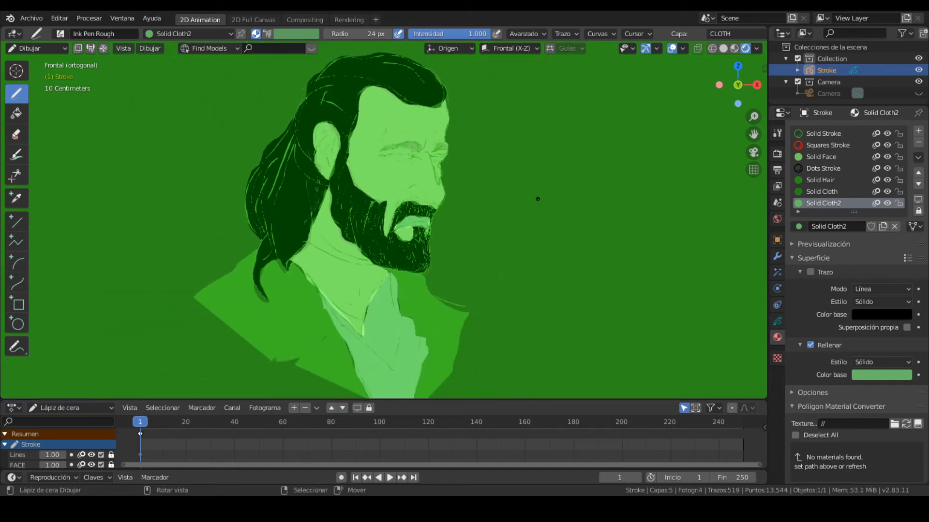
scroll(537, 199, down, 3)
scroll(537, 203, up, 5)
ctrl+middle_drag(539, 206, 538, 245)
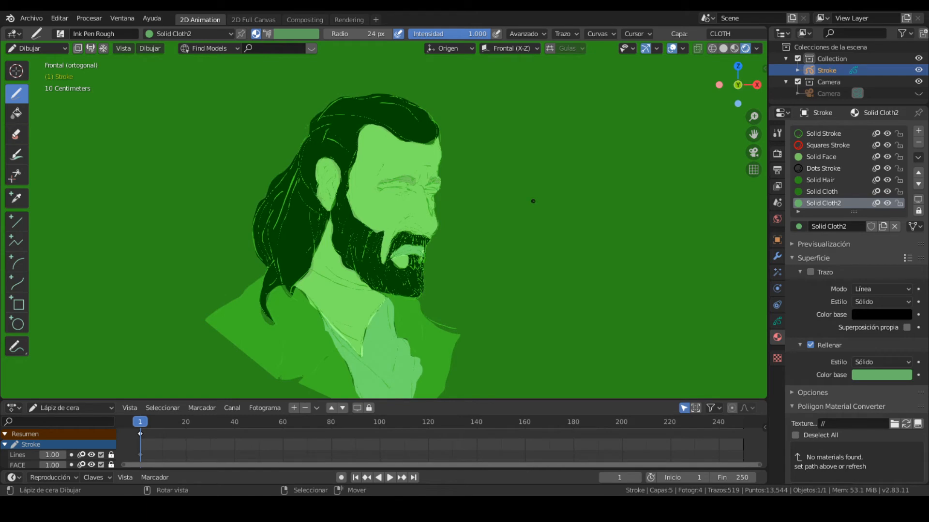
mouse_move(504, 213)
ctrl+middle_down()
mouse_move(483, 294)
mouse_move(520, 250)
mouse_move(548, 241)
ctrl+middle_up()
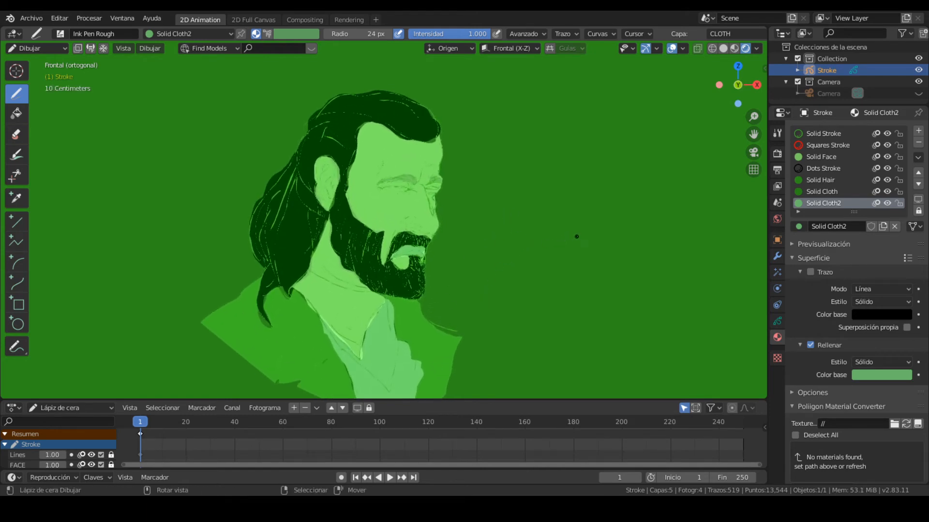
mouse_move(558, 270)
ctrl+middle_down()
mouse_move(551, 284)
mouse_move(522, 243)
ctrl+middle_up()
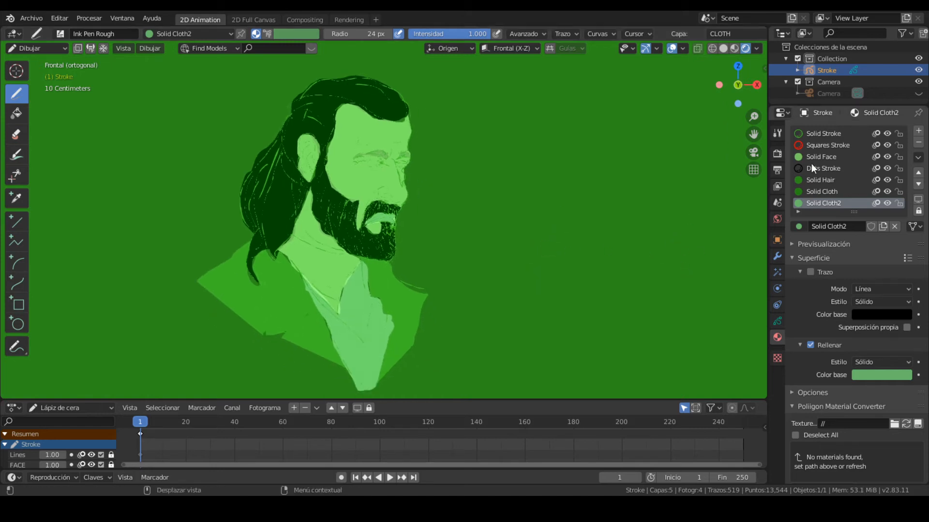
- Draw small Solid Cloth2 fills between the eyelids of both eyes, redoing the one on the far eye
scroll(431, 201, up, 8)
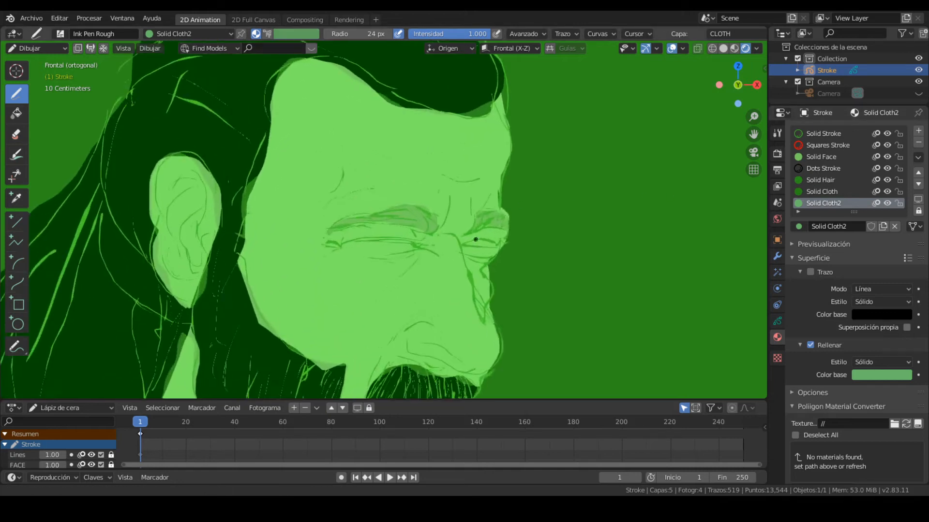
scroll(503, 221, up, 1)
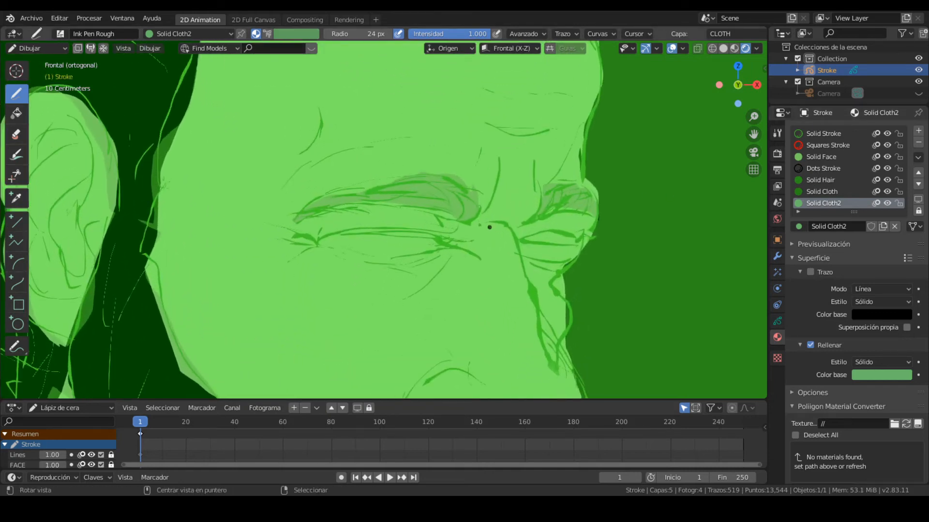
click(379, 235)
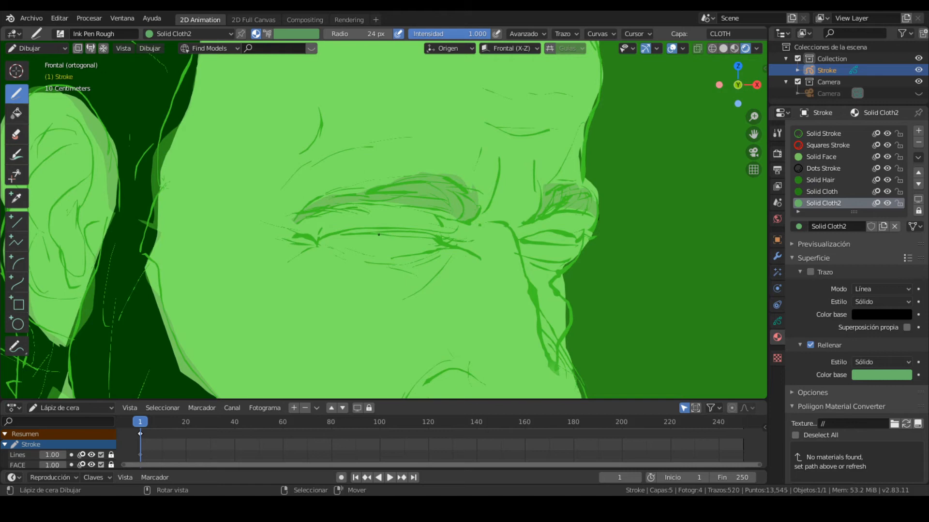
drag(382, 228, 338, 232)
drag(434, 234, 453, 241)
shift+middle_drag(537, 239, 453, 231)
drag(458, 229, 440, 233)
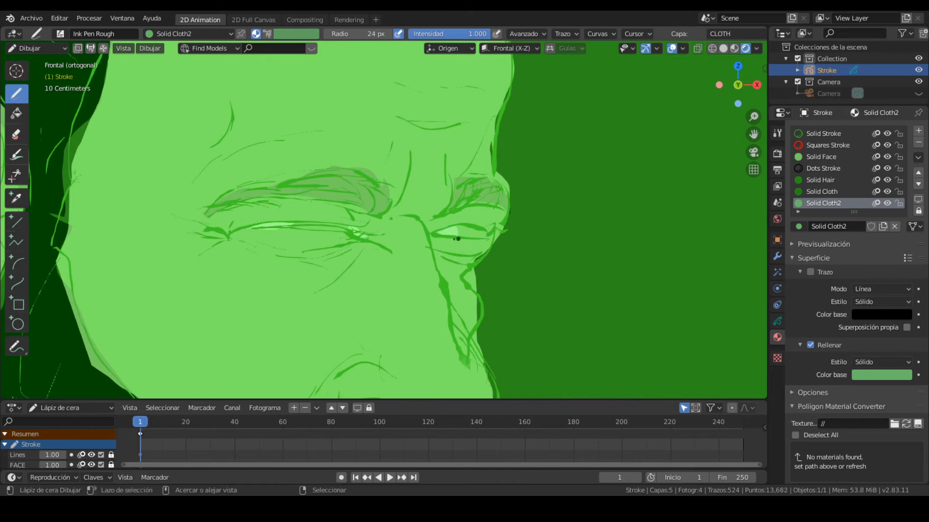
key(ctrl+z)
mouse_move(439, 231)
mouse_down()
mouse_move(485, 239)
mouse_move(479, 234)
mouse_up()
mouse_move(560, 191)
ctrl+middle_down()
mouse_move(502, 269)
mouse_move(503, 212)
ctrl+middle_up()
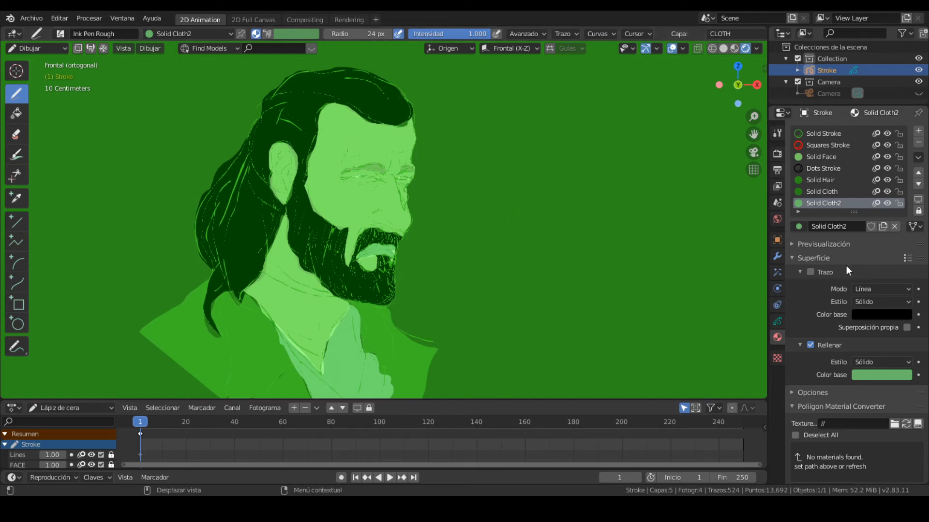
- Lock the CLOTH layer and add a new layer named EYES between CLOTH and SHADOWS
click(777, 323)
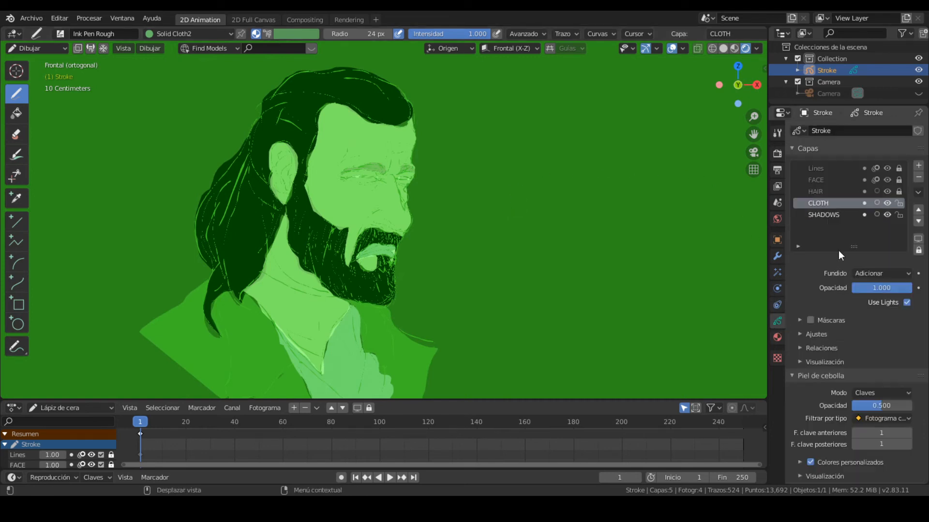
click(899, 203)
click(918, 165)
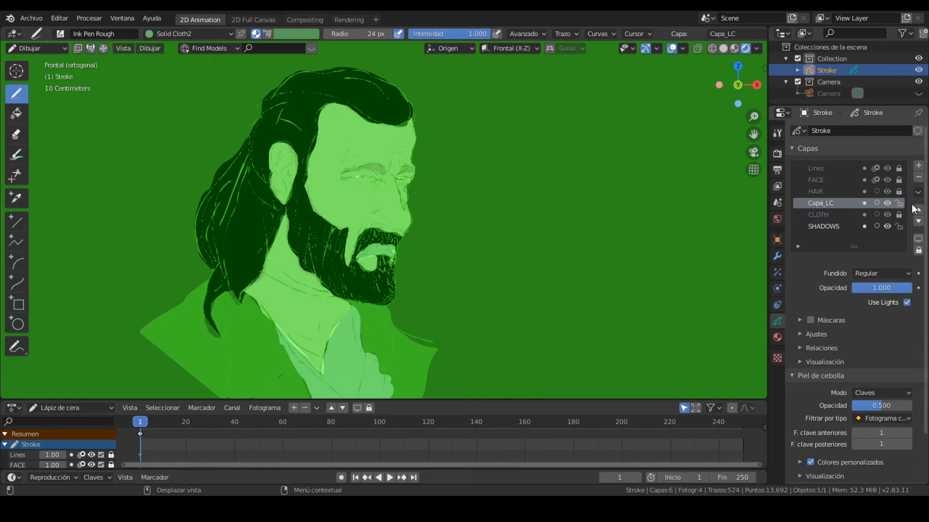
click(919, 222)
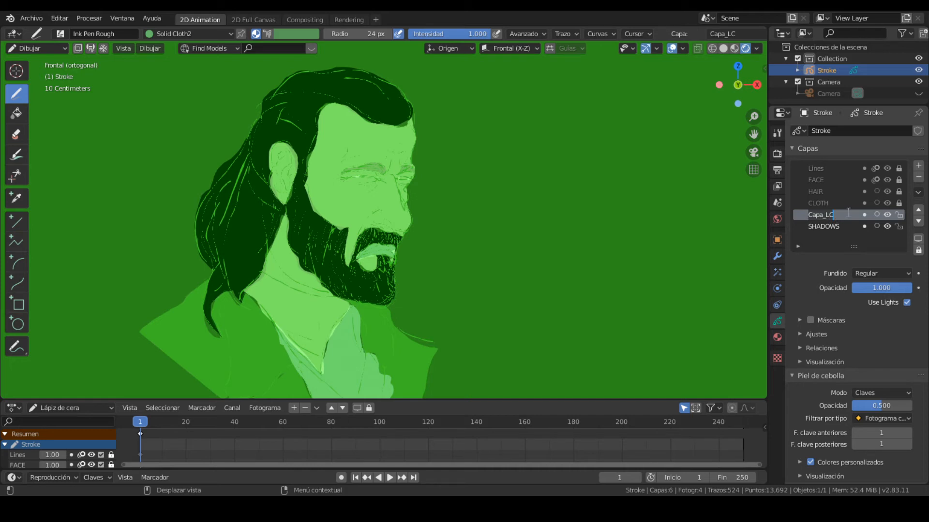
text(ojoES)
key(Return)
- Add an empty material slot to the Stroke object
click(778, 337)
click(917, 133)
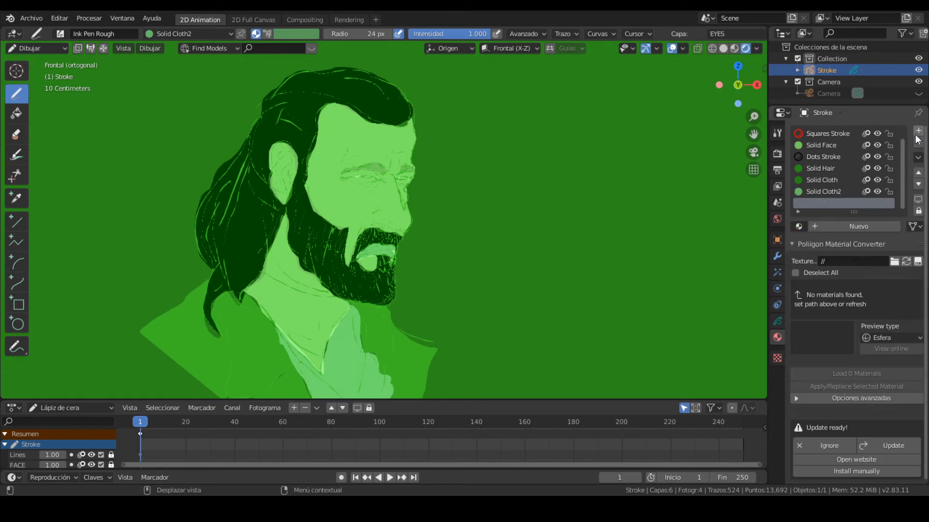
- Make Squares Stroke the active material and draw a test stroke on the empty background in front of the face
click(833, 158)
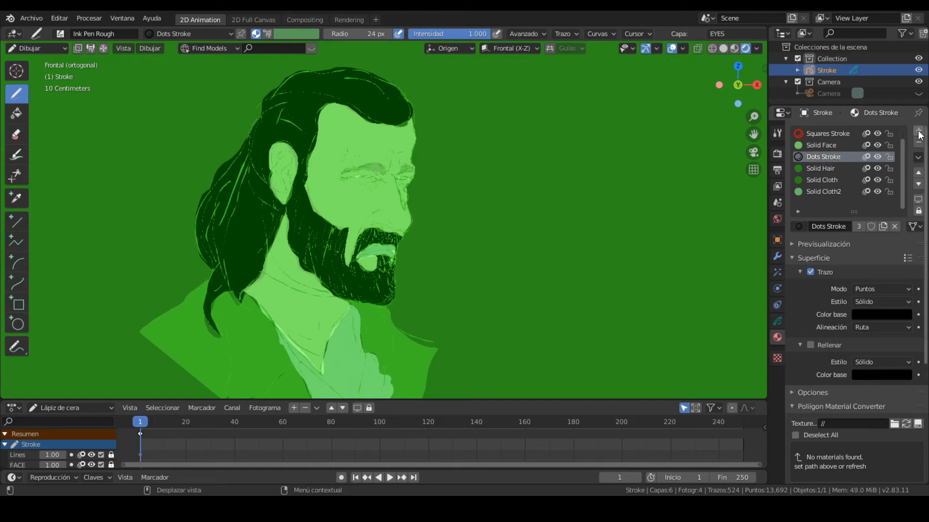
click(847, 136)
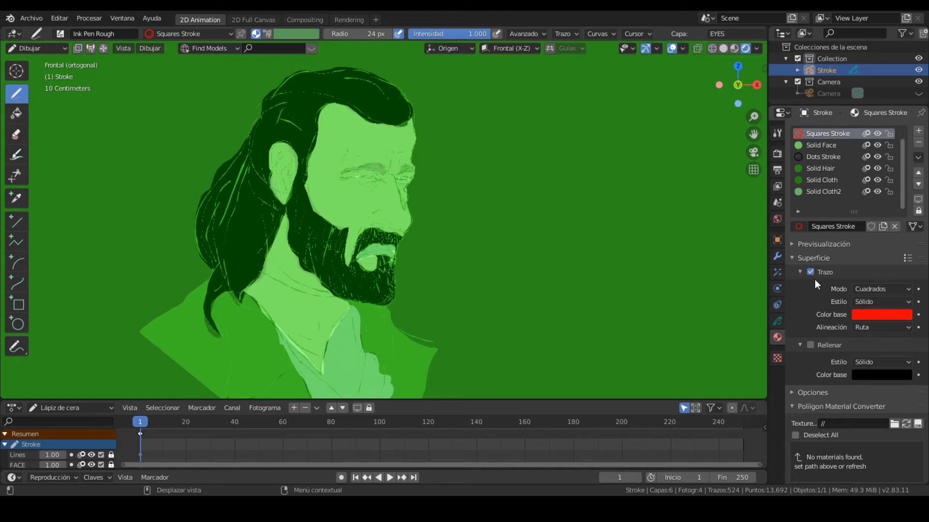
drag(501, 222, 622, 207)
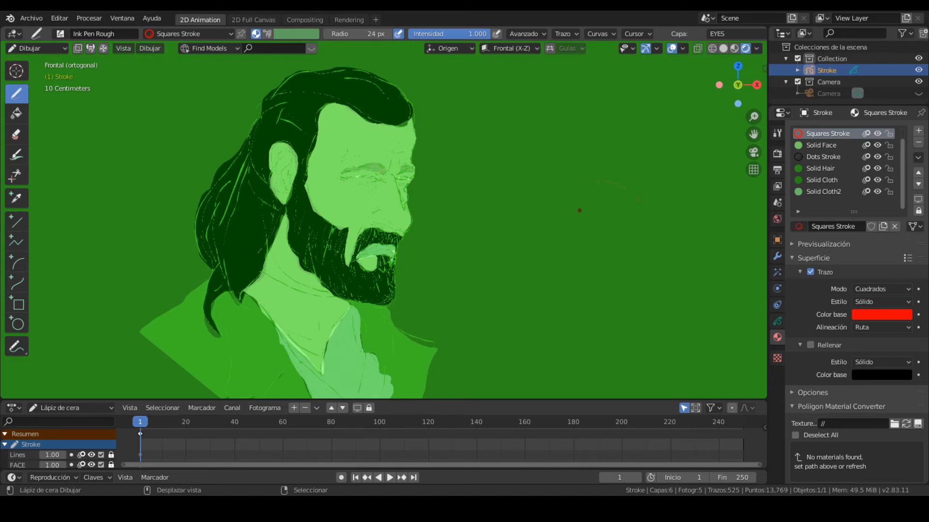
- Set the drawing brush's strength to 0.800 and its radius to 64 px
key(shift+f)
click(563, 209)
key(f)
click(543, 214)
scroll(665, 213, up, 4)
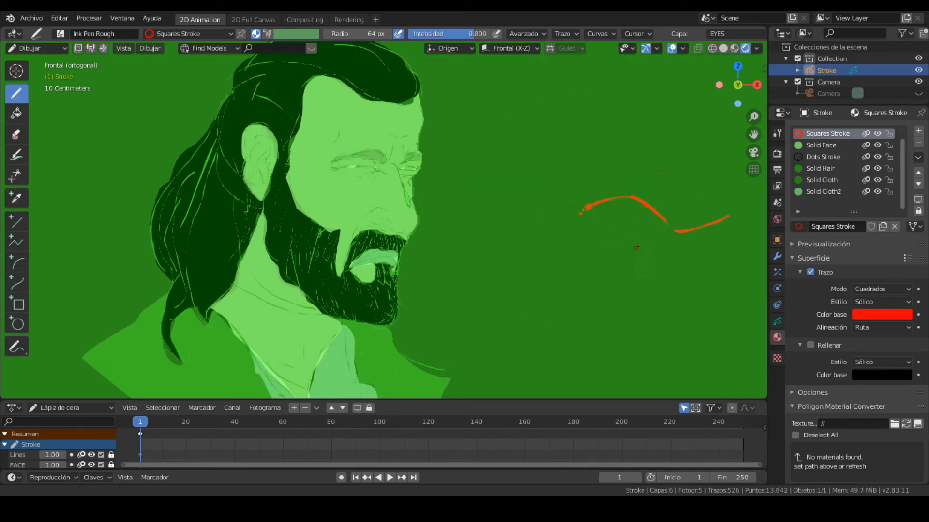
- Darken the Squares Stroke base colour to a very deep red and make the material fill-only with that same colour
click(862, 314)
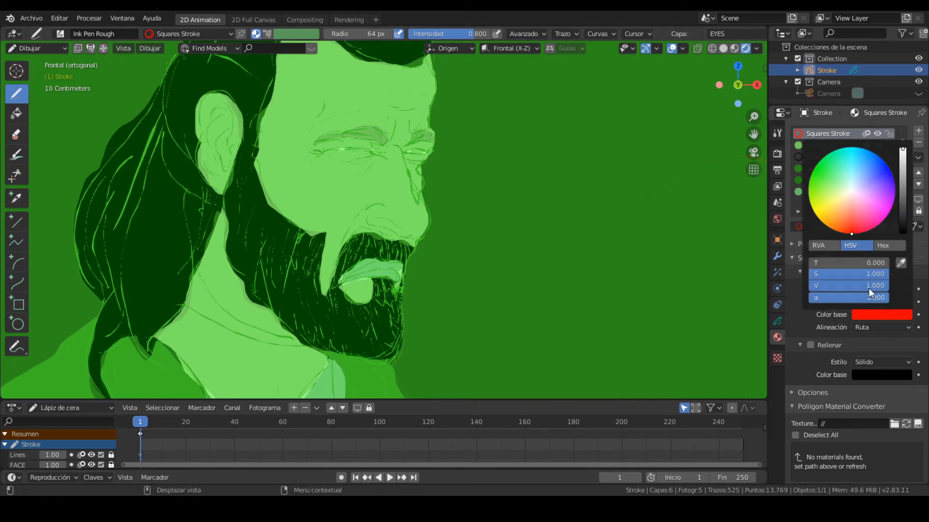
drag(900, 206, 904, 219)
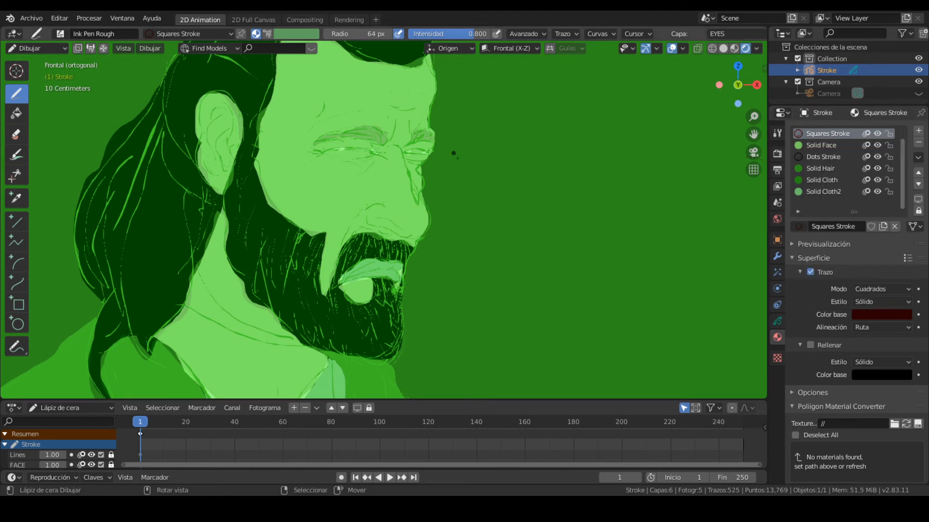
scroll(439, 195, up, 7)
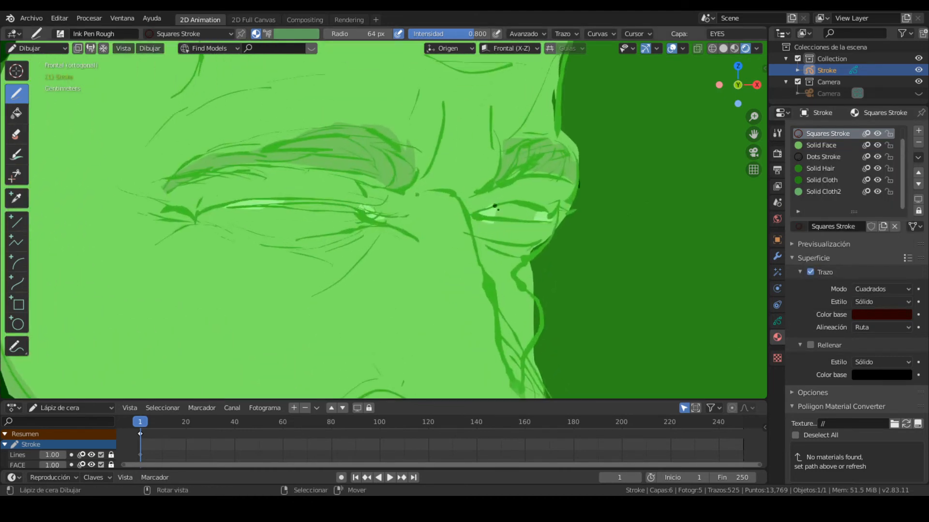
click(810, 272)
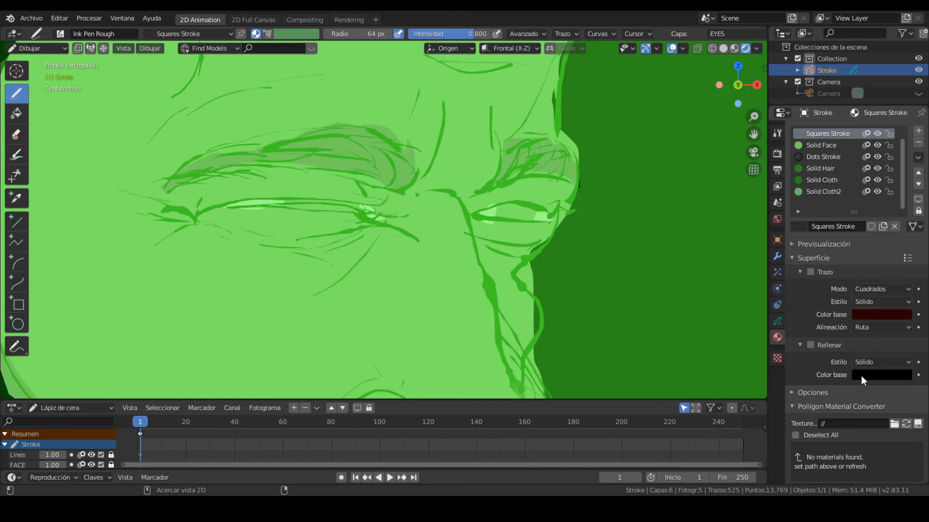
key(ctrl+v)
scroll(454, 230, up, 2)
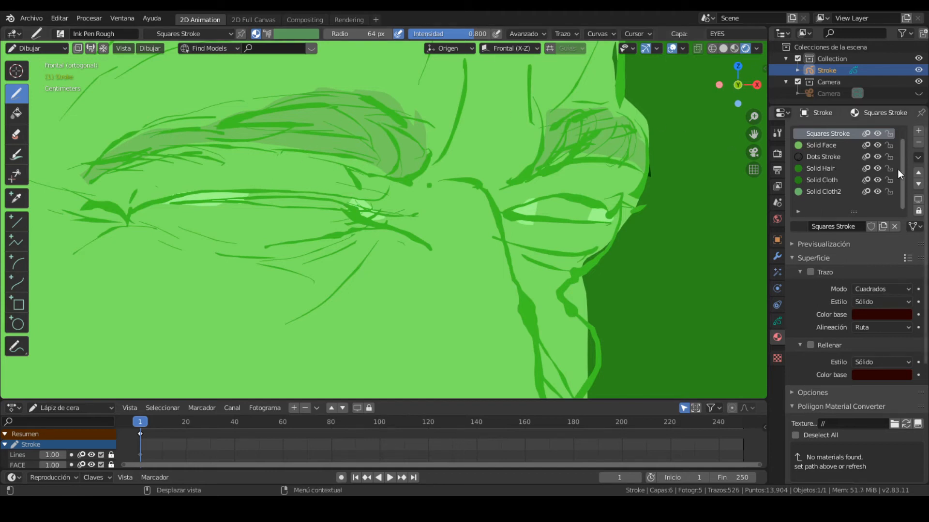
click(810, 345)
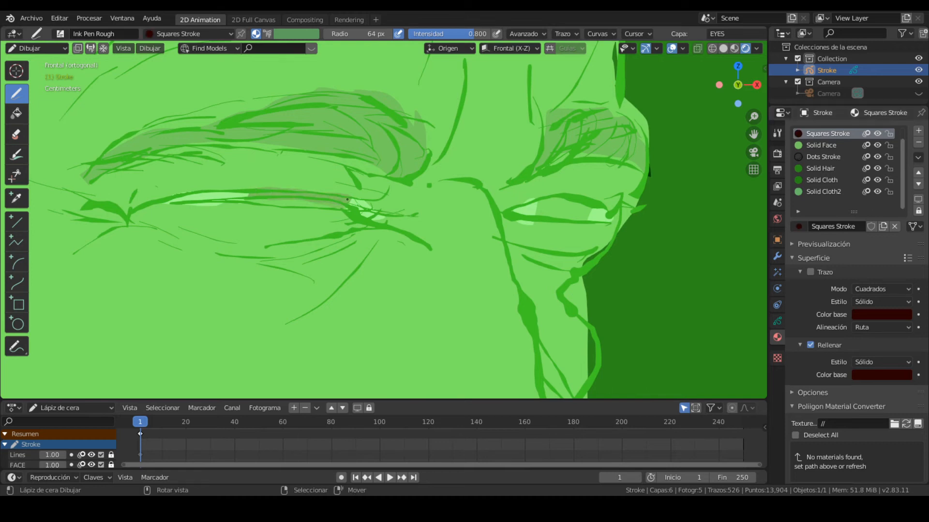
- Set the EYES layer's blend mode to Luz fuerte after trying Adicionar and Multiplicar
click(777, 321)
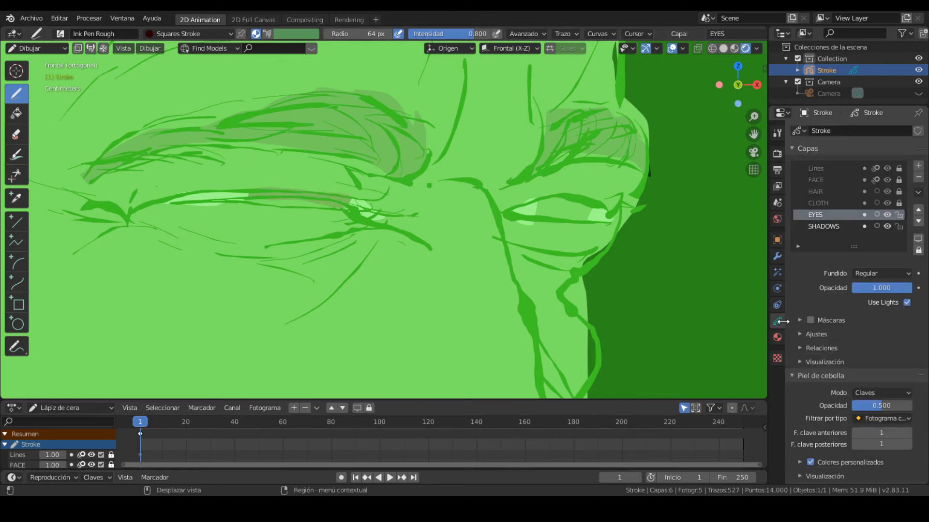
click(886, 274)
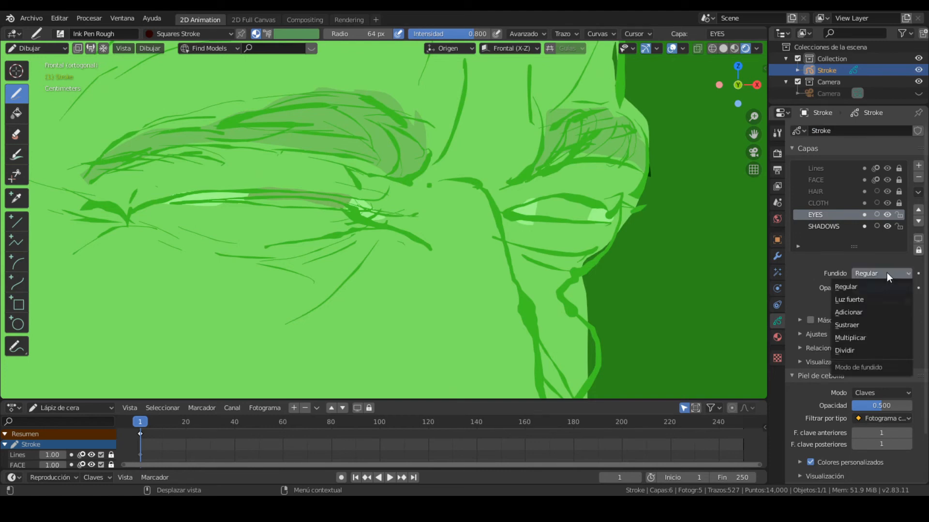
click(861, 312)
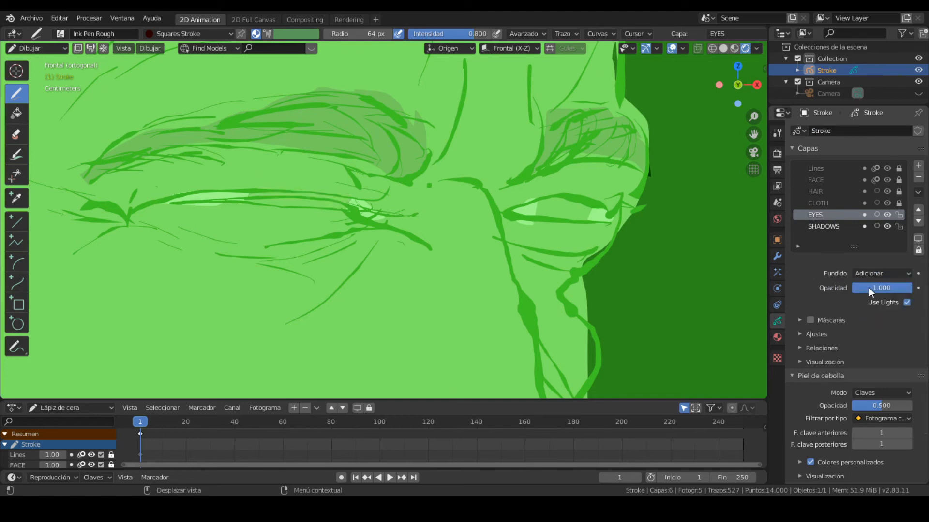
click(870, 276)
click(854, 326)
ctrl+scroll(868, 274, down, 1)
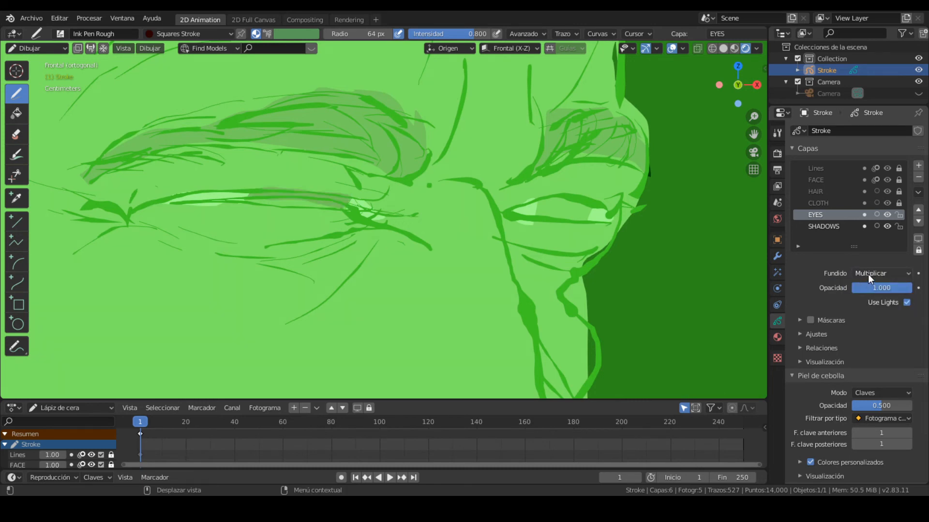
ctrl+scroll(869, 275, up, 3)
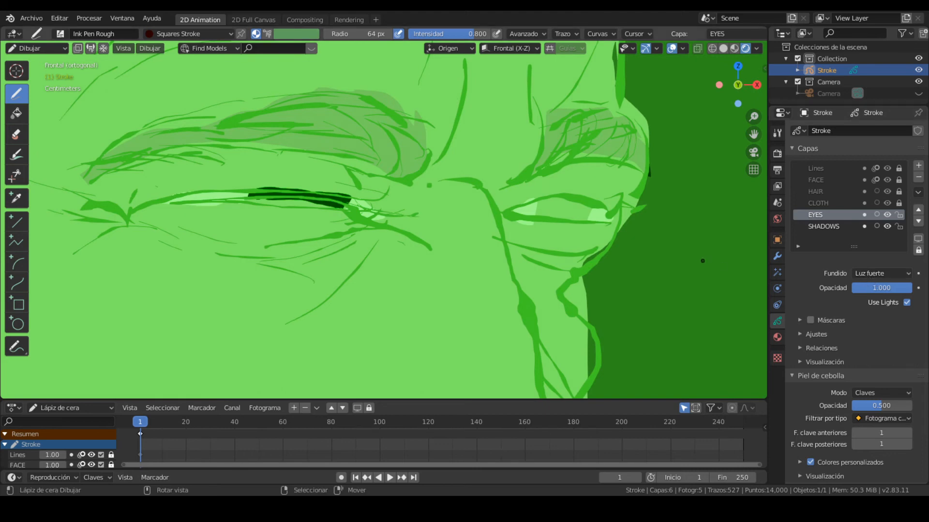
- Draw a dark Squares Stroke fill for the iris between the eyelids of the far eye
click(777, 337)
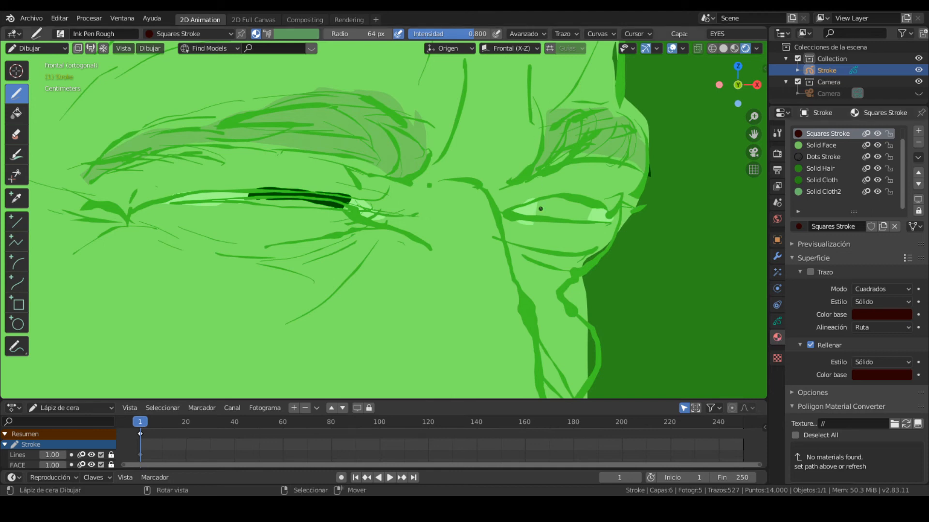
mouse_move(539, 203)
mouse_down()
mouse_move(544, 216)
mouse_move(592, 213)
mouse_move(554, 198)
mouse_move(550, 211)
mouse_move(588, 219)
mouse_move(562, 218)
mouse_up()
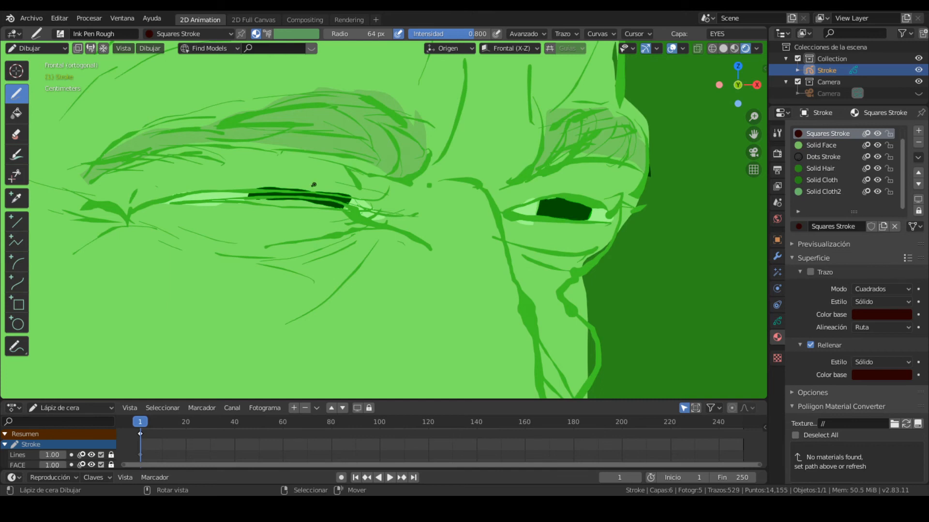
mouse_move(537, 140)
ctrl+alt+mouse_down()
mouse_move(522, 220)
mouse_move(498, 256)
mouse_move(461, 243)
mouse_move(462, 232)
ctrl+alt+mouse_up()
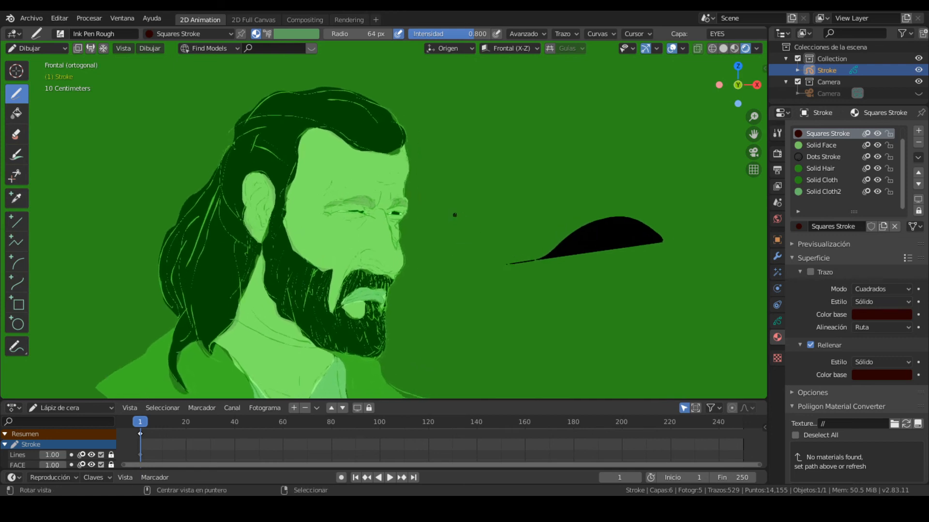
- Erase the leftover black test shape from the empty background in front of the face
click(16, 136)
drag(527, 227, 566, 244)
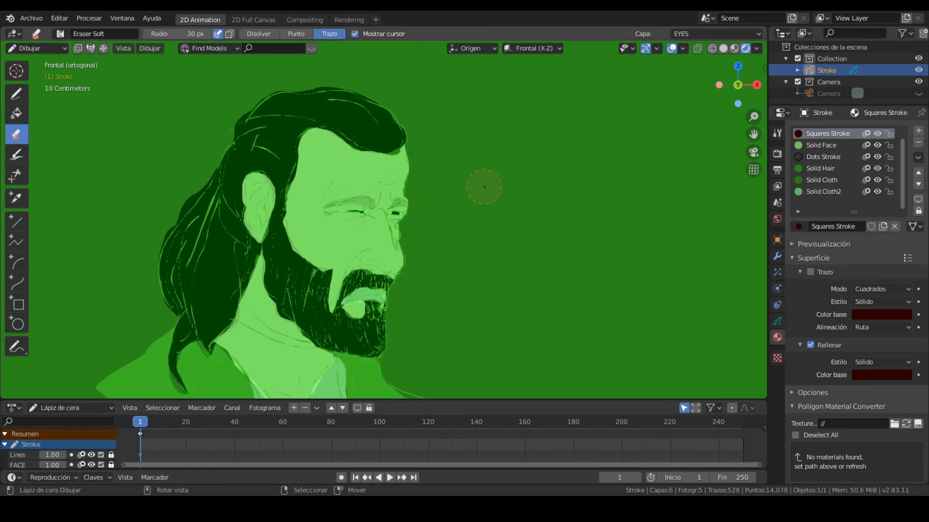
ctrl+alt+drag(543, 234, 499, 289)
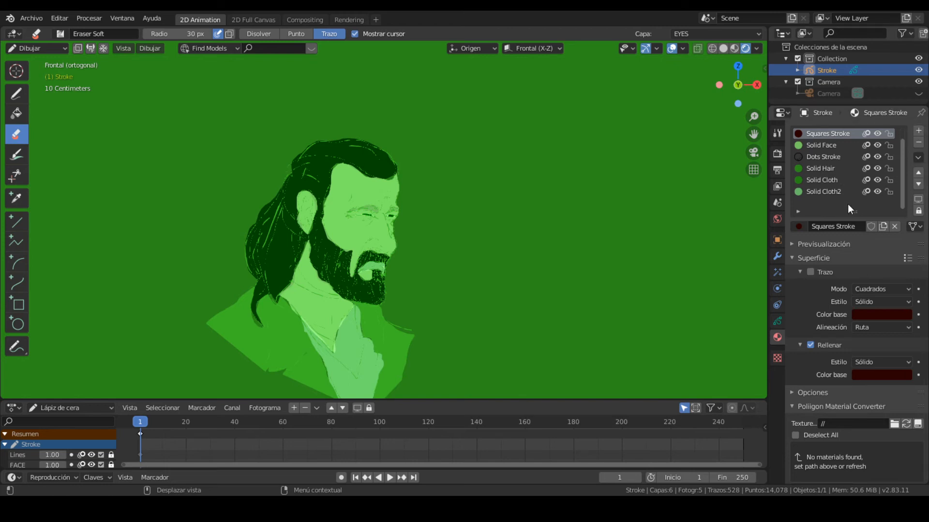
- Add a new material to the Stroke object and name it Solid Shadows
click(918, 131)
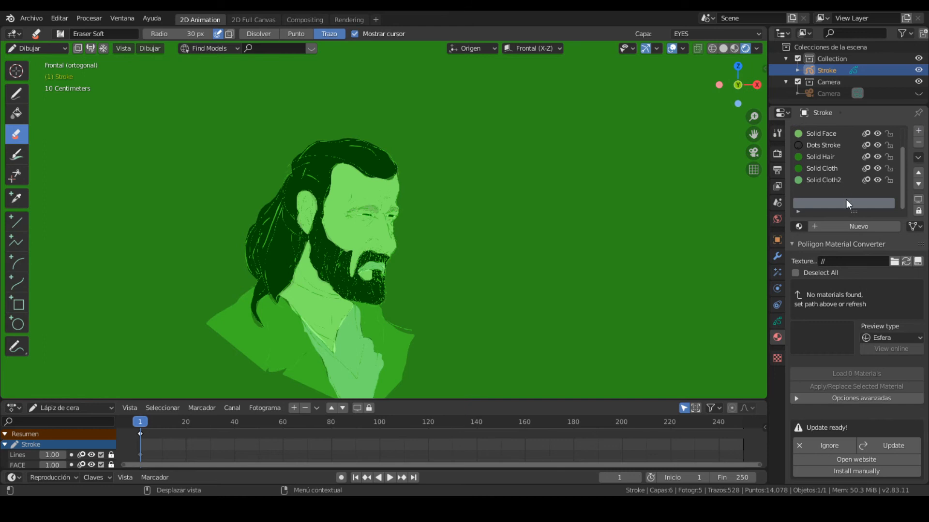
click(851, 227)
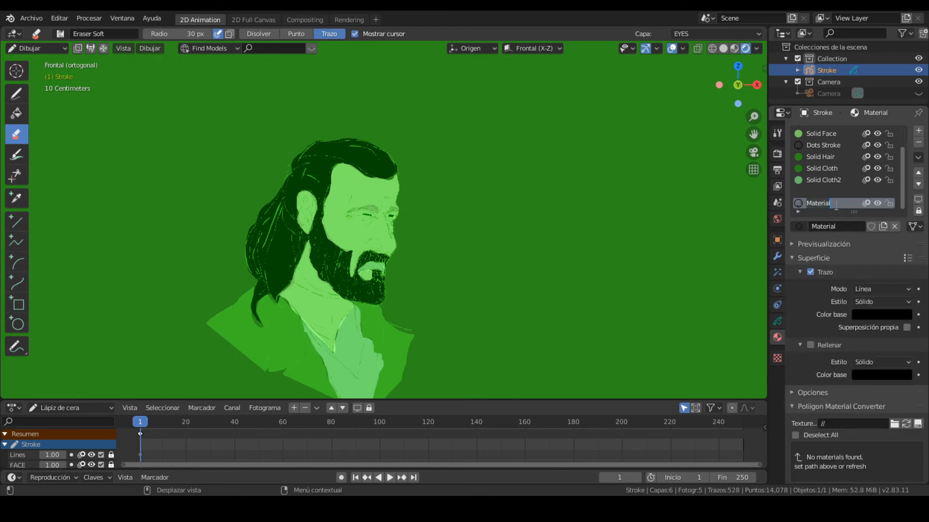
text(sHA)
key(BackSpace)
key(BackSpace)
key(BackSpace)
text(Shadows)
key(Home)
text(Solid)
key(Return)
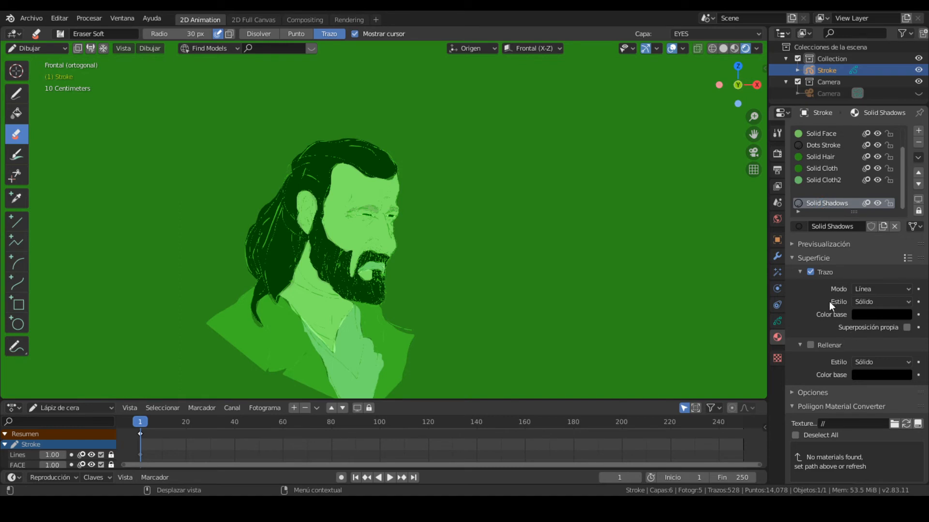
- Make Solid Shadows fill-only, sampling the background green for its fill and darkening it to a deep green
click(810, 346)
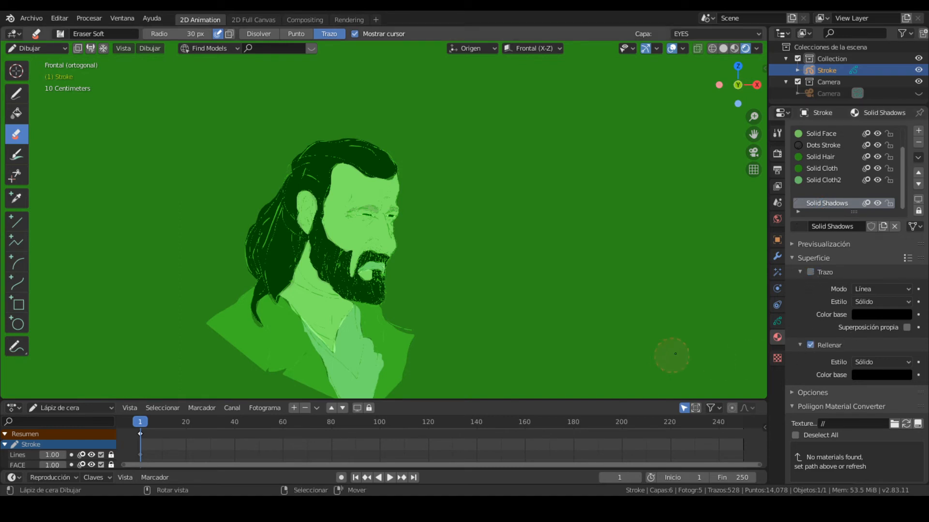
click(875, 377)
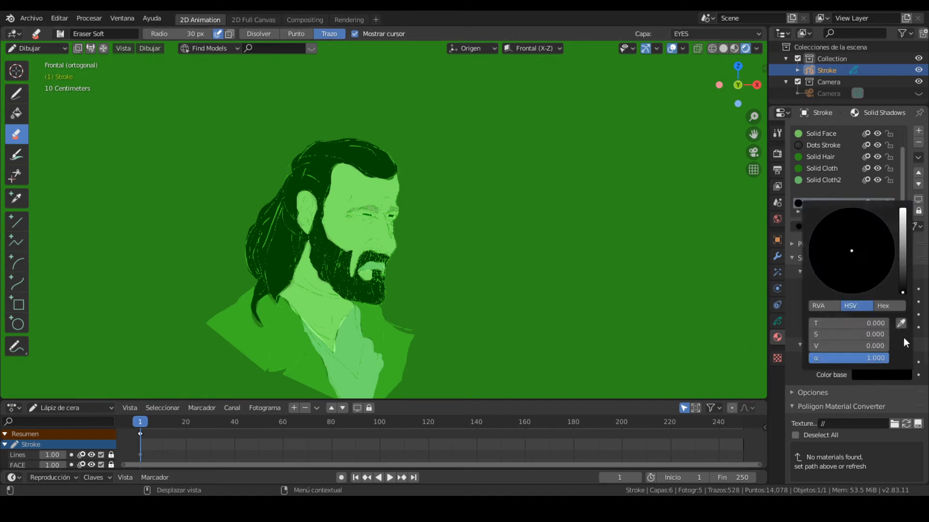
click(901, 323)
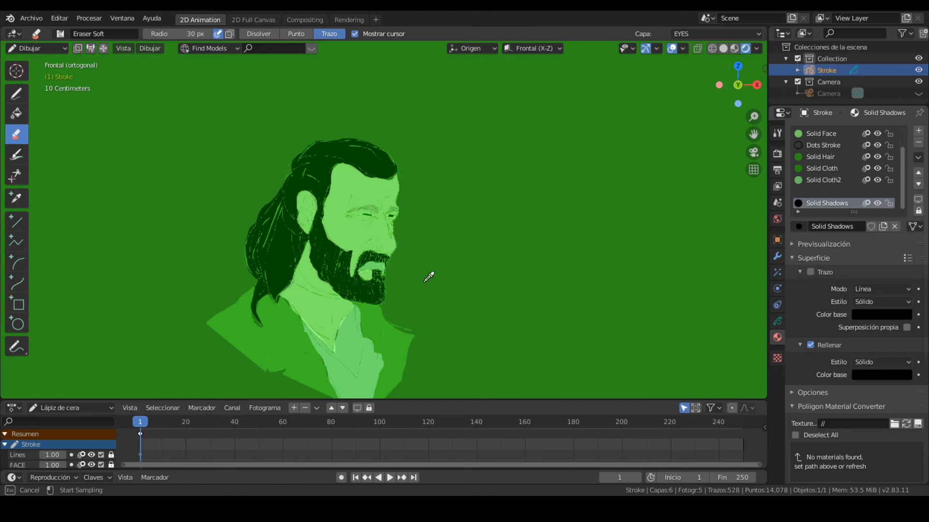
click(521, 272)
click(897, 376)
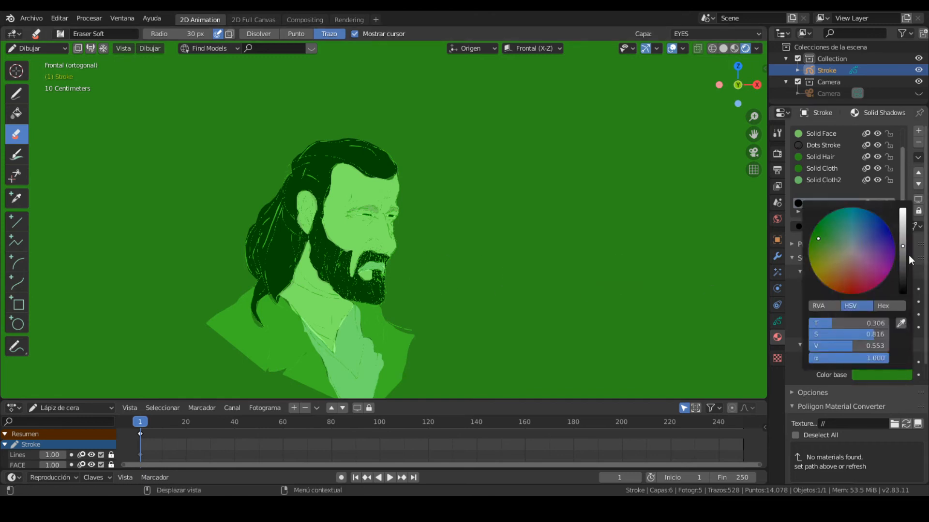
drag(902, 245, 900, 260)
drag(828, 247, 812, 235)
mouse_move(904, 267)
mouse_down()
mouse_move(903, 251)
mouse_move(902, 263)
mouse_up()
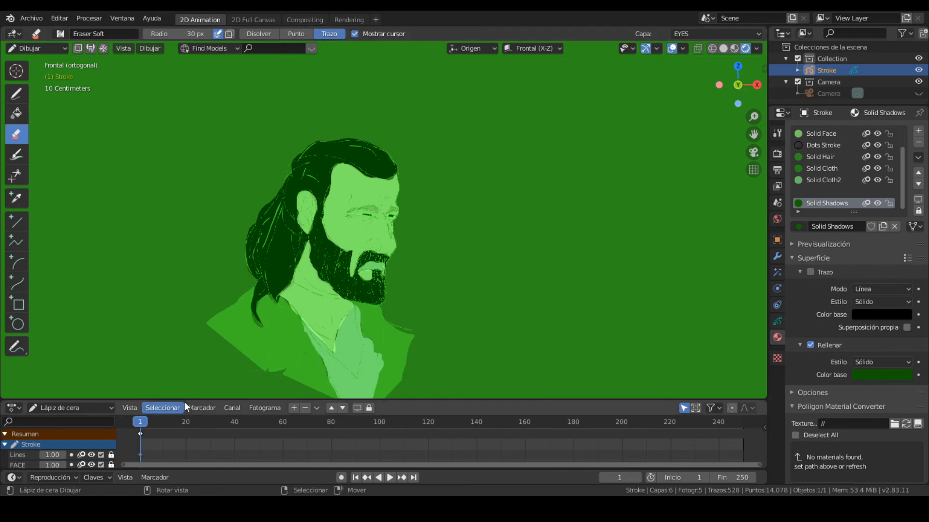
- Make SHADOWS the active layer and switch from the eraser to the Draw tool
click(777, 321)
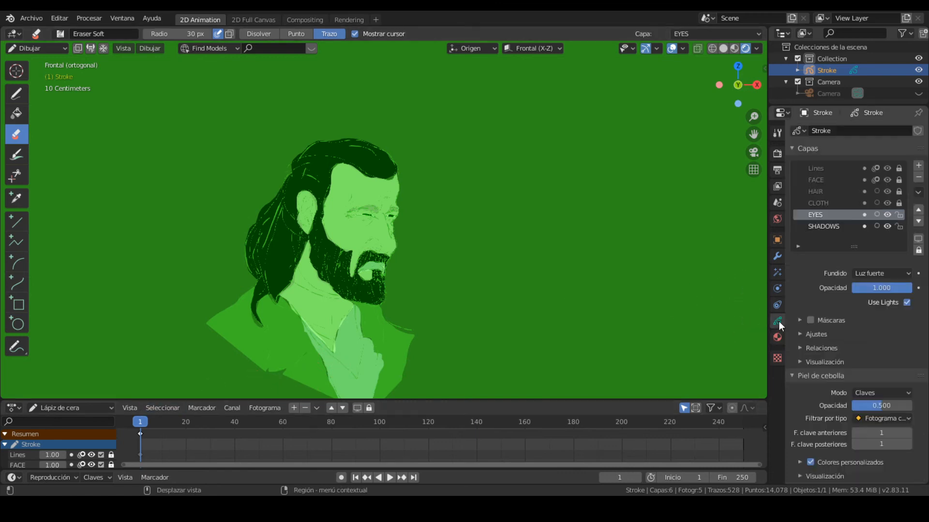
click(823, 226)
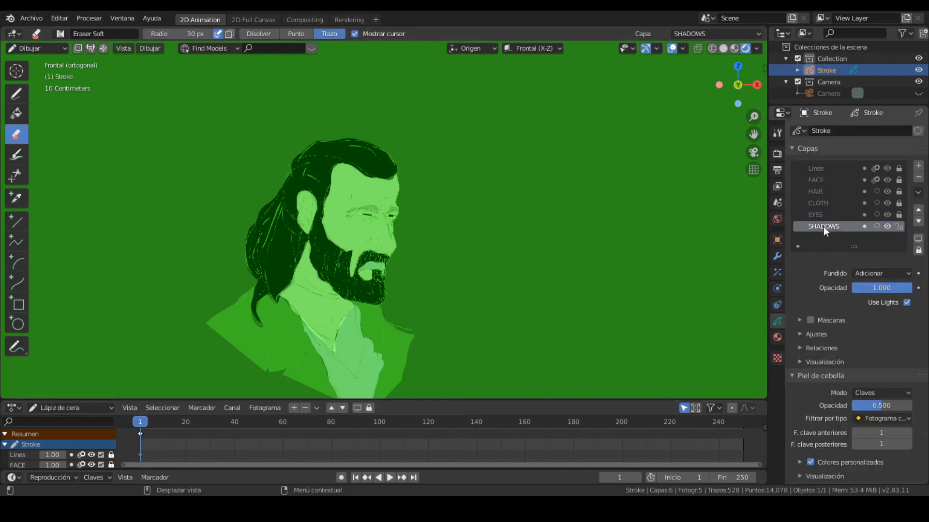
mouse_move(376, 227)
mouse_down()
mouse_move(377, 272)
mouse_move(362, 259)
mouse_up()
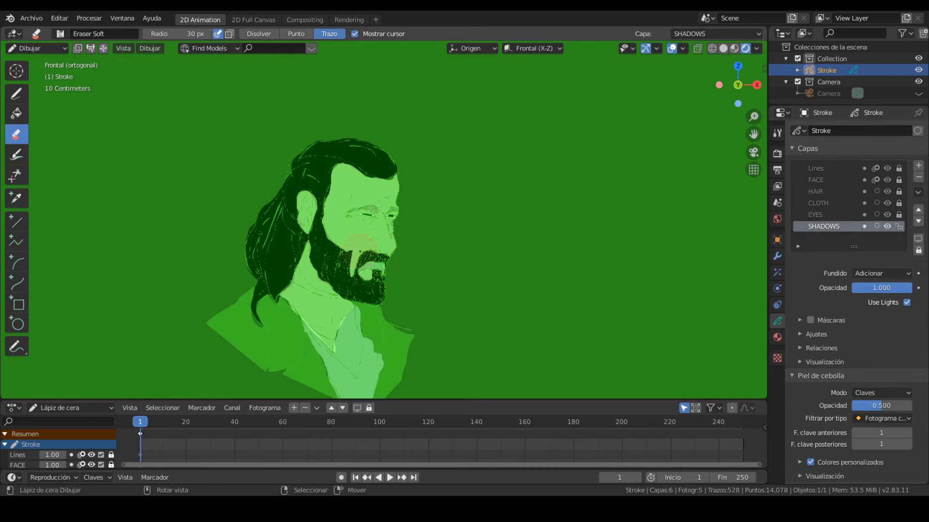
key(ctrl+Tab)
click(429, 179)
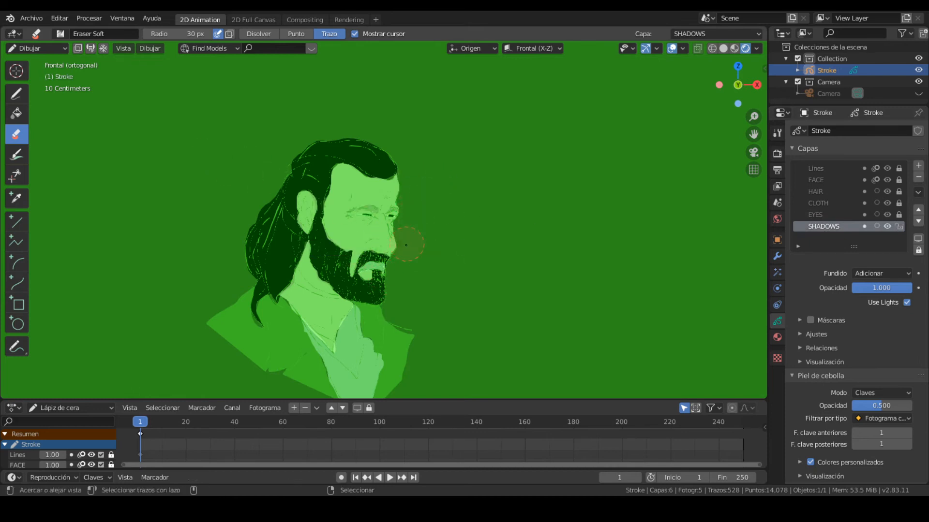
ctrl+alt+drag(408, 245, 428, 210)
alt+shift+drag(428, 211, 479, 224)
key(ctrl+Tab)
click(439, 135)
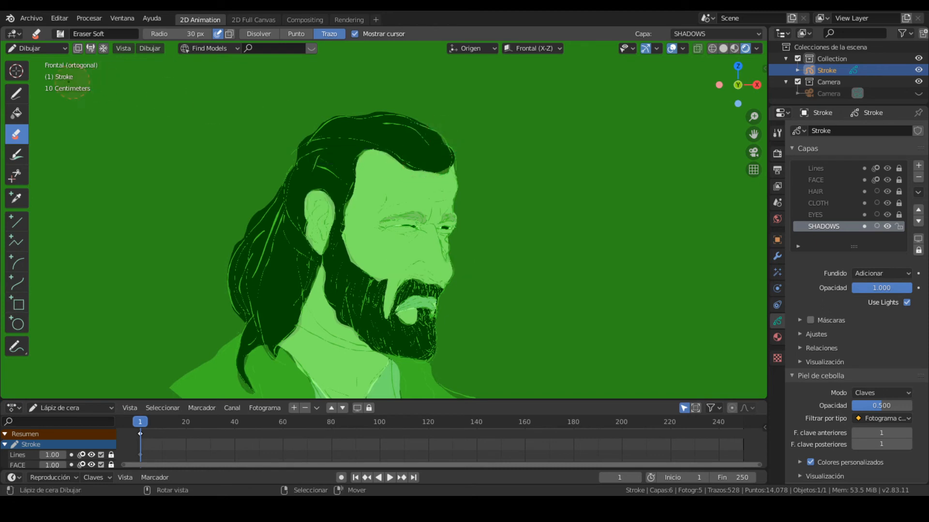
click(17, 96)
- Draw a large Solid Shadows fill over the hair, temple and beard on the side of the head, redoing the first attempt
mouse_move(420, 224)
ctrl+alt+mouse_down()
mouse_move(440, 185)
mouse_move(476, 209)
mouse_move(490, 167)
ctrl+alt+mouse_up()
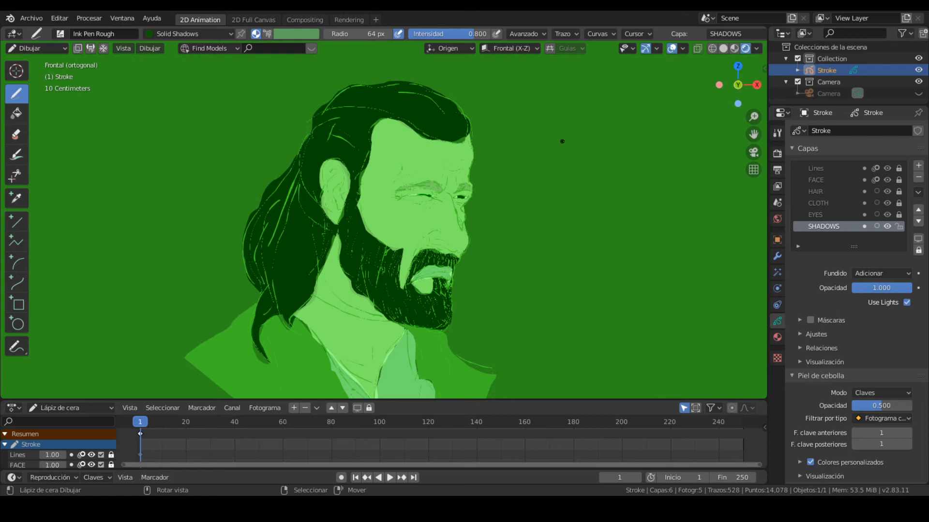
ctrl+alt+drag(486, 205, 498, 179)
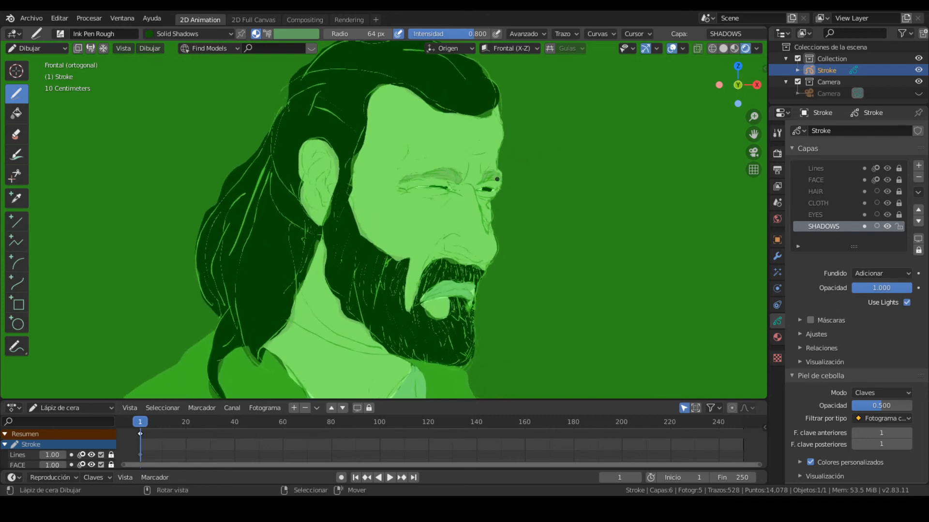
mouse_move(491, 253)
ctrl+alt+mouse_down()
mouse_move(465, 197)
mouse_move(445, 265)
ctrl+alt+mouse_up()
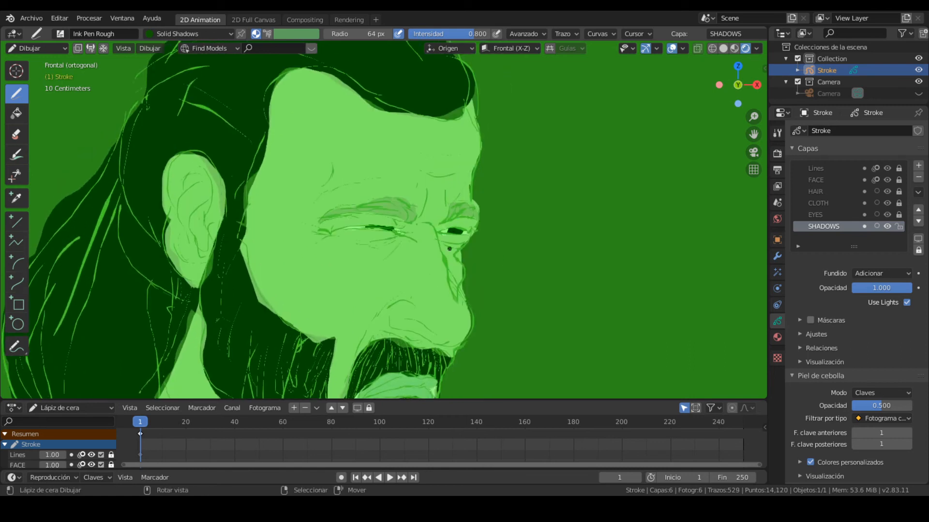
key(ctrl+z)
- Set the SHADOWS layer's blend mode to Luz fuerte
scroll(435, 187, down, 5)
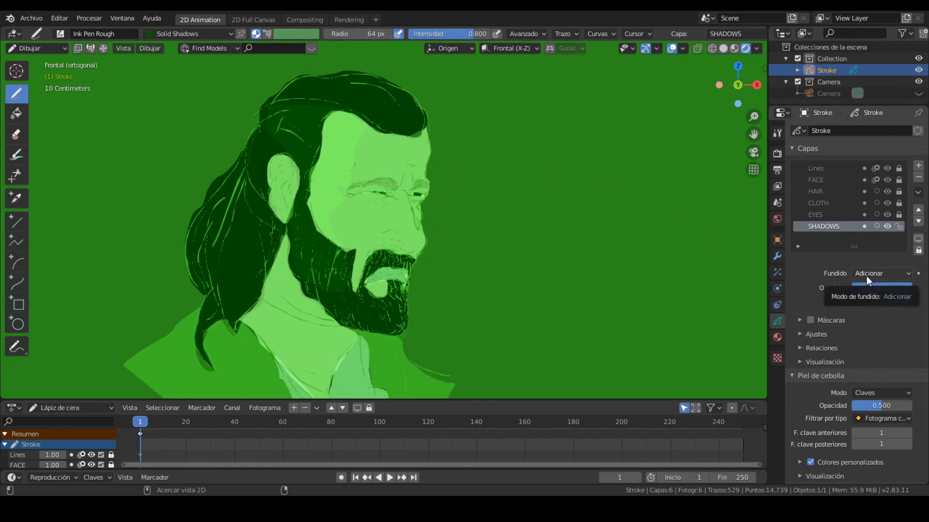
ctrl+scroll(866, 273, up, 1)
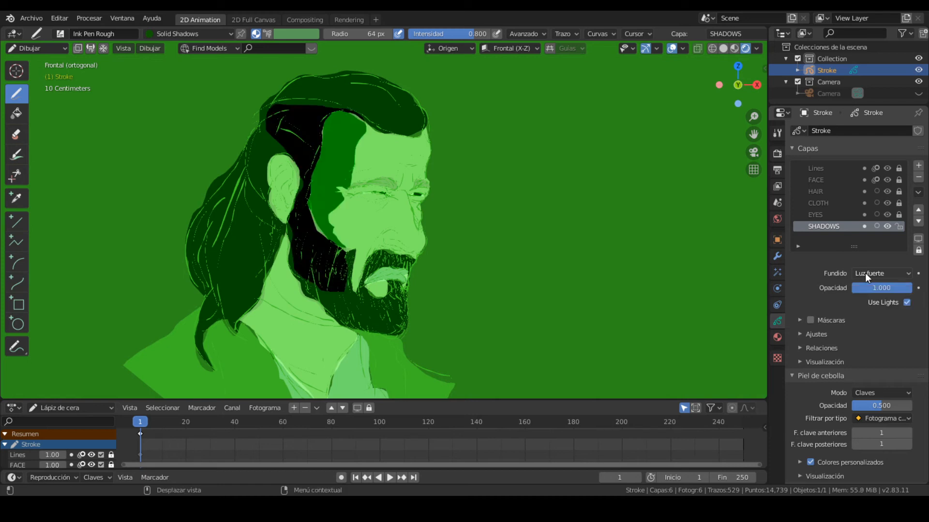
- Compare the SHADOWS layer's Regular and Luz fuerte blend modes, returning it to Luz fuerte
ctrl+scroll(865, 272, down, 3)
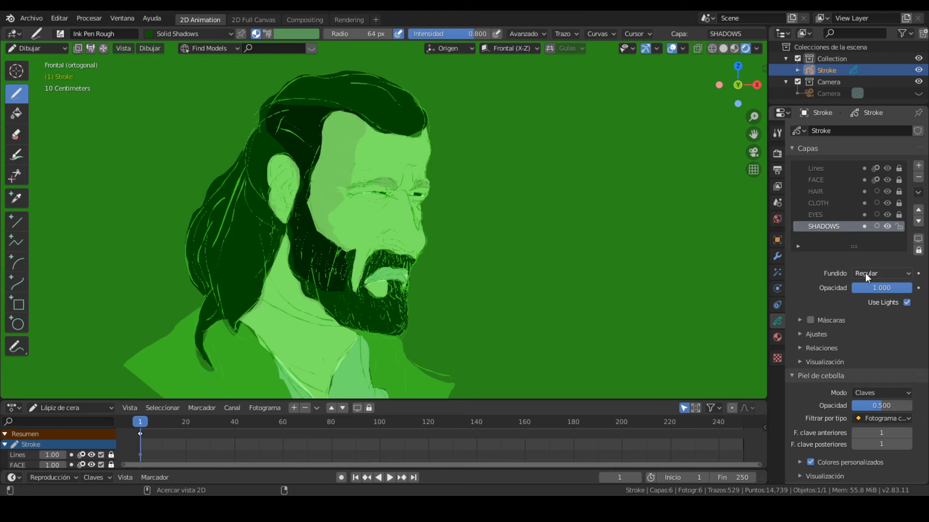
ctrl+scroll(864, 273, up, 2)
ctrl+scroll(865, 273, up, 1)
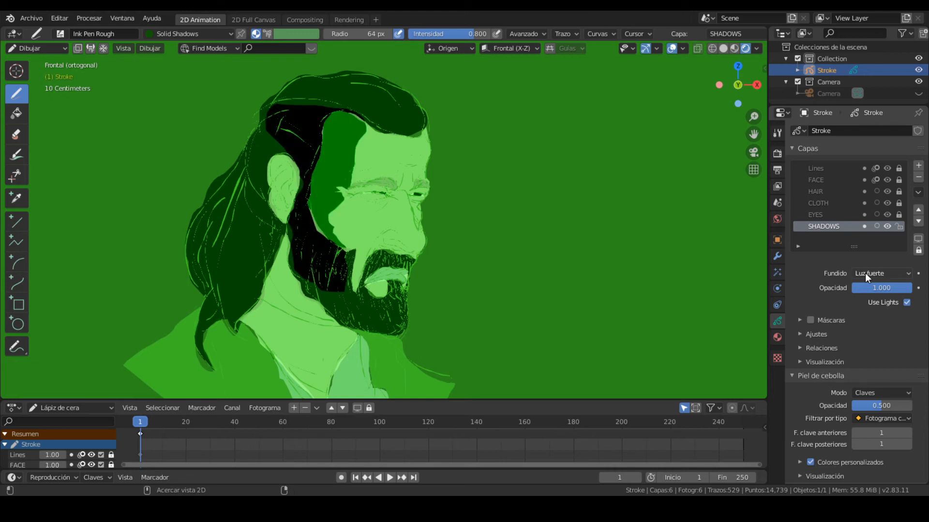
ctrl+scroll(865, 273, up, 1)
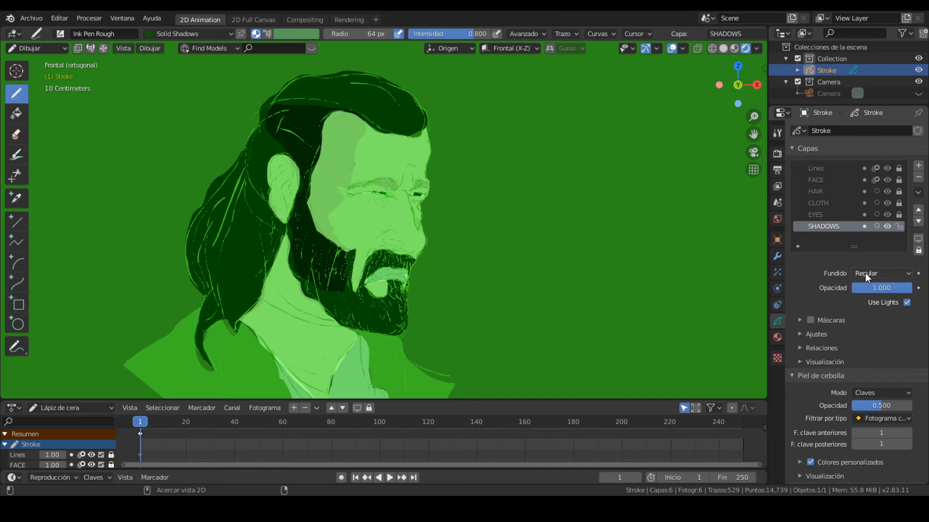
ctrl+scroll(865, 273, up, 1)
ctrl+scroll(865, 273, up, 1)
ctrl+scroll(865, 273, up, 3)
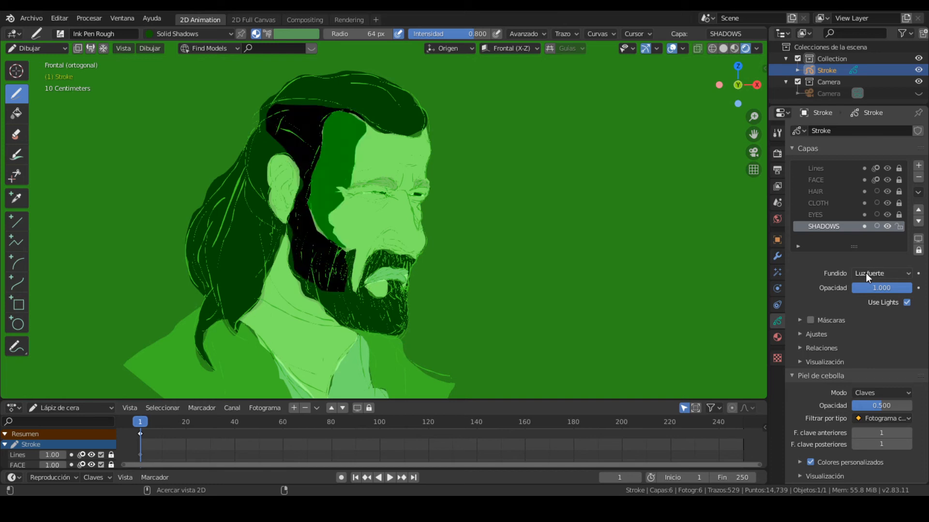
- Extend the Solid Shadows fills over the hair above the temple and behind the top of the ear
ctrl+middle_drag(323, 174, 352, 168)
shift+middle_drag(360, 108, 355, 148)
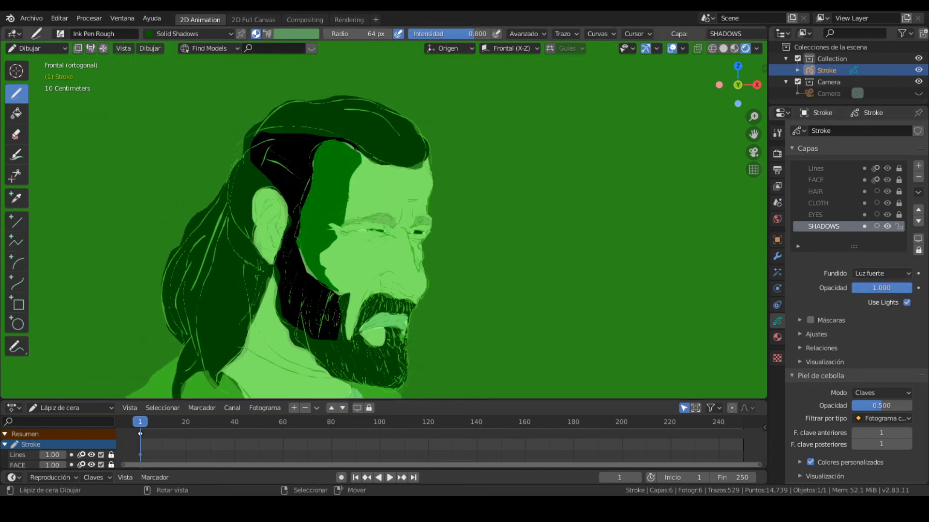
mouse_move(346, 137)
mouse_down()
mouse_move(312, 118)
mouse_move(267, 114)
mouse_move(278, 130)
mouse_move(250, 125)
mouse_up()
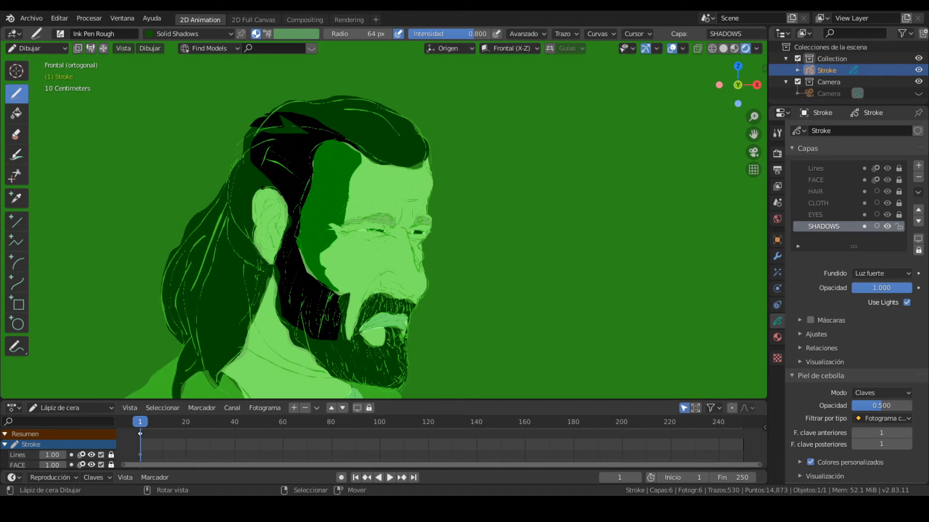
mouse_move(260, 193)
mouse_down()
mouse_move(224, 195)
mouse_move(244, 163)
mouse_move(268, 189)
mouse_up()
- Draw small Solid Shadows fills in the inner folds, rim and lobe of the ear
scroll(288, 215, up, 5)
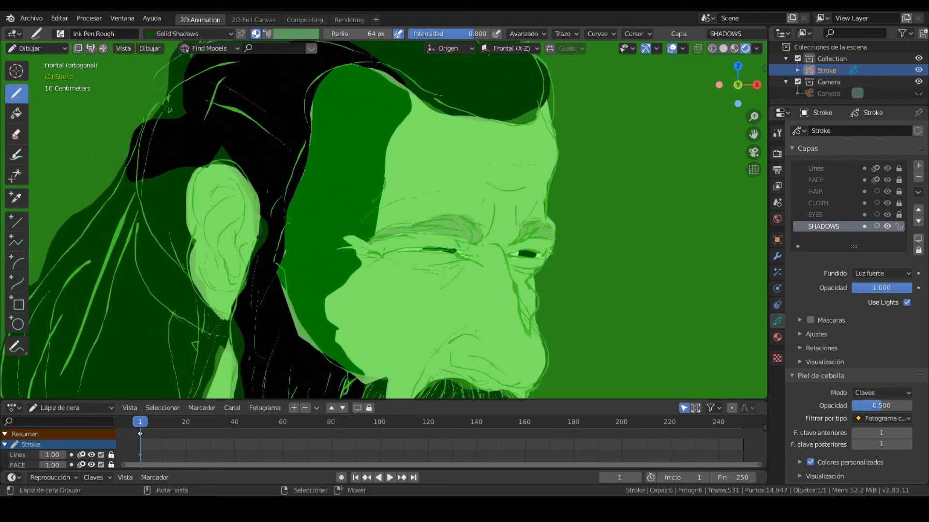
mouse_move(257, 225)
mouse_down()
mouse_move(251, 192)
mouse_move(248, 235)
mouse_move(256, 209)
mouse_up()
mouse_move(242, 267)
mouse_down()
mouse_move(229, 251)
mouse_move(244, 220)
mouse_move(201, 193)
mouse_move(213, 179)
mouse_move(233, 177)
mouse_move(242, 214)
mouse_move(204, 218)
mouse_move(238, 186)
mouse_up()
mouse_move(219, 260)
mouse_down()
mouse_move(208, 242)
mouse_move(216, 227)
mouse_move(225, 250)
mouse_move(198, 215)
mouse_up()
mouse_move(232, 292)
mouse_down()
mouse_move(211, 286)
mouse_move(196, 266)
mouse_move(224, 311)
mouse_move(231, 292)
mouse_up()
- Draw Solid Shadows fills over the long hair behind the ear, down to the hanging lock
mouse_move(290, 135)
ctrl+middle_down()
mouse_move(290, 237)
mouse_move(326, 218)
ctrl+middle_up()
ctrl+middle_drag(326, 218, 326, 170)
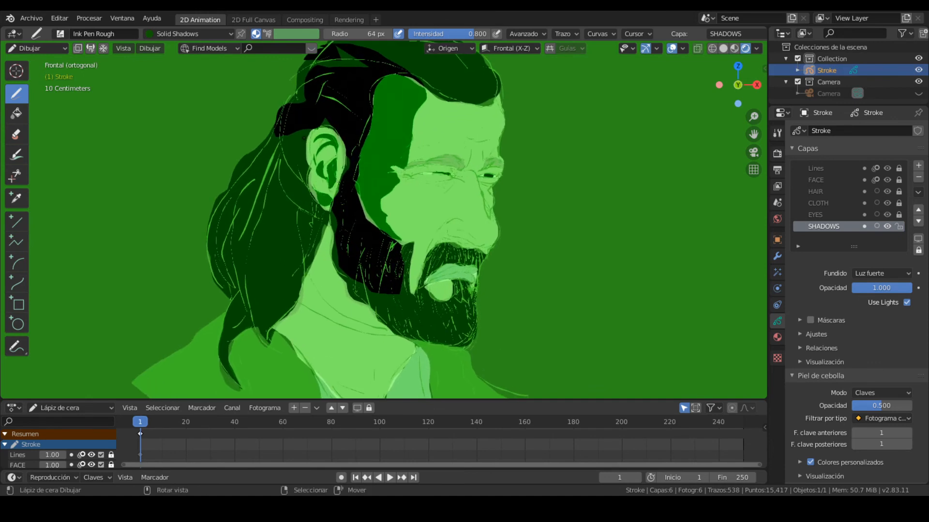
mouse_move(285, 133)
mouse_down()
mouse_move(323, 238)
mouse_move(288, 208)
mouse_move(273, 159)
mouse_move(246, 193)
mouse_move(235, 270)
mouse_move(239, 310)
mouse_move(274, 339)
mouse_move(288, 213)
mouse_move(309, 305)
mouse_move(305, 212)
mouse_up()
mouse_move(249, 316)
mouse_down()
mouse_move(226, 376)
mouse_move(236, 390)
mouse_up()
drag(231, 296, 237, 201)
mouse_move(220, 241)
mouse_down()
mouse_move(229, 188)
mouse_move(211, 257)
mouse_move(224, 290)
mouse_up()
mouse_move(270, 144)
mouse_down()
mouse_move(235, 188)
mouse_move(255, 154)
mouse_up()
- Draw a Solid Shadows fill over the neck under the beard, leaving a light strip along its edges
ctrl+middle_drag(291, 170, 291, 237)
mouse_move(290, 237)
shift+middle_down()
mouse_move(266, 172)
mouse_move(266, 135)
shift+middle_up()
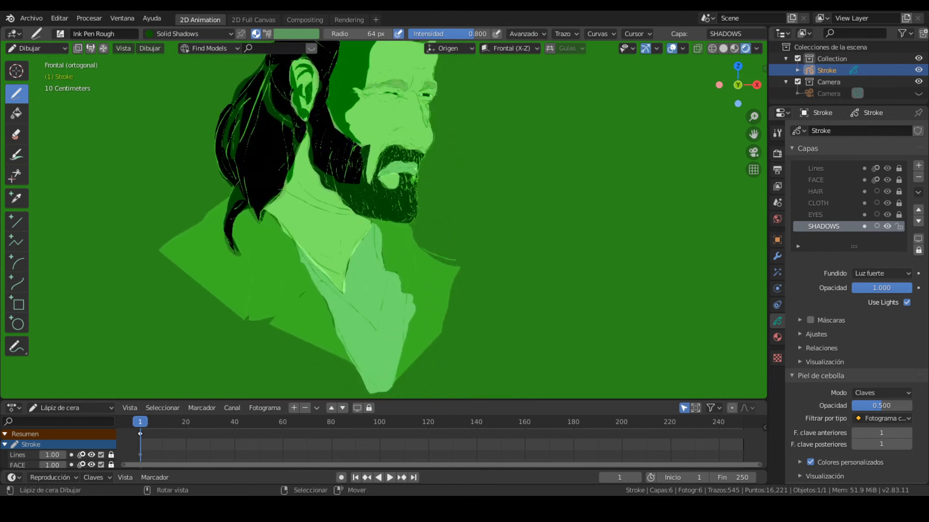
mouse_move(363, 175)
mouse_down()
mouse_move(371, 215)
mouse_move(351, 175)
mouse_move(331, 178)
mouse_move(339, 237)
mouse_move(331, 279)
mouse_move(276, 203)
mouse_move(306, 135)
mouse_up()
- Draw Solid Shadows fills over the back shoulder of the jacket, beneath the hanging hair
ctrl+middle_drag(363, 128, 363, 154)
shift+middle_drag(363, 154, 391, 115)
mouse_move(347, 212)
ctrl+middle_down()
mouse_move(347, 186)
mouse_move(347, 221)
ctrl+middle_up()
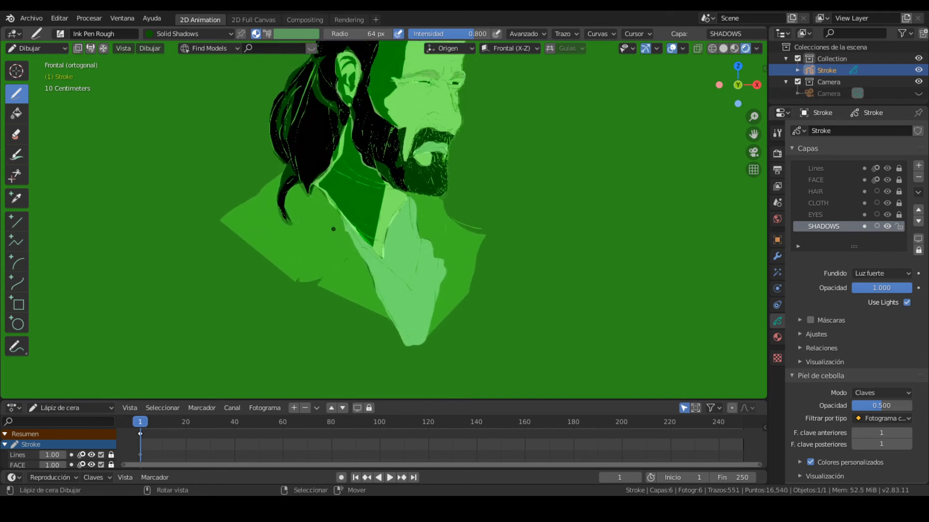
mouse_move(295, 206)
mouse_down()
mouse_move(291, 230)
mouse_move(301, 232)
mouse_move(302, 196)
mouse_up()
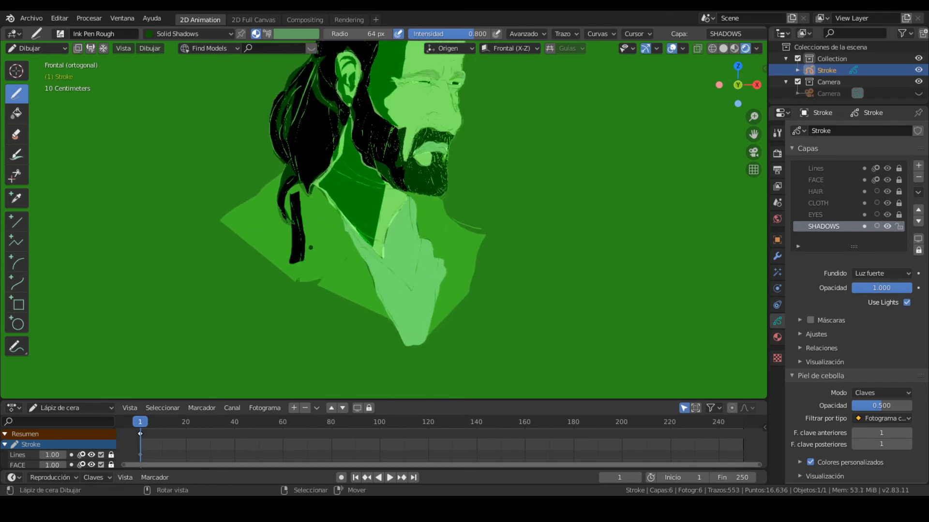
drag(306, 271, 302, 254)
mouse_move(282, 169)
mouse_down()
mouse_move(232, 226)
mouse_move(283, 261)
mouse_move(287, 199)
mouse_up()
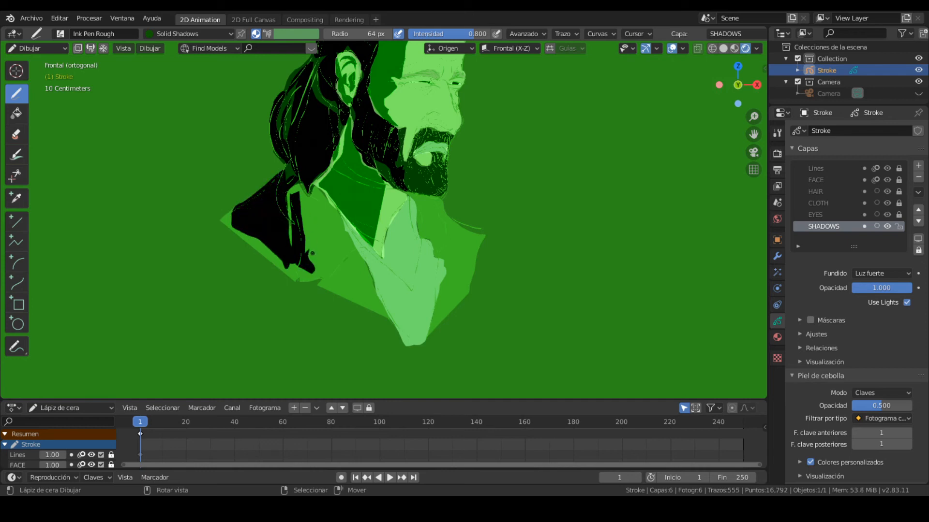
- Shade the jacket's near collar and lower edge and the adjoining side of the shirt with Solid Shadows fills
drag(318, 272, 325, 259)
mouse_move(308, 196)
mouse_down()
mouse_move(326, 266)
mouse_move(349, 227)
mouse_up()
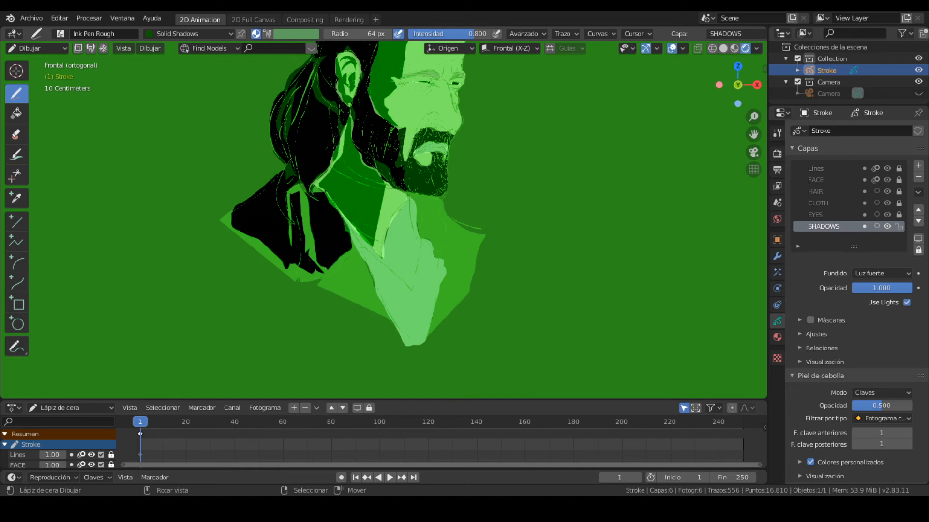
mouse_move(330, 274)
mouse_down()
mouse_move(360, 248)
mouse_move(374, 299)
mouse_move(387, 311)
mouse_move(286, 267)
mouse_up()
mouse_move(367, 245)
mouse_down()
mouse_move(408, 339)
mouse_move(372, 286)
mouse_move(364, 248)
mouse_up()
- Draw Solid Shadows fills on the far side of the jacket, along its collar, shoulder and lower edge
scroll(458, 184, up, 3)
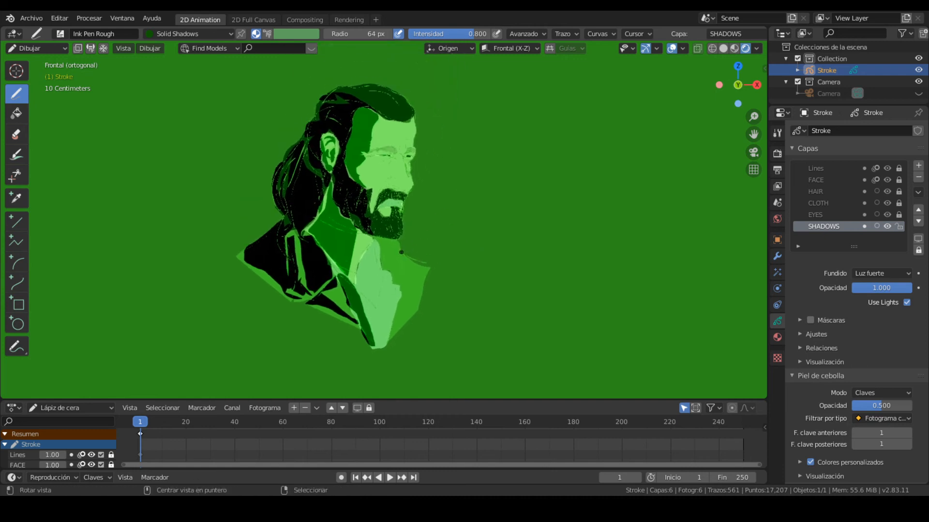
mouse_move(379, 274)
mouse_down()
mouse_move(391, 302)
mouse_move(410, 297)
mouse_move(411, 279)
mouse_move(409, 286)
mouse_up()
shift+middle_drag(403, 380, 407, 334)
mouse_move(398, 348)
mouse_down()
mouse_move(434, 321)
mouse_move(391, 368)
mouse_up()
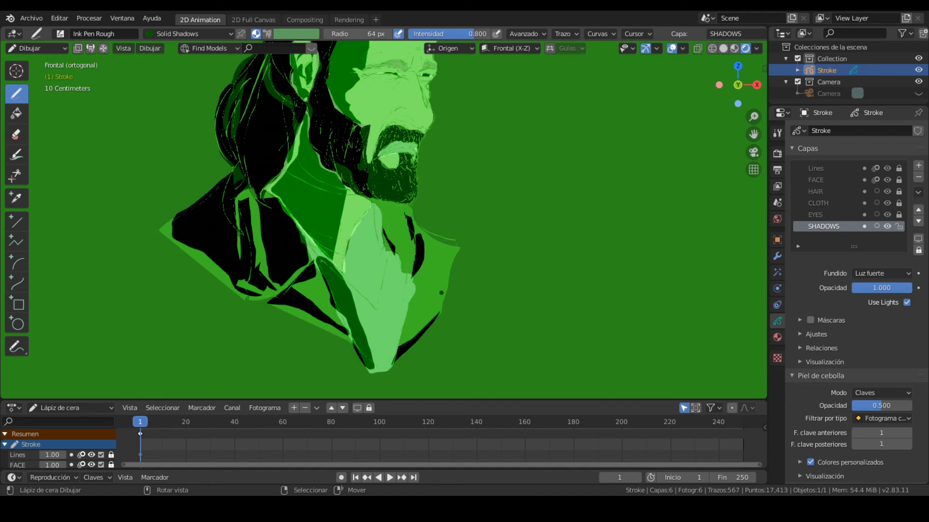
mouse_move(449, 267)
mouse_down()
mouse_move(440, 243)
mouse_move(463, 256)
mouse_move(451, 266)
mouse_up()
- Draw Solid Shadows fills on the fold beside the nose and the nostril, undoing a stray stroke
scroll(472, 202, down, 1)
mouse_move(470, 202)
shift+middle_down()
mouse_move(452, 303)
mouse_move(447, 179)
shift+middle_up()
scroll(456, 274, up, 1)
scroll(451, 303, up, 2)
scroll(389, 212, up, 2)
mouse_move(385, 234)
mouse_down()
mouse_move(370, 230)
mouse_move(394, 210)
mouse_up()
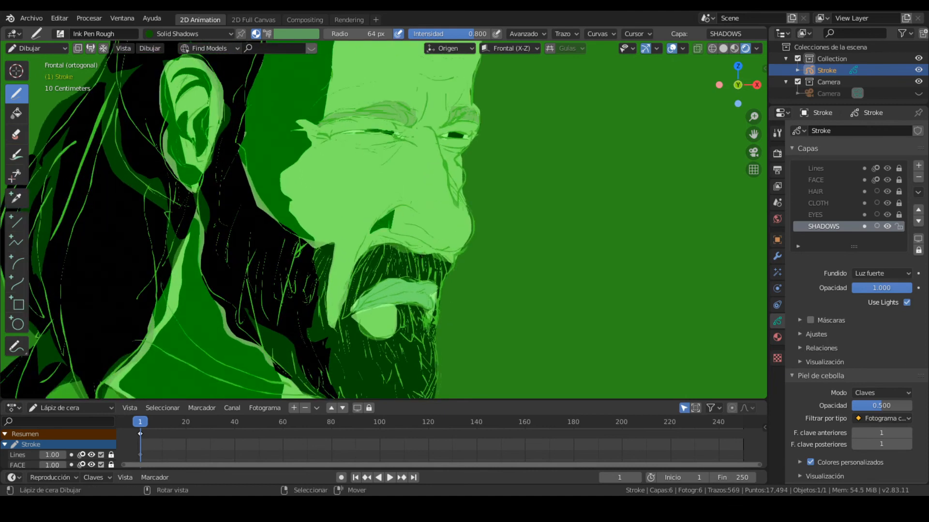
mouse_move(401, 238)
mouse_down()
mouse_move(399, 230)
mouse_move(426, 243)
mouse_move(369, 235)
mouse_move(363, 245)
mouse_move(377, 232)
mouse_up()
key(ctrl+z)
- Draw thin Solid Shadows fills around both eyes, at the eyelids, outer corner and under the near eye
scroll(465, 176, up, 2)
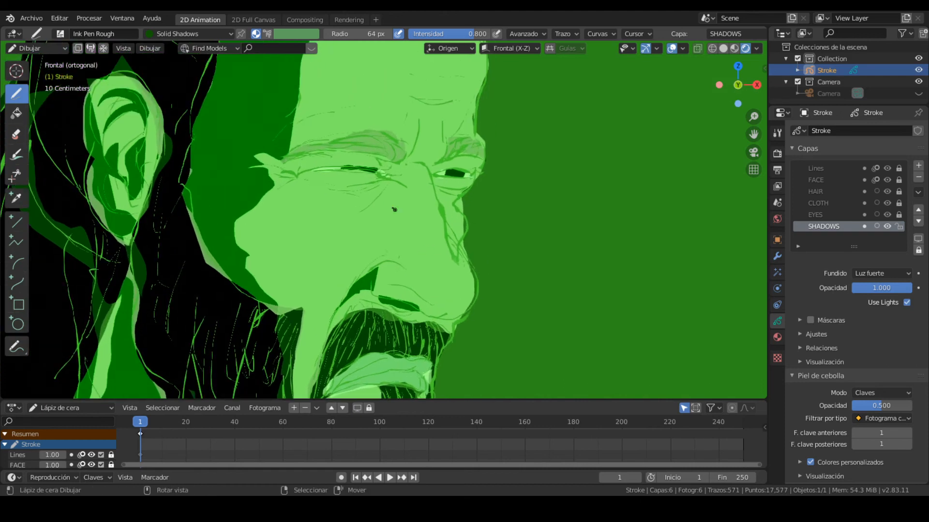
mouse_move(357, 150)
mouse_down()
mouse_move(399, 178)
mouse_move(386, 158)
mouse_up()
mouse_move(455, 160)
mouse_down()
mouse_move(437, 172)
mouse_move(432, 164)
mouse_move(446, 167)
mouse_move(435, 182)
mouse_move(449, 226)
mouse_move(441, 191)
mouse_move(367, 208)
mouse_move(397, 178)
mouse_up()
mouse_move(291, 183)
mouse_down()
mouse_move(275, 187)
mouse_move(296, 175)
mouse_move(270, 163)
mouse_move(296, 174)
mouse_up()
mouse_move(346, 191)
mouse_down()
mouse_move(369, 187)
mouse_move(323, 187)
mouse_move(348, 191)
mouse_up()
- Shade the far side of the nose, along the bridge and around the tip, with Solid Shadows fills
mouse_move(412, 180)
ctrl+middle_down()
mouse_move(463, 194)
mouse_move(452, 217)
ctrl+middle_up()
mouse_move(463, 177)
shift+middle_down()
mouse_move(449, 136)
mouse_move(433, 207)
shift+middle_up()
ctrl+middle_drag(433, 207, 444, 182)
mouse_move(401, 221)
mouse_down()
mouse_move(410, 157)
mouse_move(416, 172)
mouse_move(402, 222)
mouse_up()
mouse_move(449, 186)
ctrl+middle_down()
mouse_move(455, 219)
mouse_move(448, 205)
ctrl+middle_up()
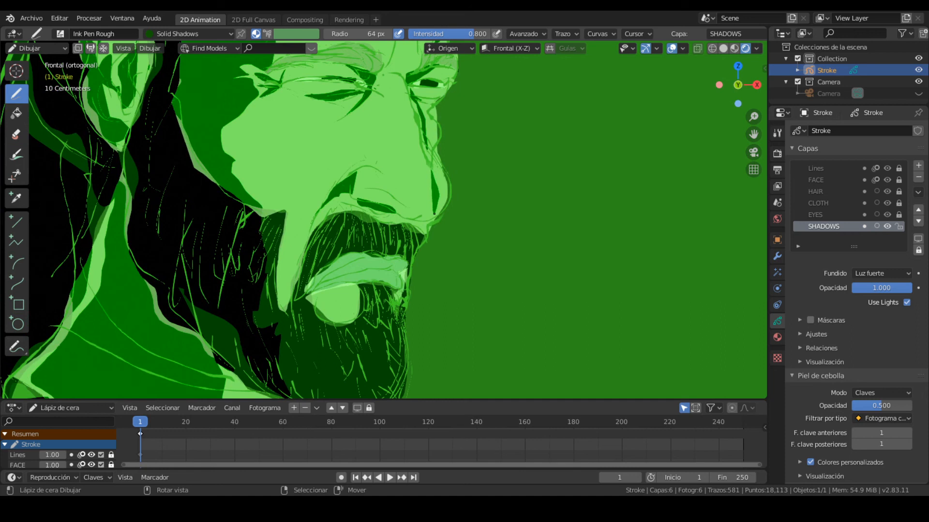
mouse_move(440, 165)
mouse_down()
mouse_move(446, 193)
mouse_move(426, 229)
mouse_move(465, 218)
mouse_up()
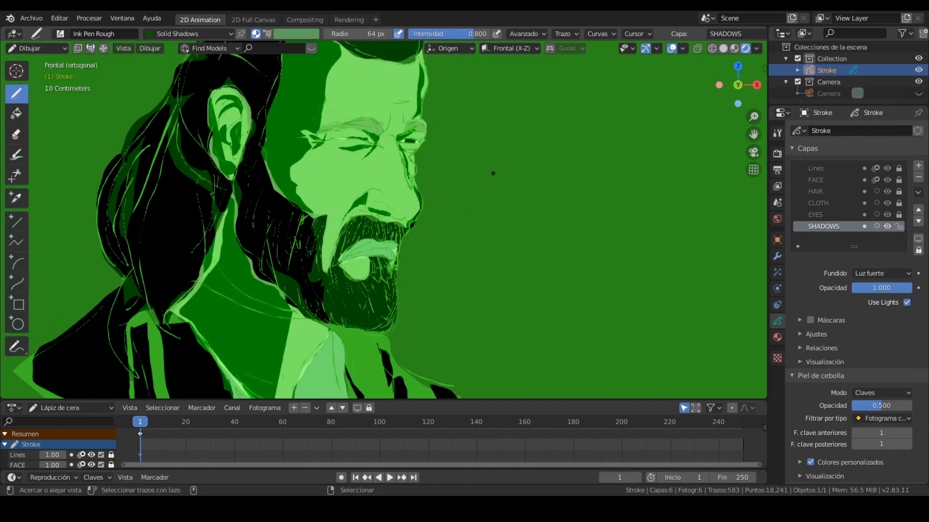
- Change the Solid Shadows fill style to Gradiente and set its secondary colour to a near-black green
scroll(493, 175, down, 5)
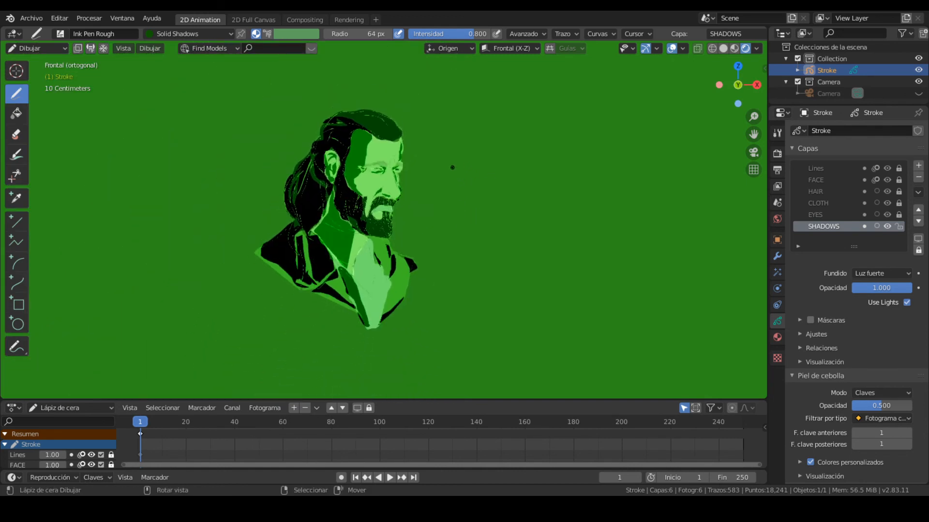
click(777, 338)
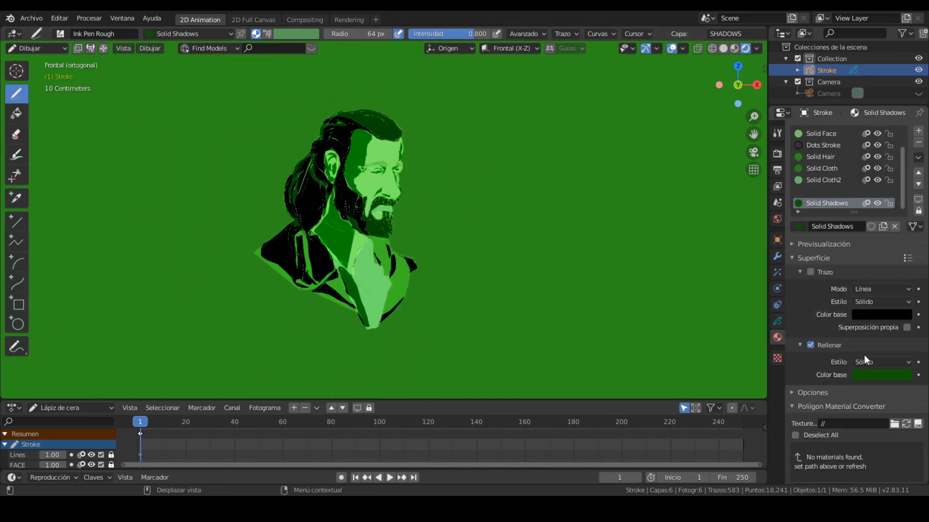
click(872, 363)
click(863, 387)
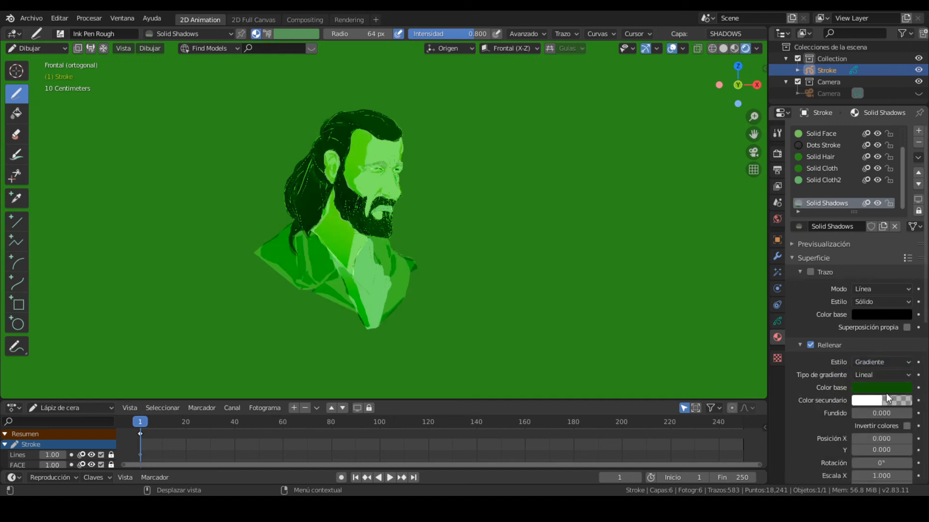
click(866, 400)
drag(870, 265, 826, 265)
drag(907, 249, 899, 310)
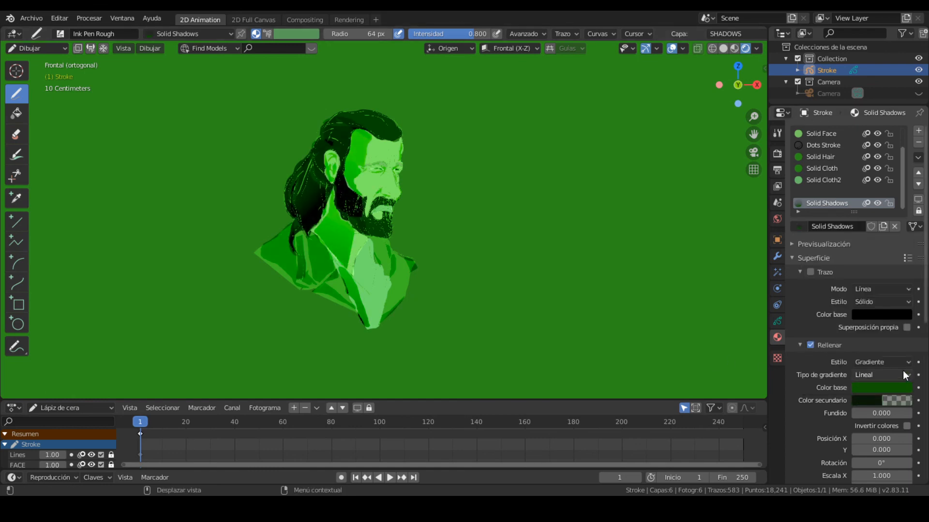
- Try the Radial gradient type on the Solid Shadows fill and return it to Lineal
click(883, 374)
click(856, 399)
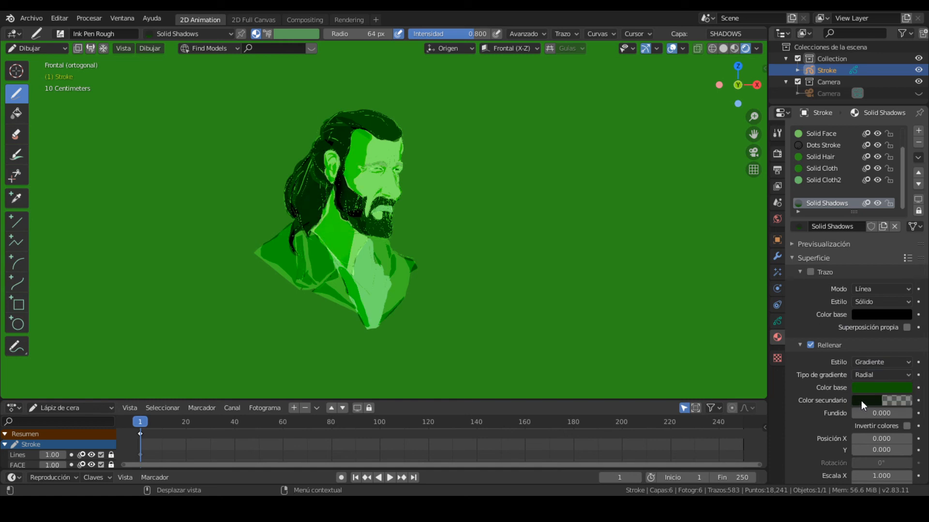
click(877, 375)
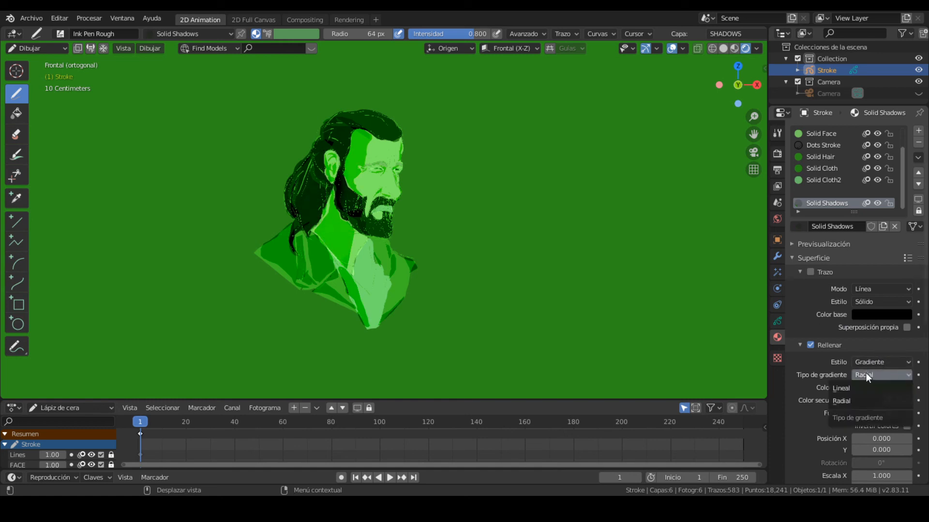
click(857, 388)
- Darken the base colour of the Solid Shadows gradient to a very deep green
click(895, 387)
mouse_move(905, 286)
mouse_down()
mouse_move(912, 305)
mouse_move(904, 292)
mouse_up()
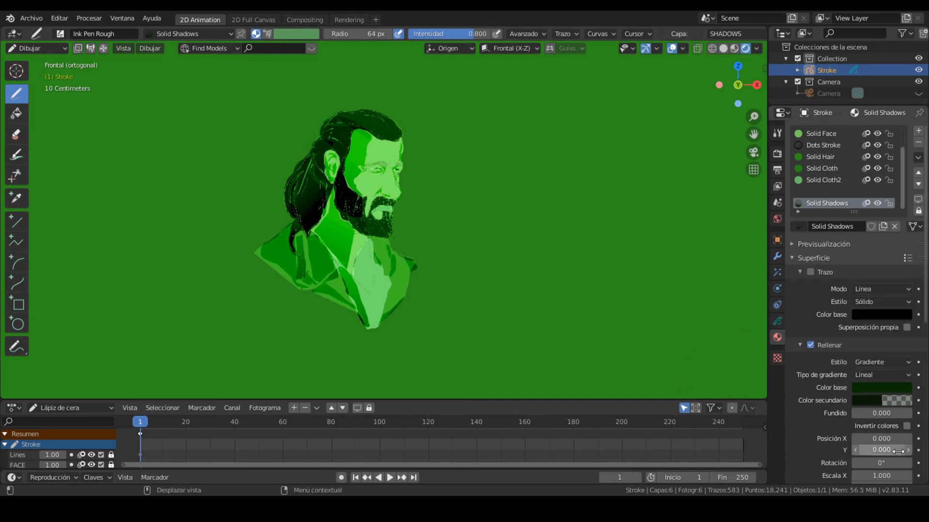
- Invert the Solid Shadows gradient's colours and set its Fundido value to 0.349
mouse_move(872, 413)
mouse_down()
mouse_move(920, 417)
mouse_move(889, 414)
mouse_up()
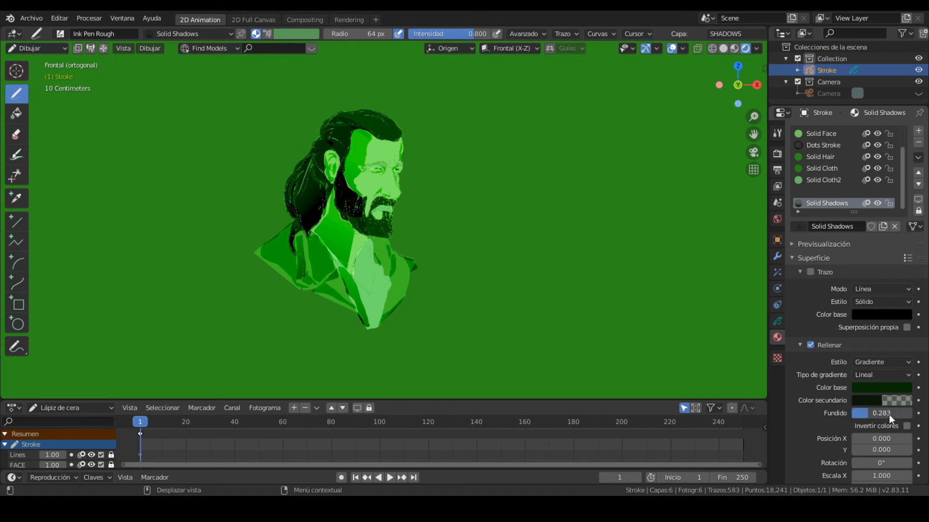
click(907, 427)
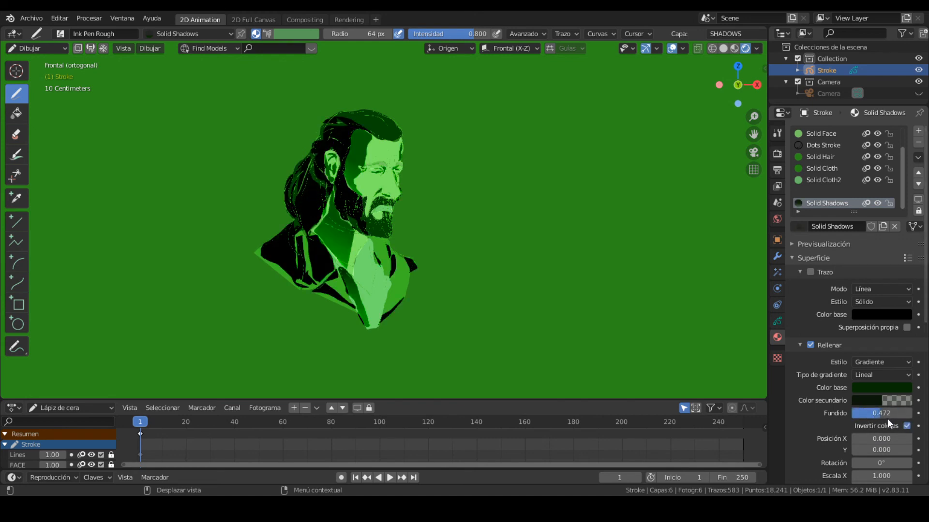
drag(881, 409, 861, 415)
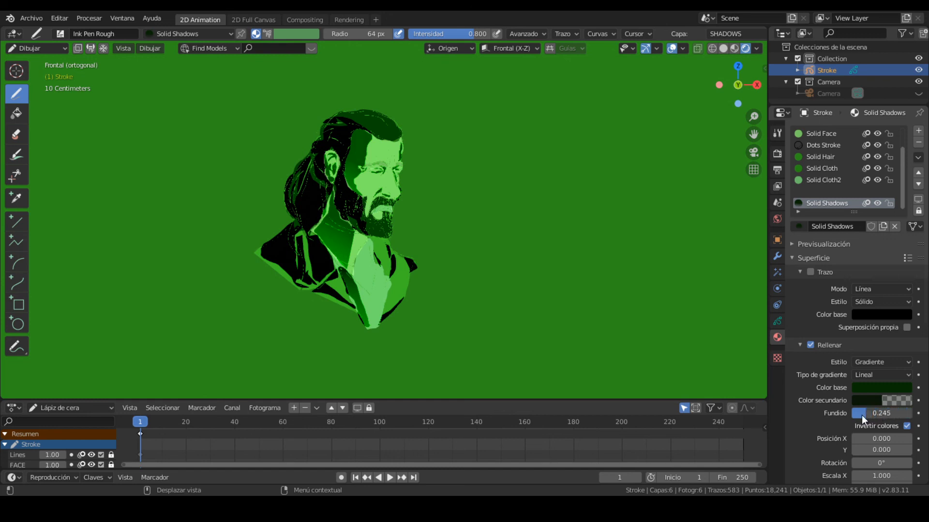
drag(871, 417, 861, 417)
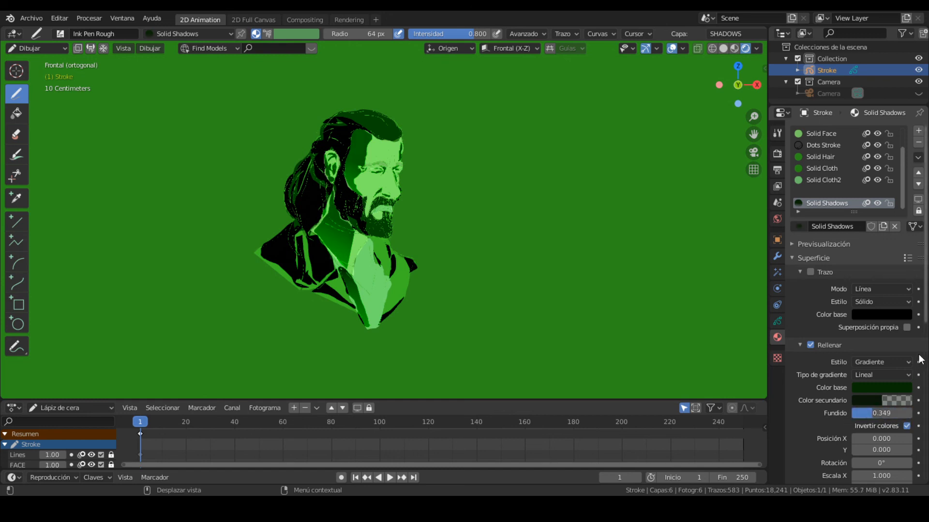
- Adjust the gradient's placement to position X -0.300 and Y 5.200, rotation -0.4° and Y scale 1.300
scroll(924, 345, down, 2)
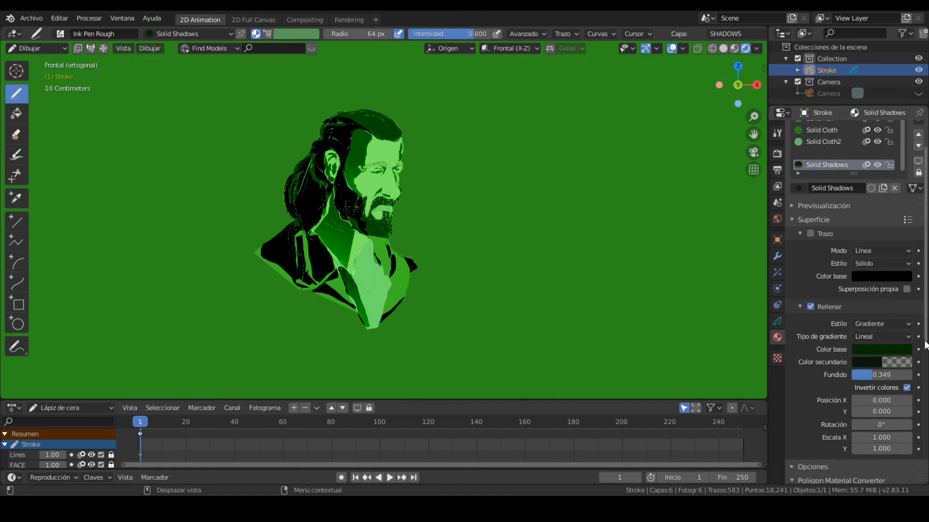
scroll(925, 344, down, 2)
mouse_move(868, 360)
mouse_down()
mouse_move(885, 373)
mouse_move(914, 372)
mouse_move(888, 385)
mouse_move(905, 385)
mouse_move(850, 389)
mouse_move(888, 386)
mouse_move(900, 414)
mouse_move(912, 413)
mouse_up()
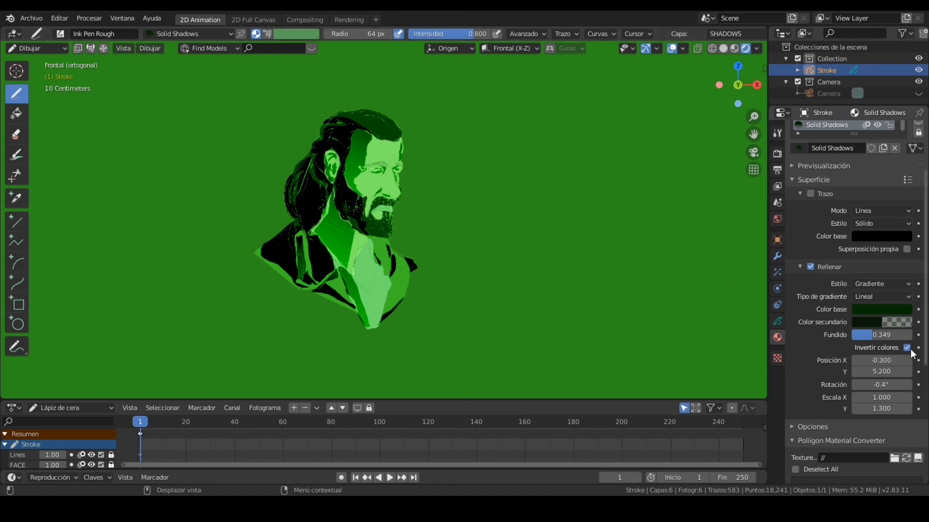
- Move the HAIR layer up one place in the layer list, above the FACE layer
scroll(489, 251, up, 4)
alt+shift+drag(518, 237, 575, 299)
mouse_move(575, 300)
ctrl+alt+mouse_down()
mouse_move(576, 263)
mouse_move(589, 255)
mouse_move(559, 296)
ctrl+alt+mouse_up()
ctrl+middle_drag(559, 296, 585, 268)
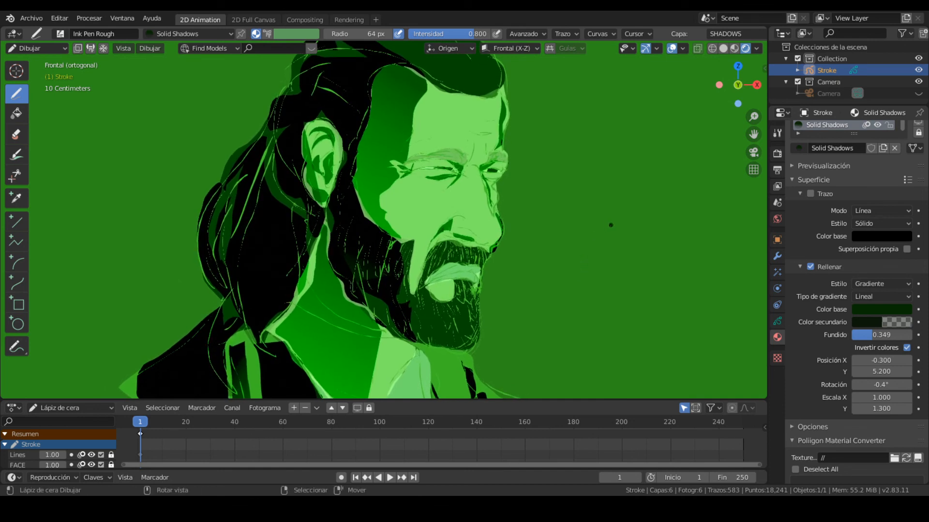
click(778, 322)
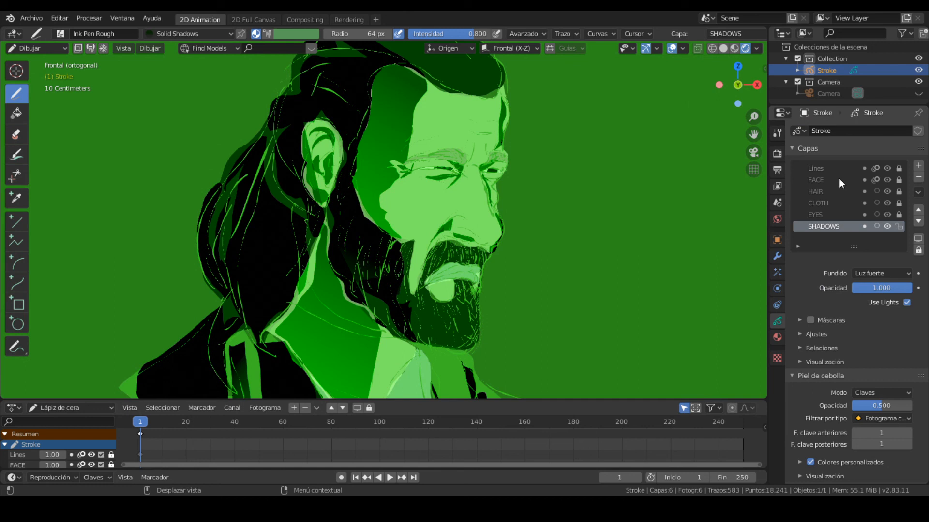
click(832, 190)
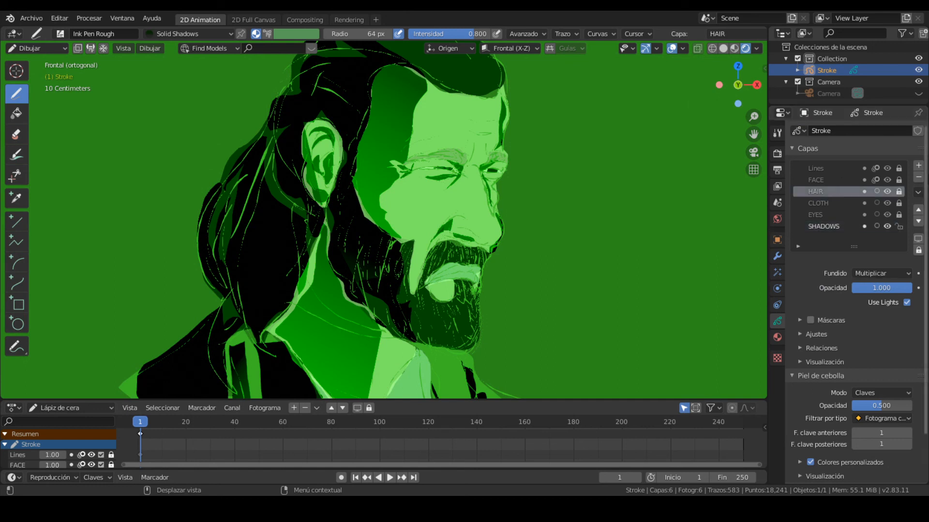
click(918, 211)
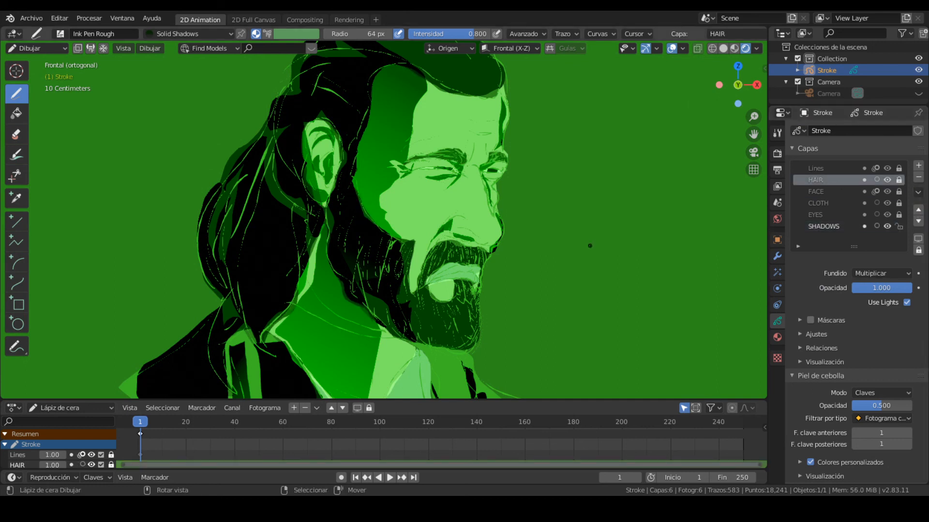
- Save the file
mouse_move(636, 225)
ctrl+alt+mouse_down()
mouse_move(574, 304)
mouse_move(583, 245)
ctrl+alt+mouse_up()
ctrl+alt+drag(566, 276, 592, 249)
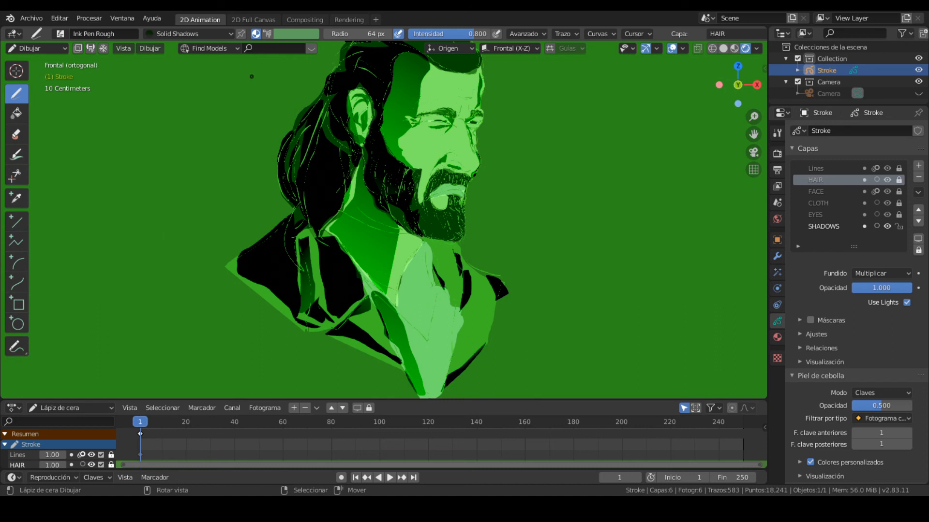
click(33, 19)
click(47, 95)
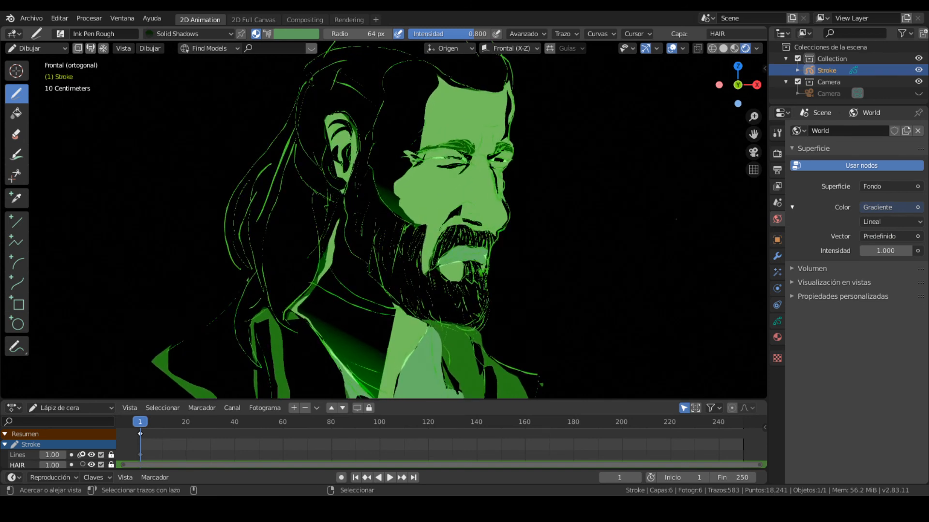
mouse_move(652, 235)
shift+middle_down()
mouse_move(665, 213)
mouse_move(637, 252)
mouse_move(666, 215)
shift+middle_up()
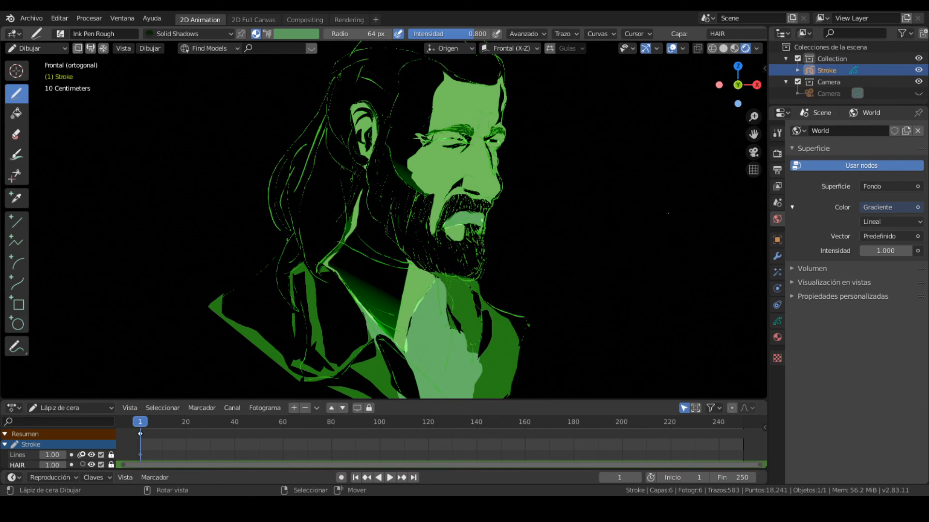